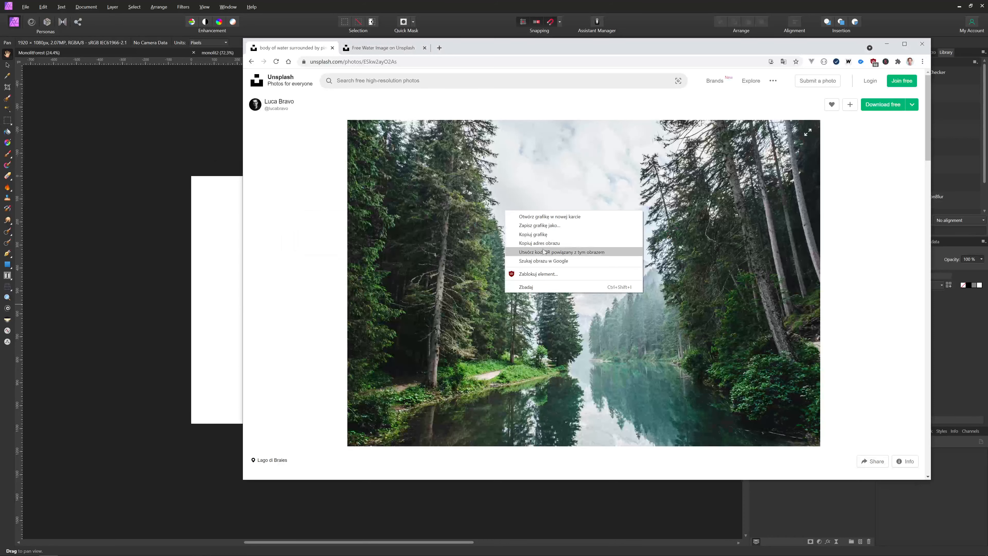
Copy the Unsplash forest lake photo and return to Affinity Photo
click(550, 236)
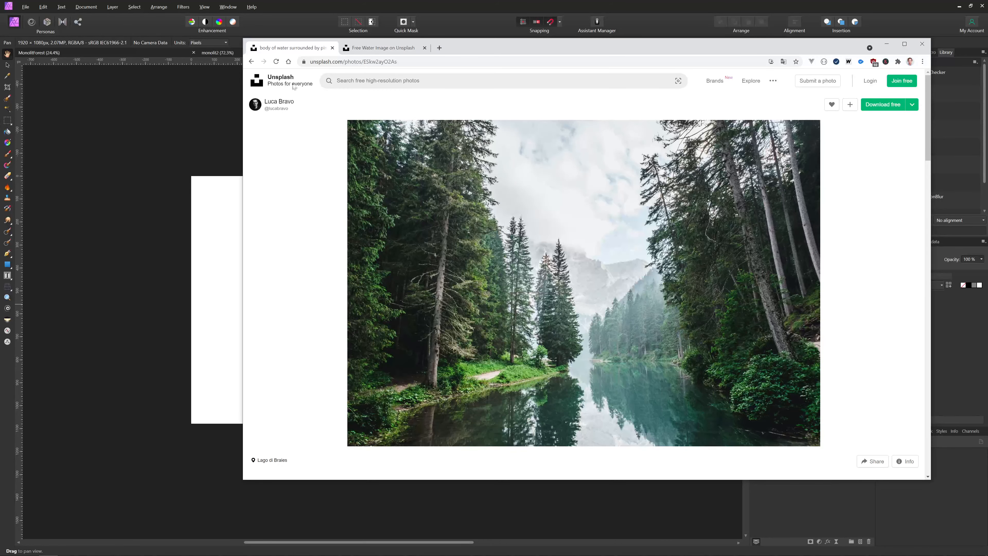
click(137, 220)
Paste the forest photo and scale it to fill the 1920 px wide canvas
key(ctrl+v)
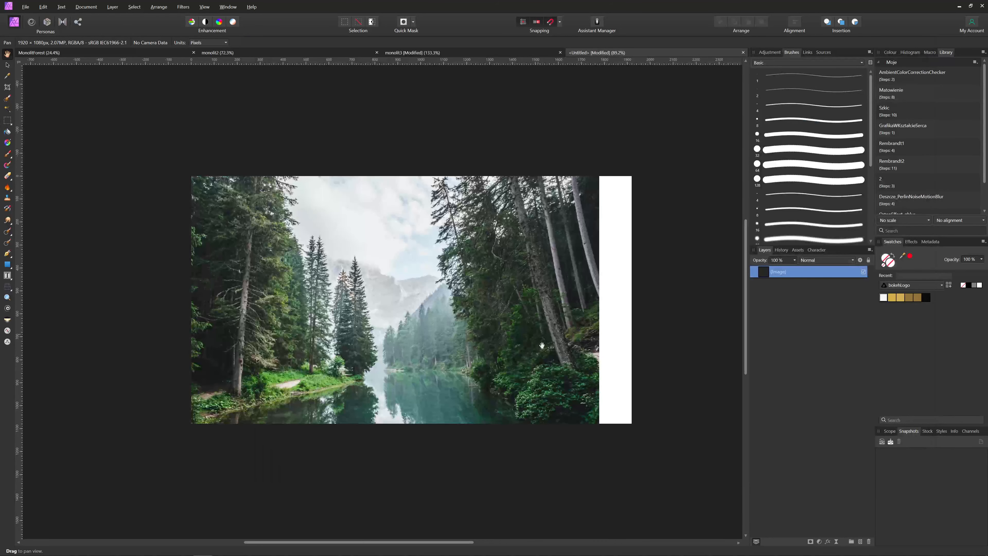
drag(305, 260, 330, 227)
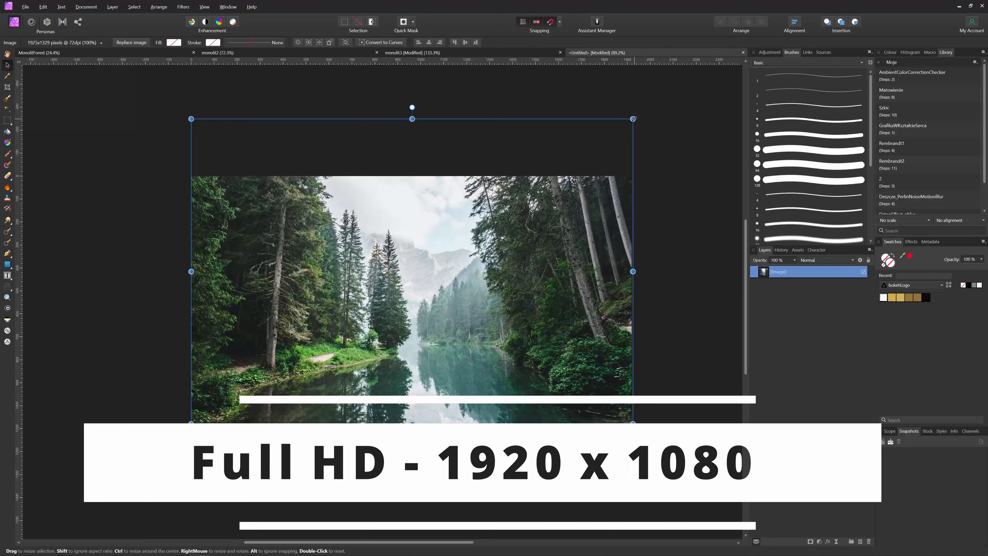
drag(636, 118, 635, 119)
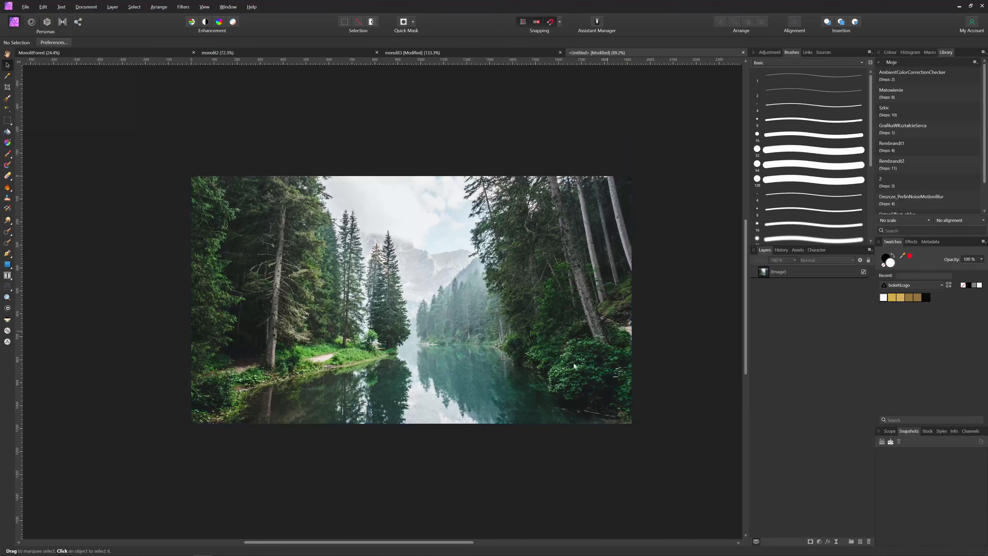
Copy the water ripple photo from the second Unsplash tab in the browser
key(alt+Tab)
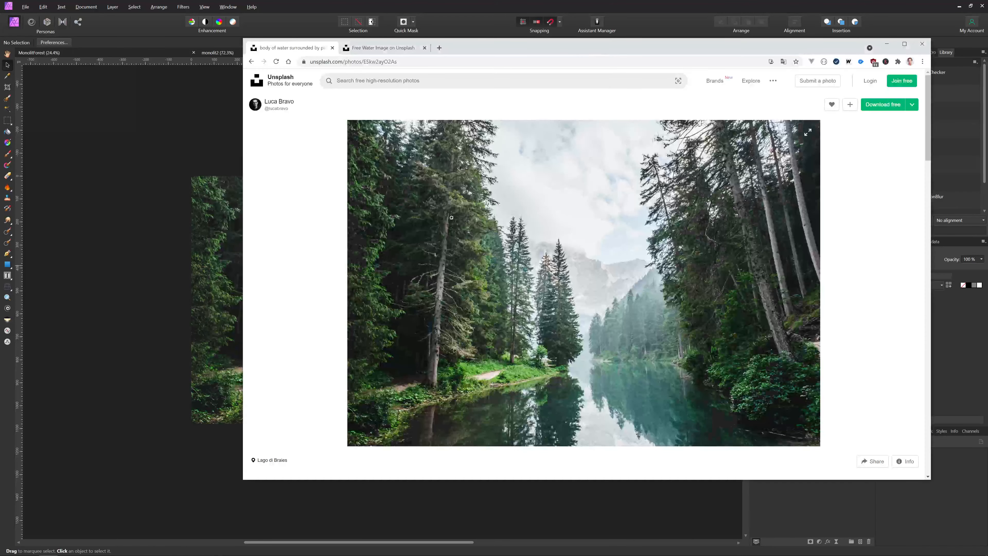
click(385, 48)
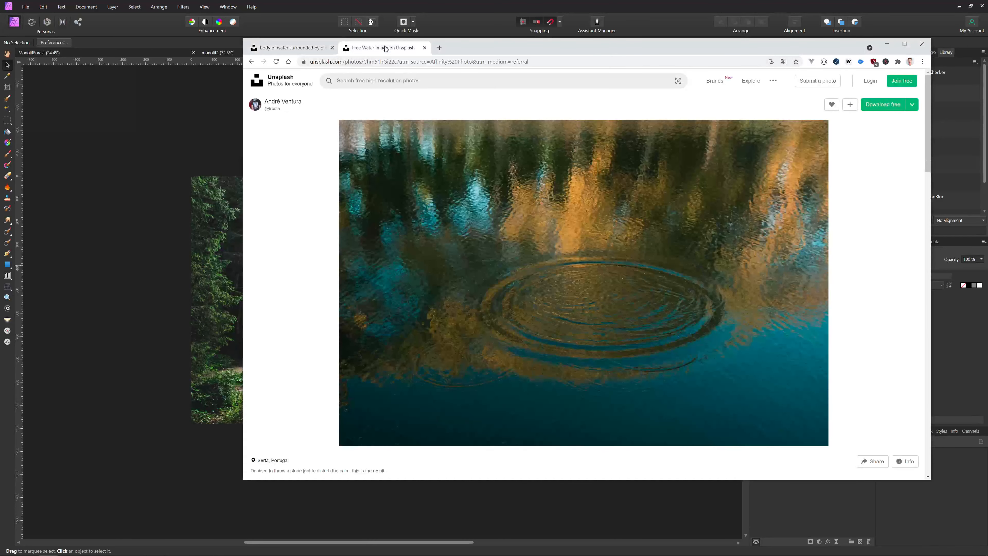
right_click(560, 257)
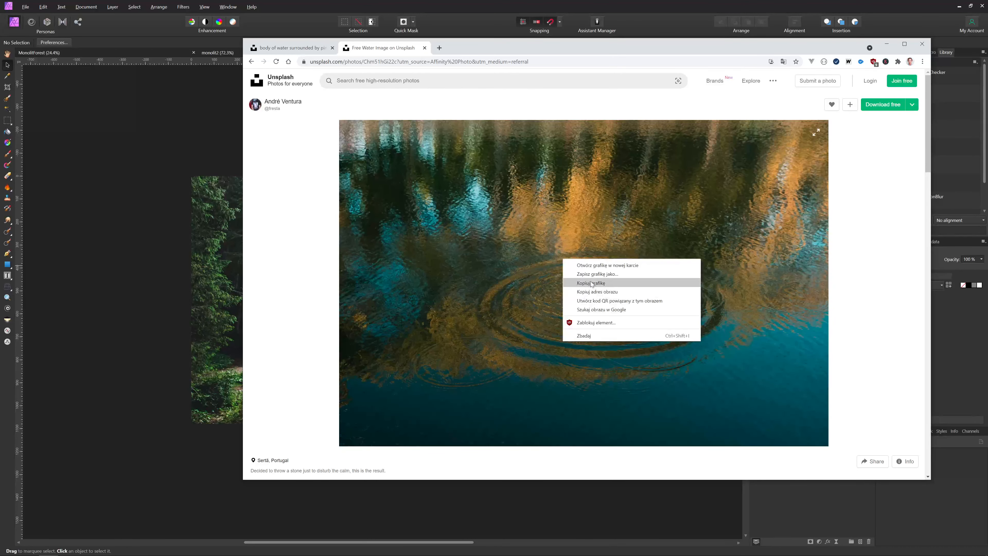
click(582, 283)
key(alt+Tab)
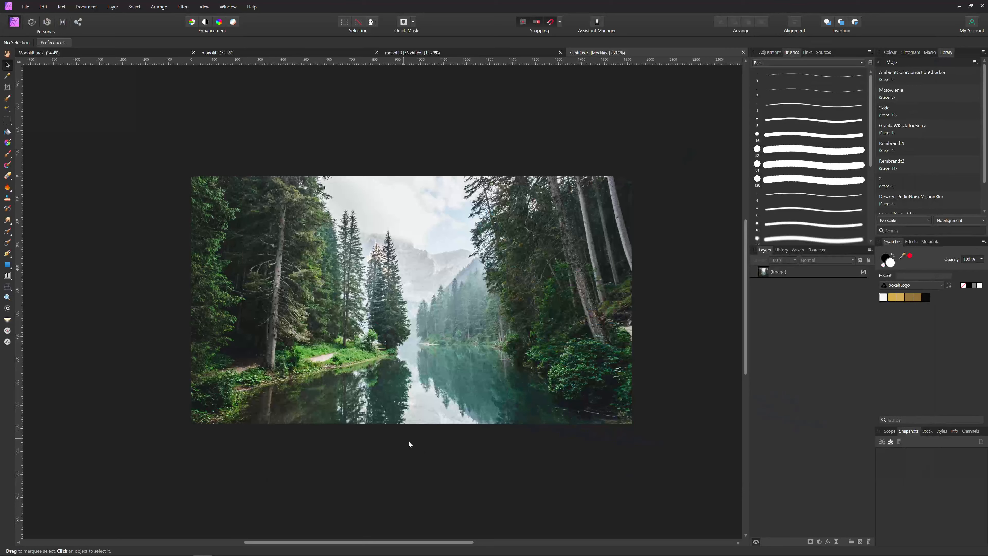
Paste the water ripple photo, shrink it over the lake, and hide it
key(ctrl+v)
drag(415, 340, 455, 356)
drag(196, 167, 466, 404)
drag(560, 426, 418, 378)
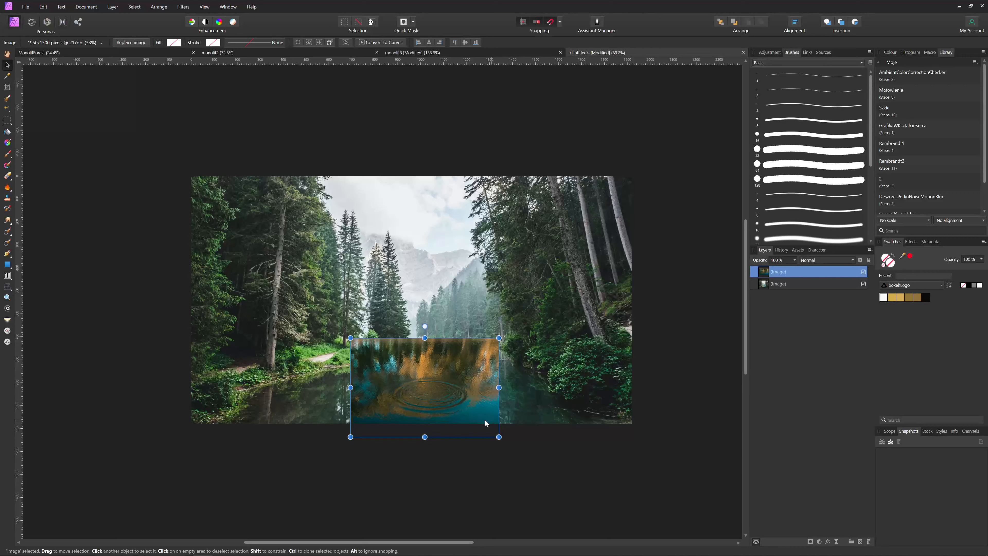
click(863, 272)
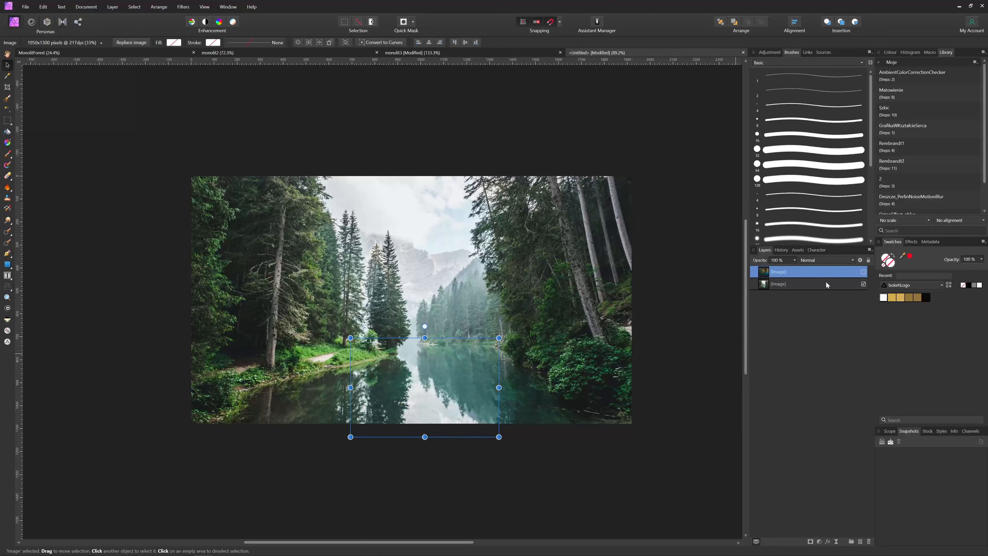
Duplicate the forest image layer and name the copy 'background'
click(826, 284)
key(ctrl+j)
double_click(780, 284)
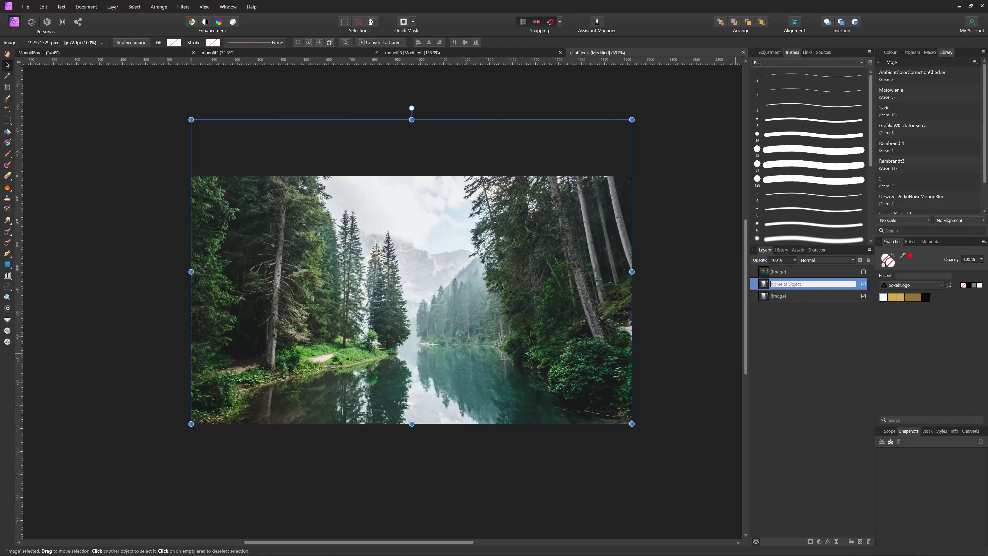
text(background)
key(Return)
Name the top layer 'water ripple' and lock the original forest image layer
click(793, 271)
double_click(792, 272)
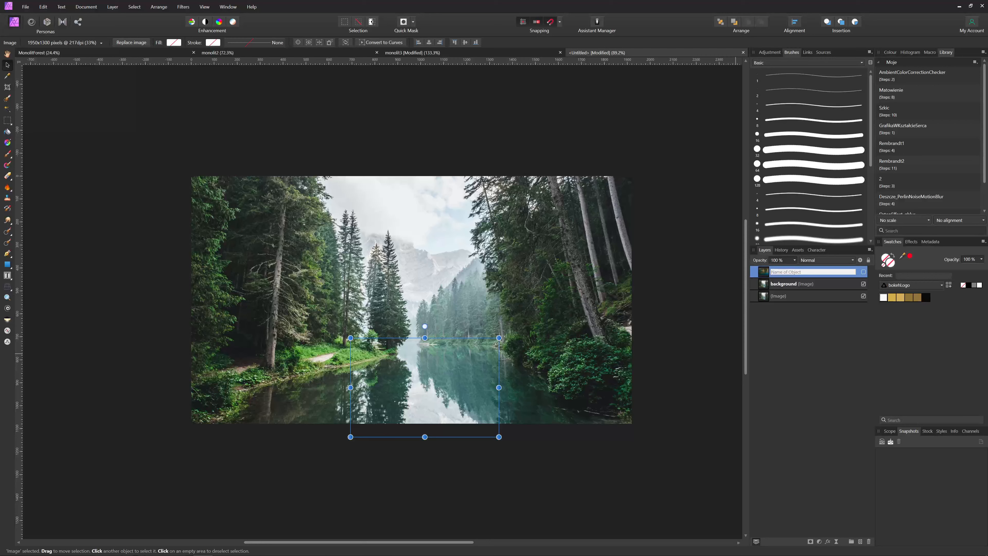
text(water ripple)
key(Return)
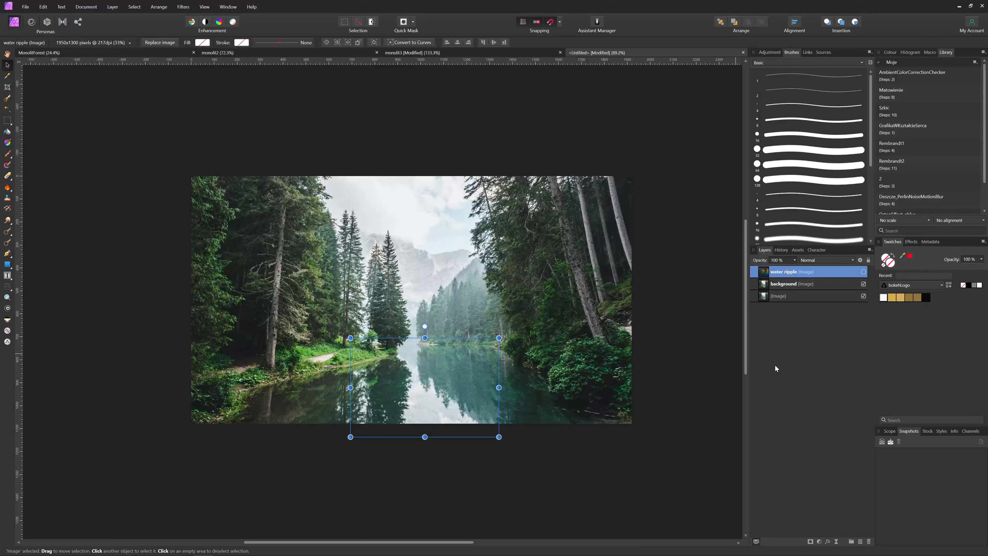
click(836, 295)
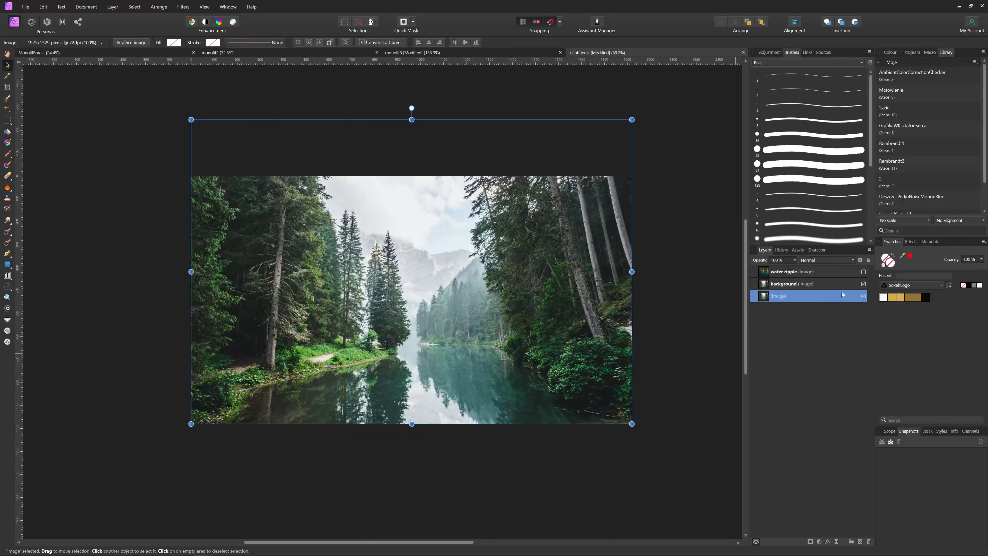
click(869, 260)
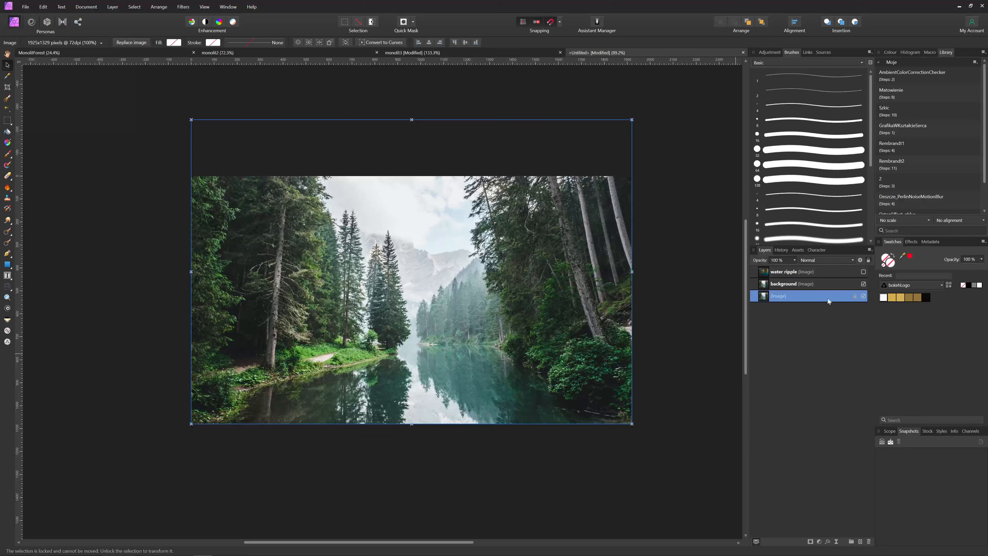
click(783, 286)
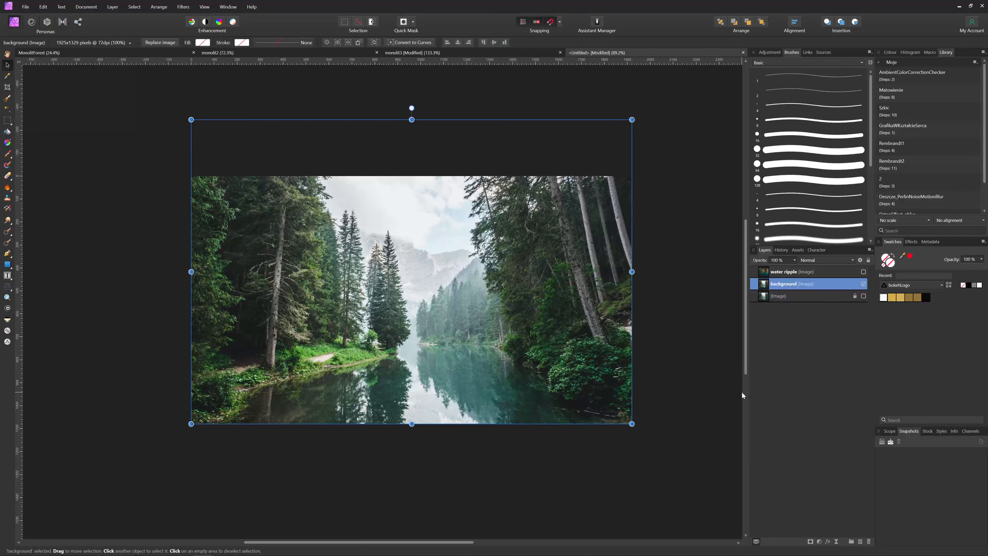
Duplicate the background layer and draw a tall white rectangle in the lake's centre
key(ctrl+j)
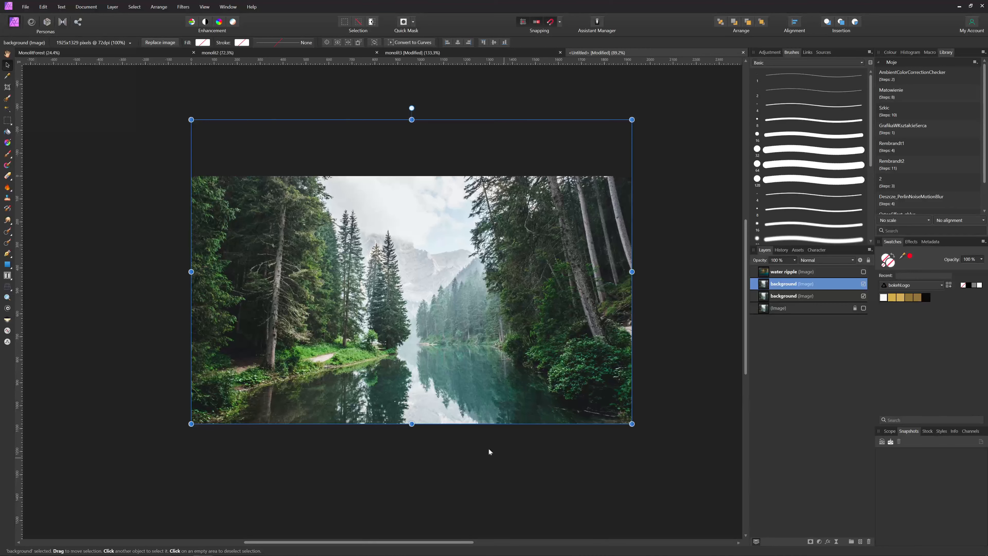
click(6, 265)
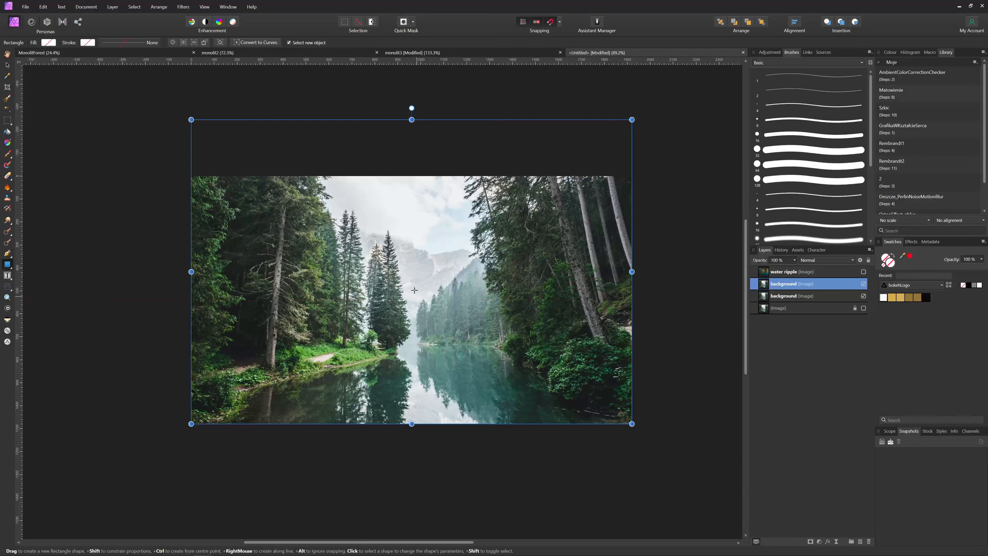
mouse_move(416, 277)
mouse_down()
mouse_move(453, 376)
mouse_move(439, 378)
mouse_up()
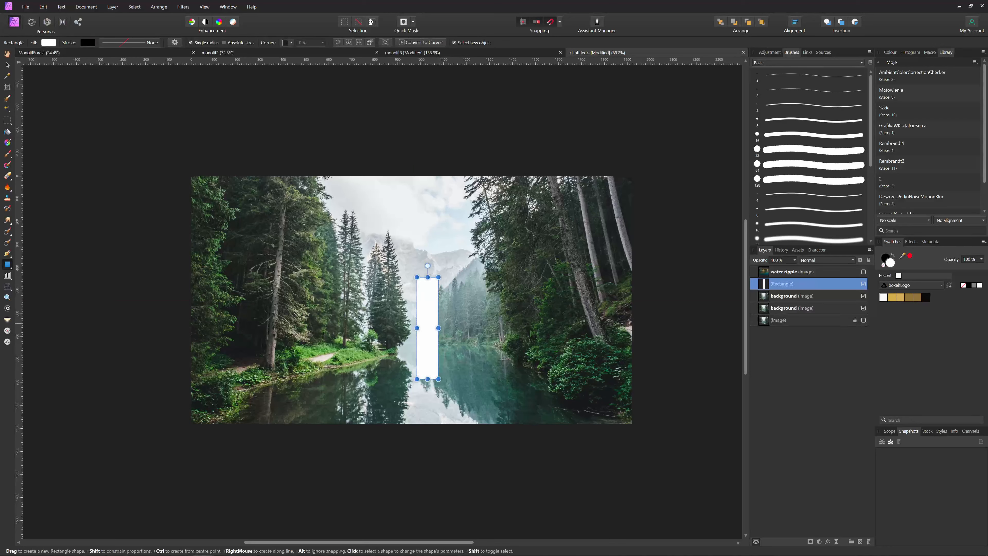
Skew the rectangle's left edge with perspective and raise it about 20 px
click(7, 287)
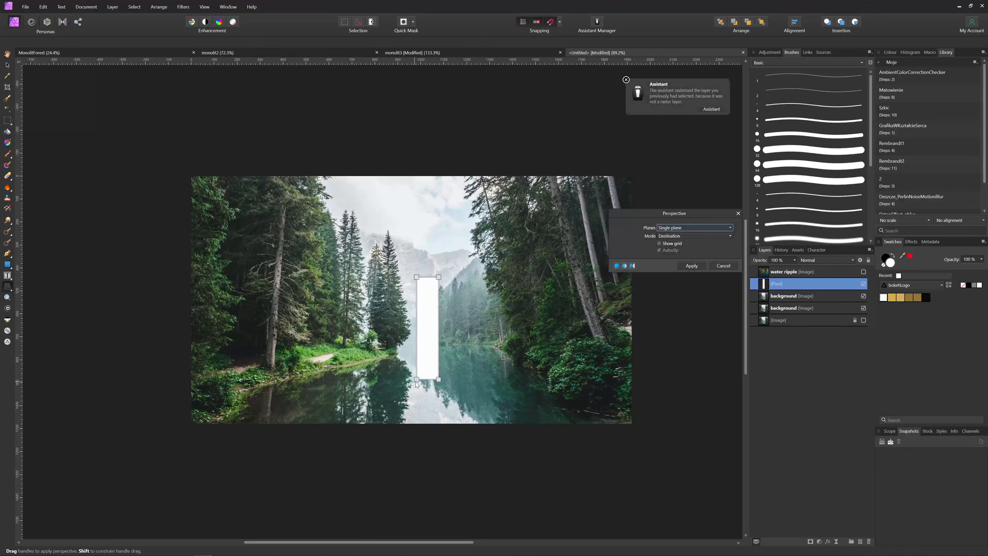
drag(418, 379, 417, 384)
drag(416, 276, 417, 272)
key(m)
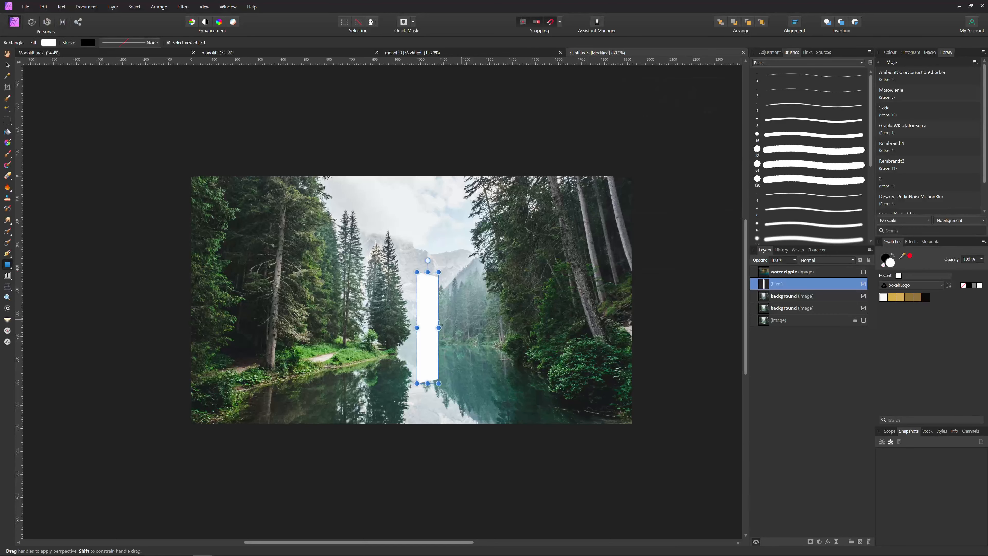
key(v)
drag(429, 364, 435, 357)
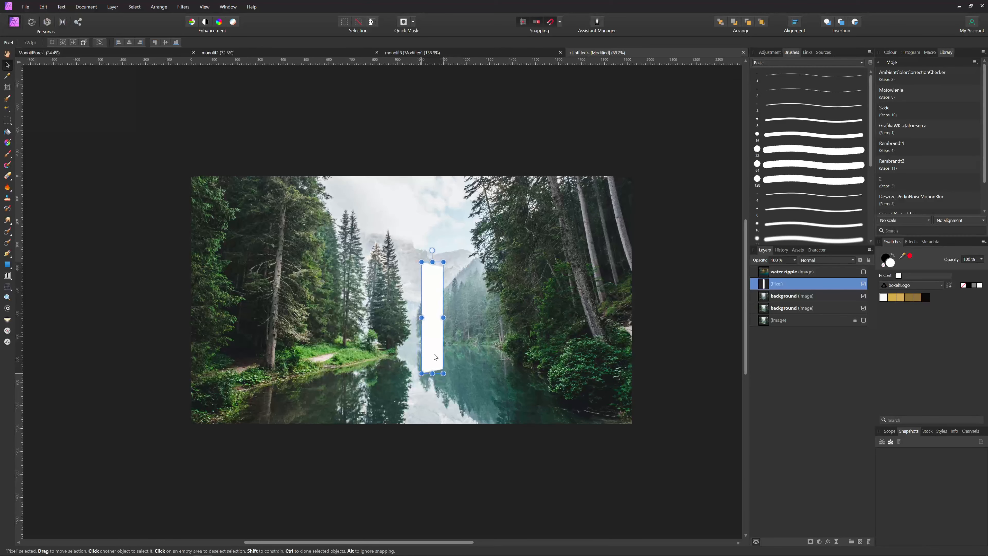
click(456, 351)
Nest the white rectangle inside the background copy layer
click(685, 286)
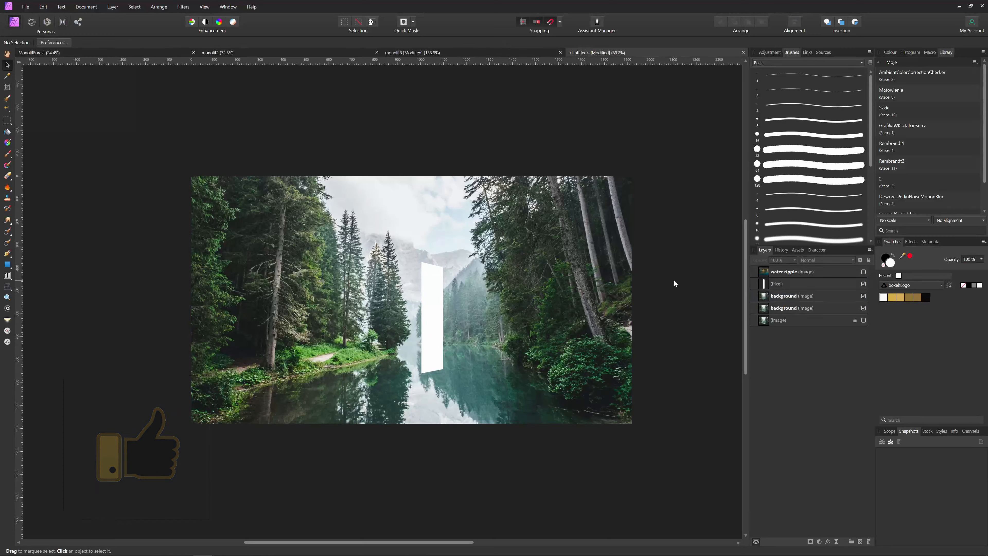
click(439, 316)
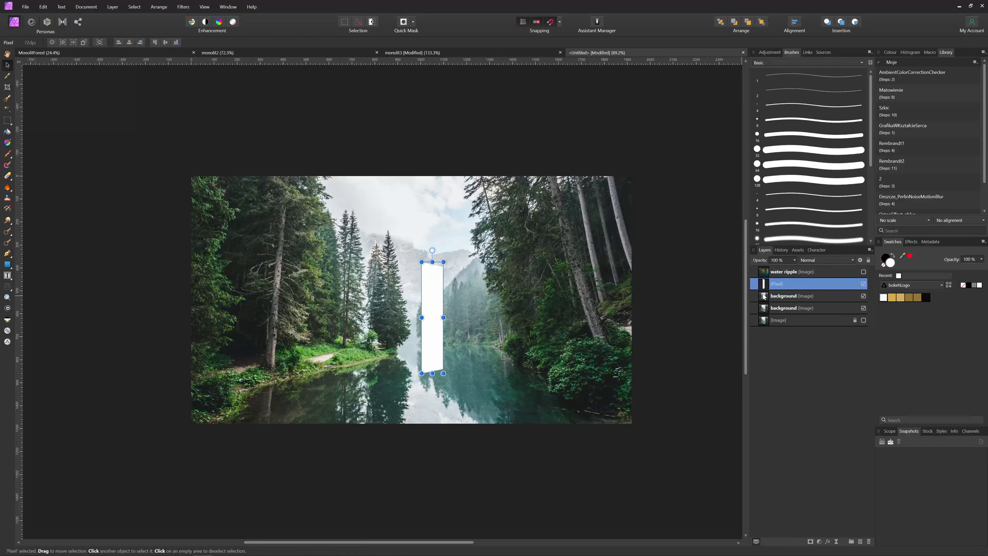
drag(766, 297, 768, 285)
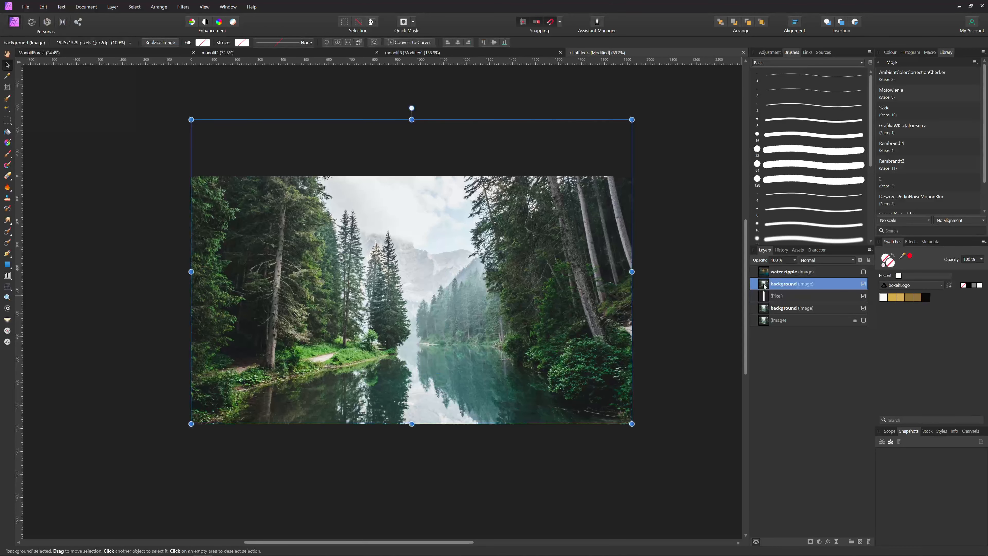
drag(763, 296, 771, 288)
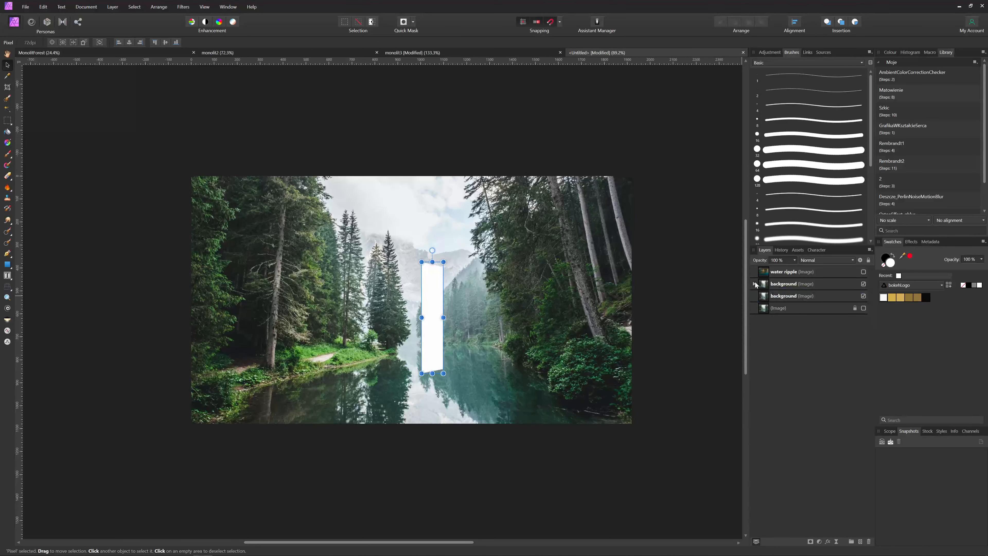
click(754, 284)
click(767, 287)
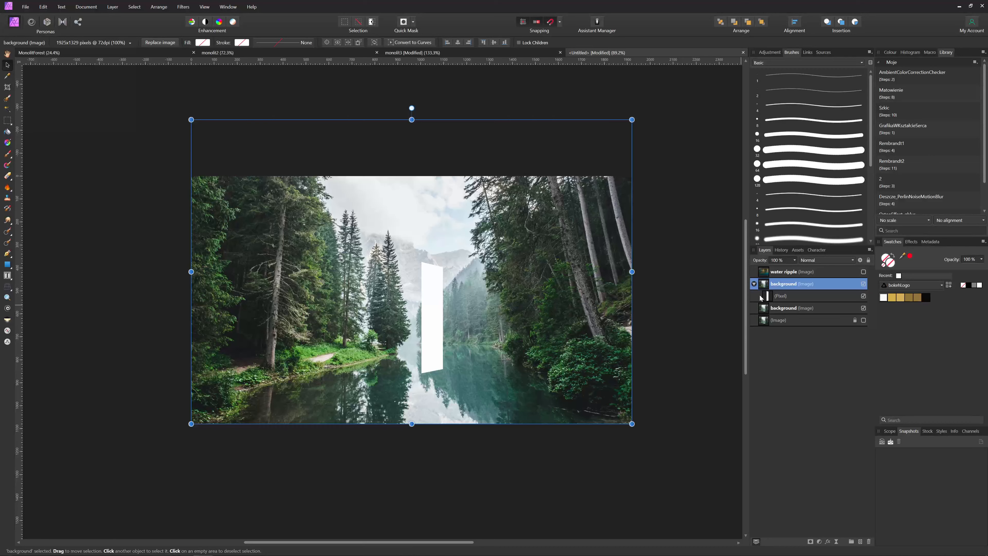
Flip the background copy horizontally and rasterise the rectangle into its mask
right_click(412, 284)
mouse_move(466, 388)
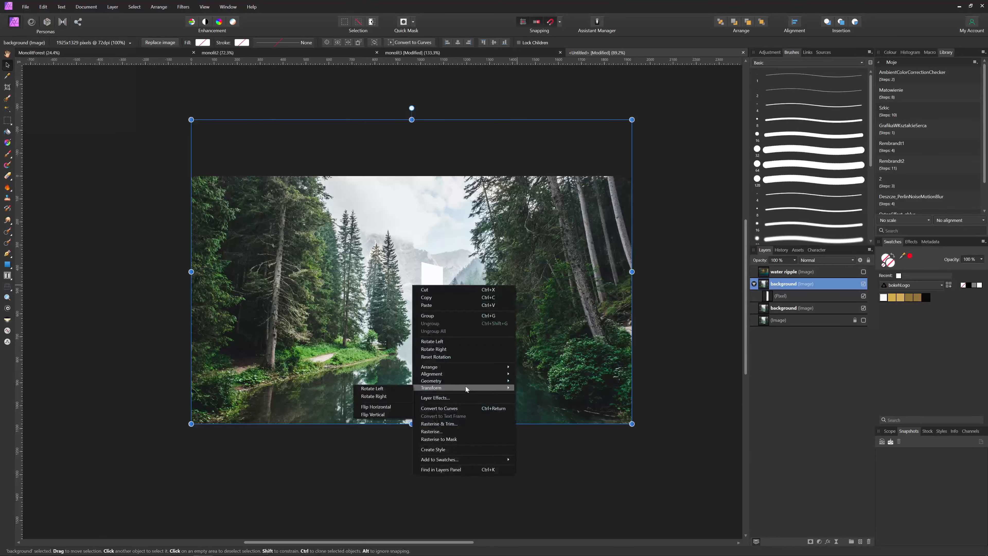
click(388, 406)
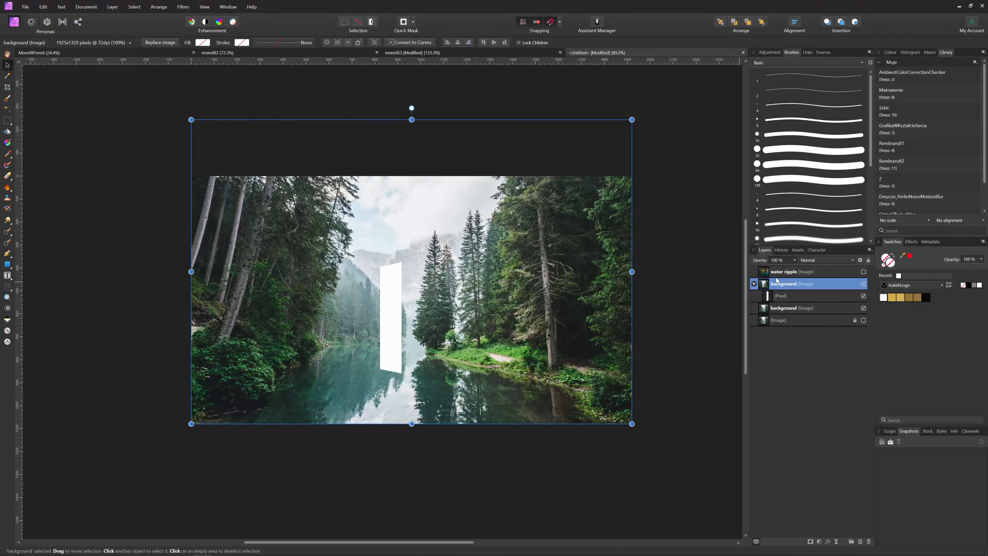
click(769, 296)
right_click(769, 296)
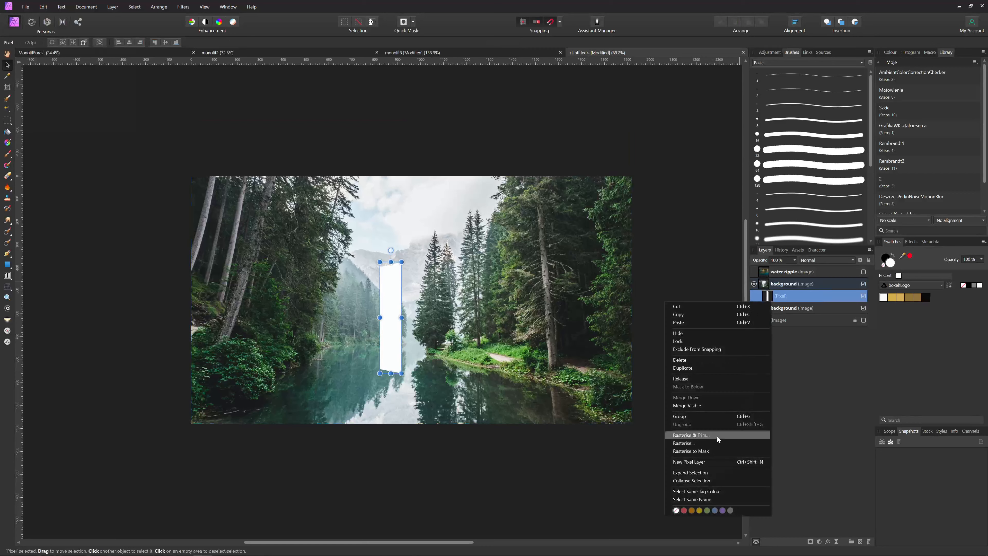
click(711, 450)
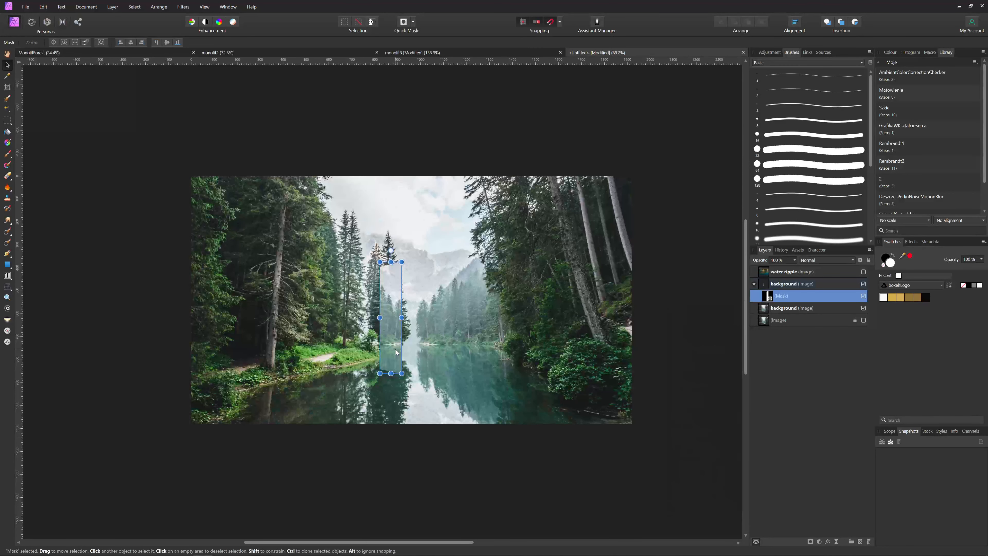
Rename the masked layer 'monolith' and shift it right over the lake's centre
drag(401, 367, 441, 363)
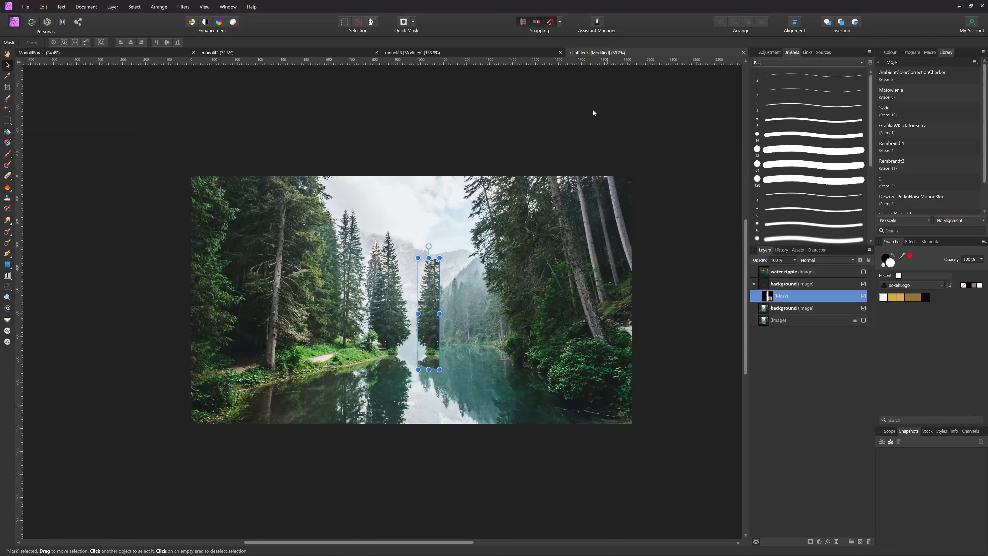
click(766, 287)
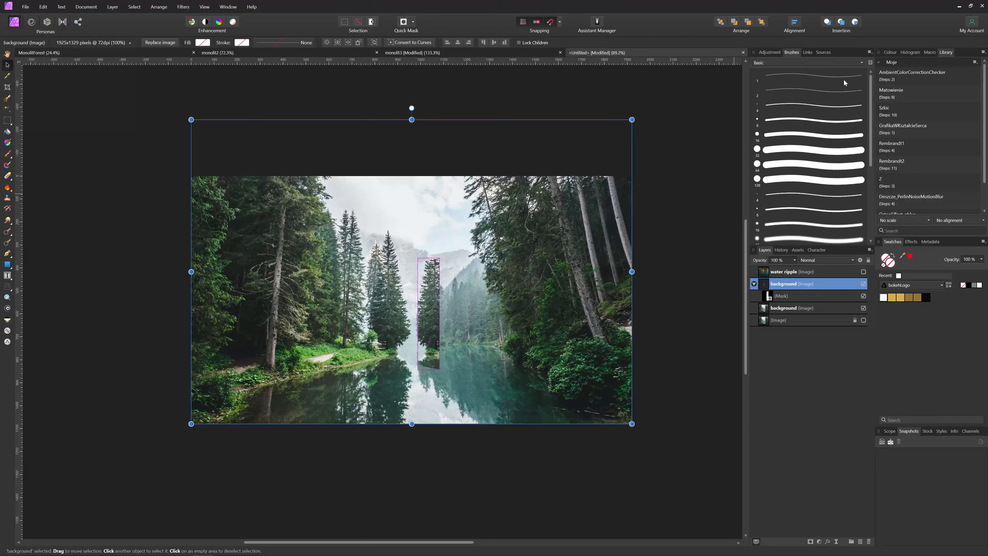
double_click(780, 286)
text(monolith)
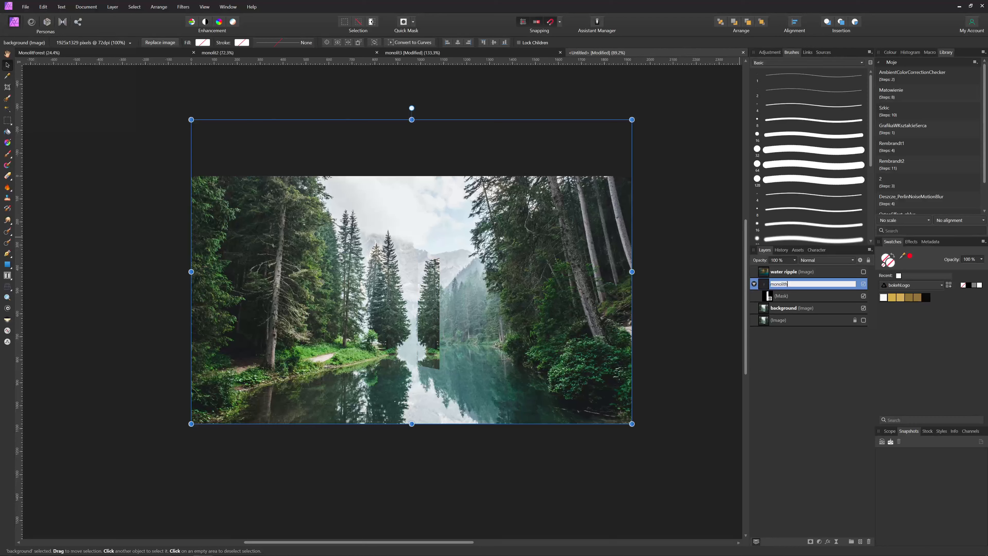
key(Return)
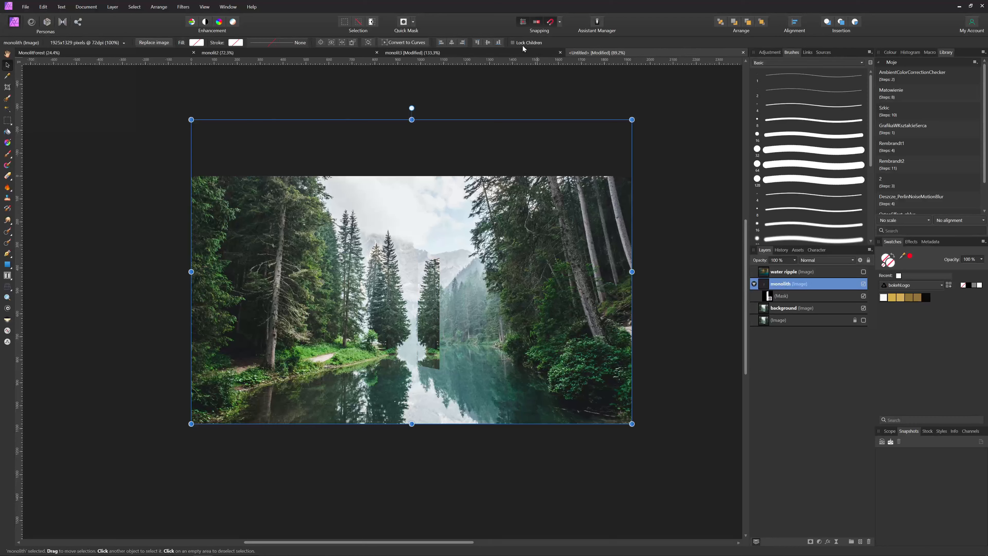
mouse_move(519, 339)
mouse_down()
mouse_move(553, 327)
mouse_move(465, 315)
mouse_move(487, 349)
mouse_move(544, 348)
mouse_move(518, 339)
mouse_up()
drag(529, 329, 542, 312)
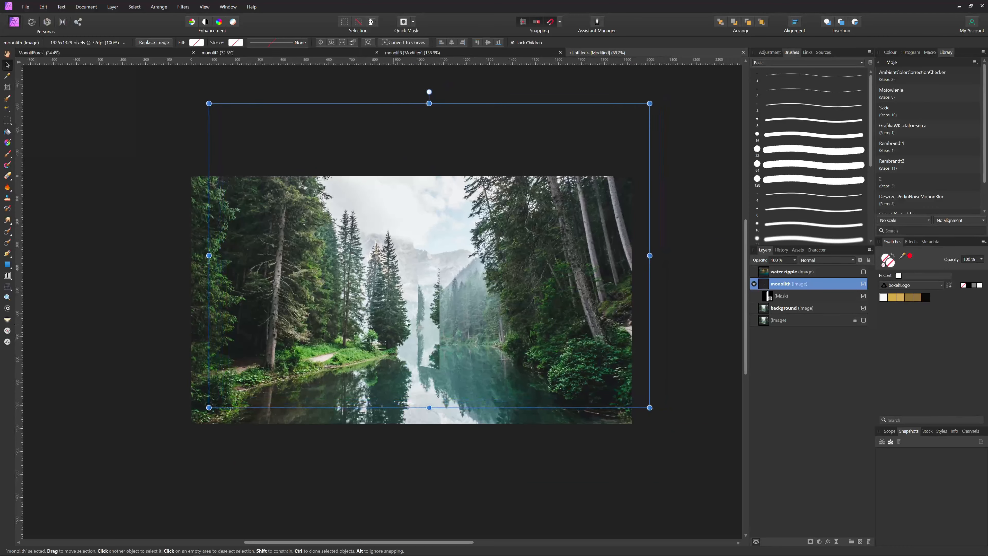
Soften the monolith with a 4.2 px live Gaussian Blur filter
click(490, 460)
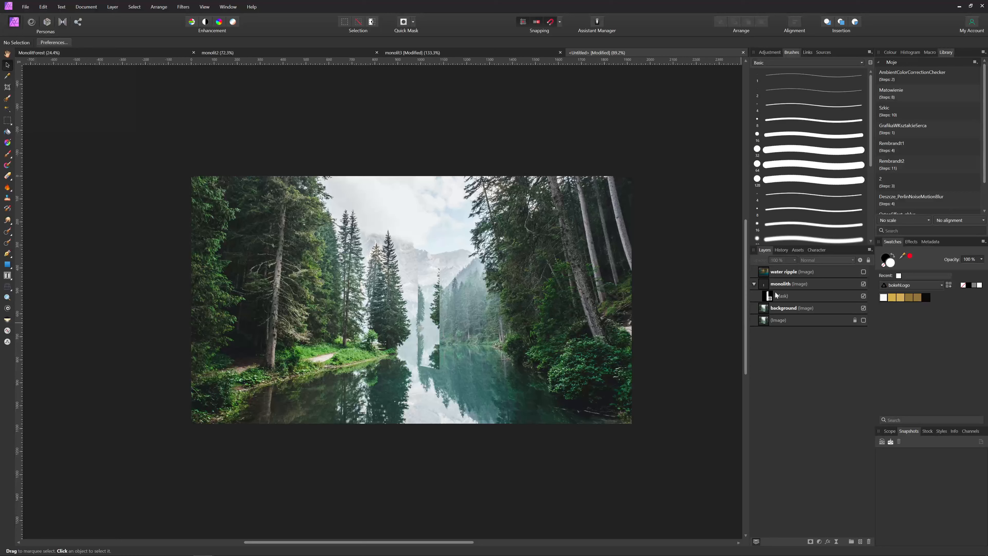
click(764, 283)
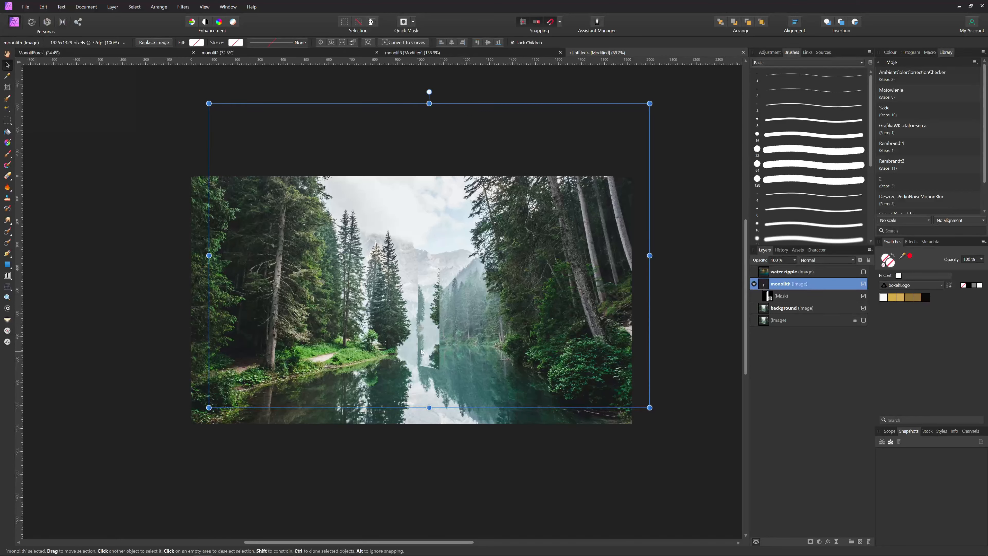
click(835, 541)
click(780, 229)
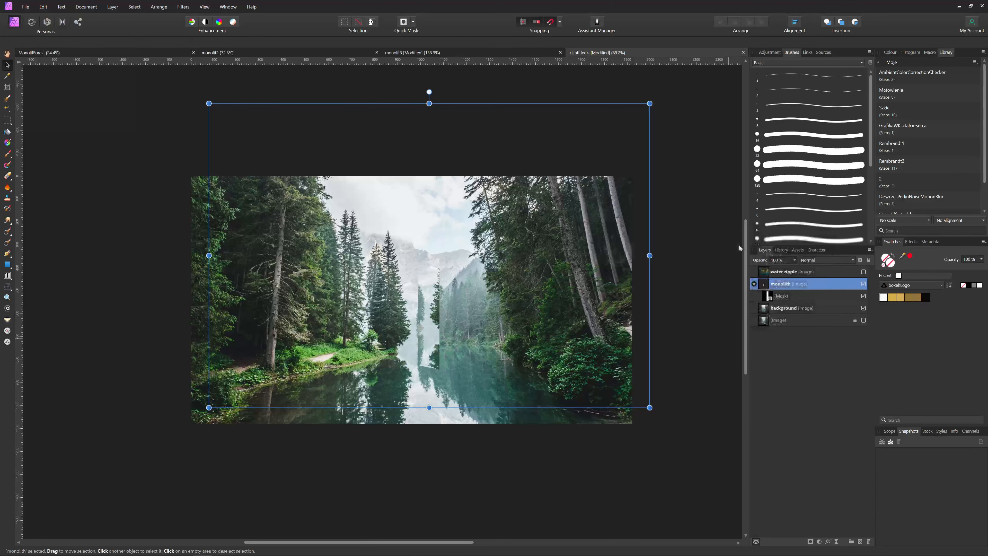
drag(619, 251, 646, 251)
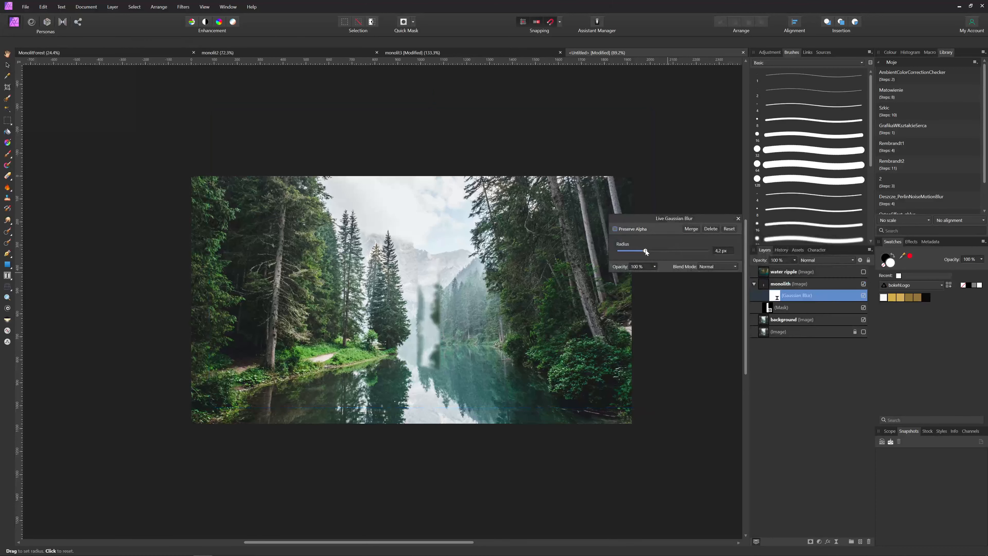
click(739, 218)
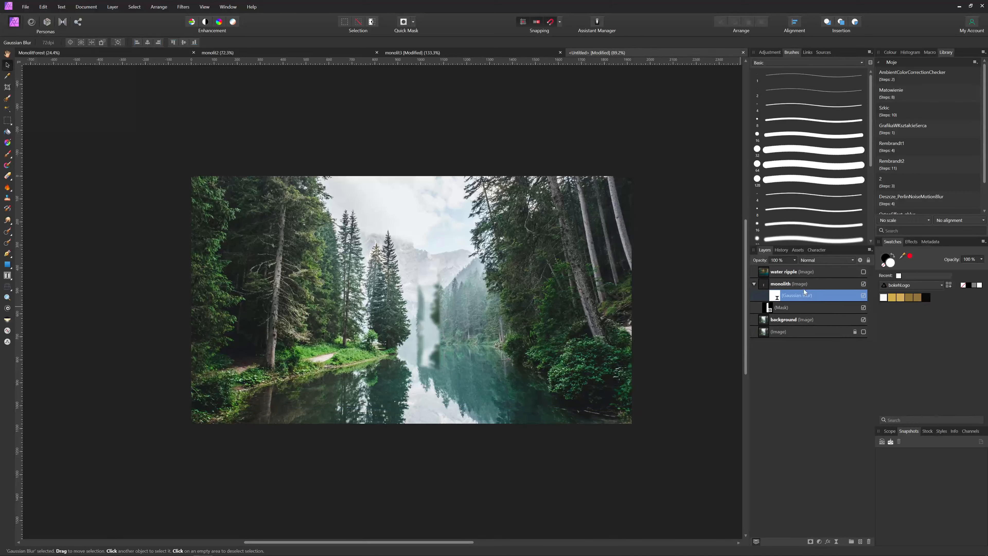
click(787, 284)
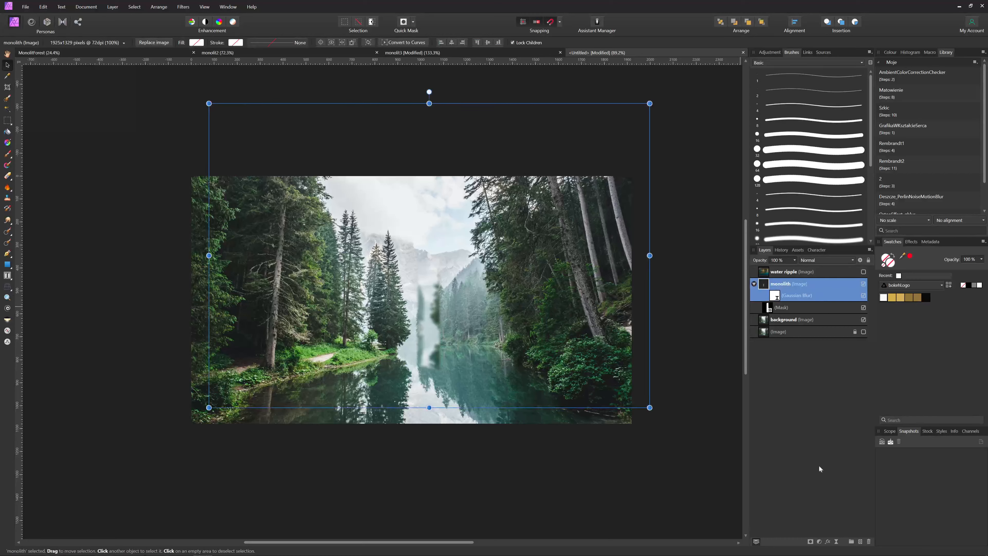
click(828, 542)
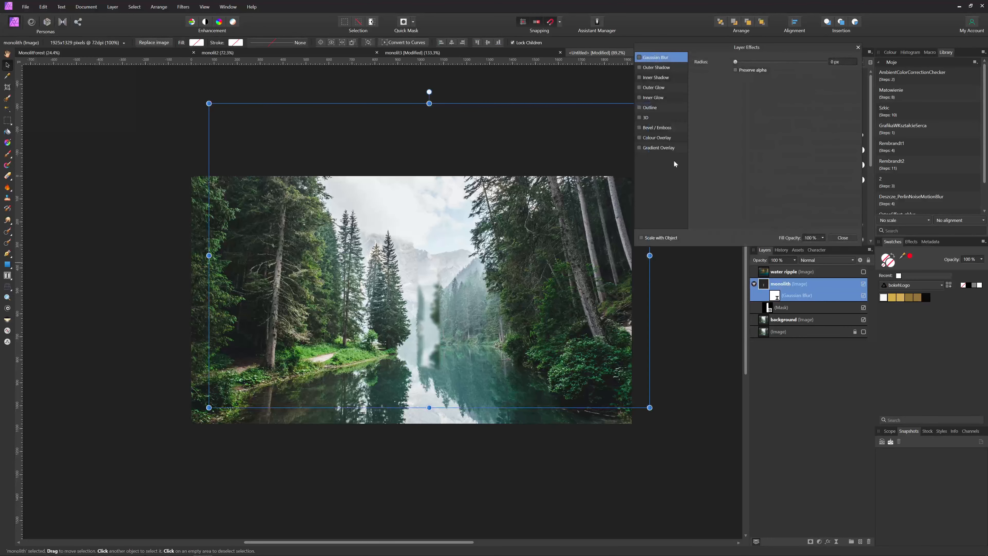
Enable an Outer Glow on the monolith with a 15 px radius
click(652, 88)
drag(755, 81, 750, 81)
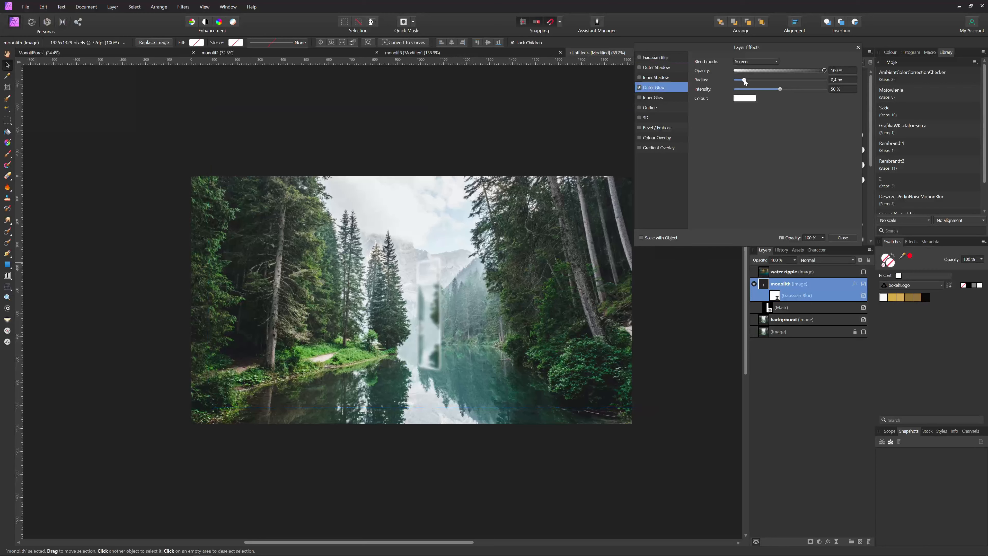
drag(741, 80, 739, 82)
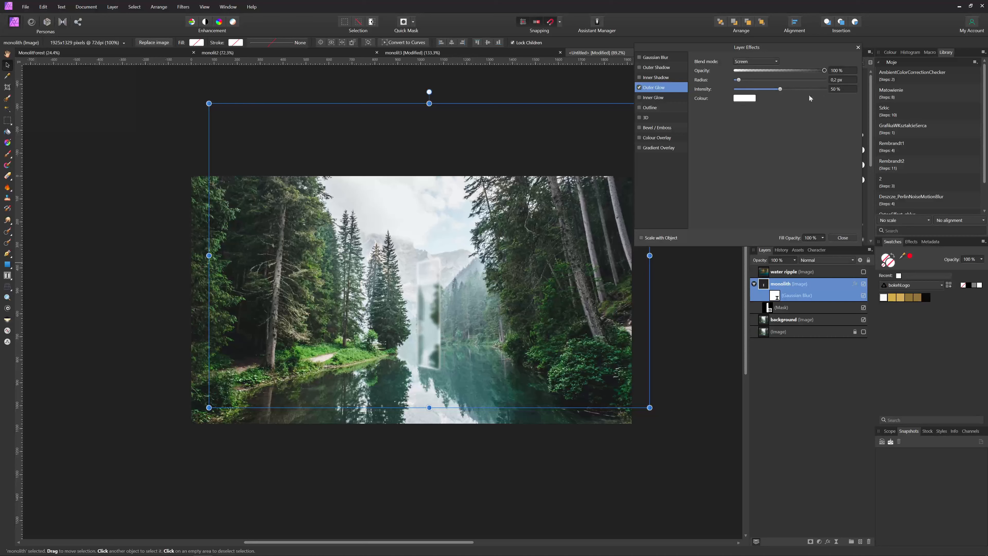
drag(777, 90, 735, 90)
Set the outer glow opacity to 75% and raise its intensity
scroll(848, 83, up, 9)
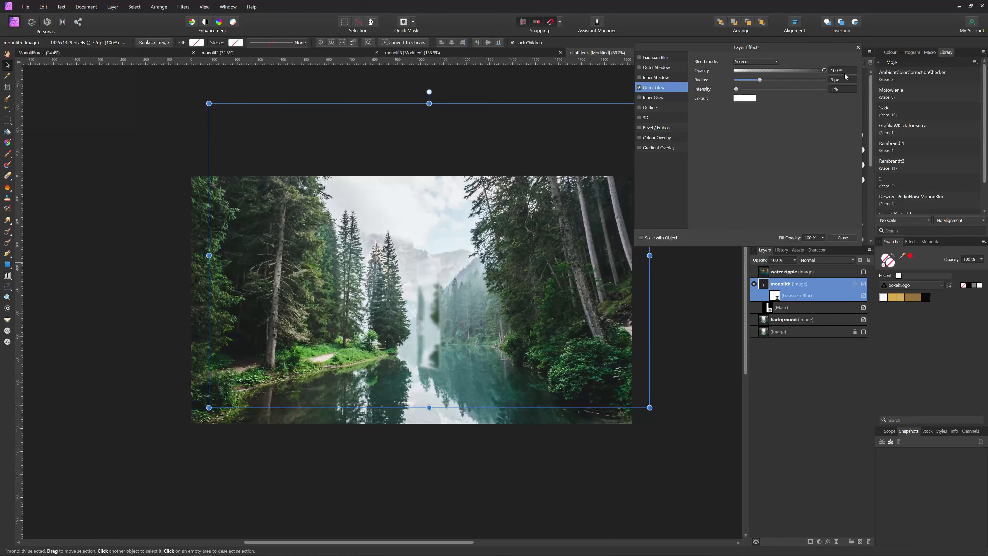
scroll(847, 79, up, 3)
drag(822, 70, 812, 71)
scroll(843, 81, up, 2)
scroll(842, 84, up, 1)
scroll(843, 83, up, 1)
scroll(843, 83, up, 3)
scroll(842, 91, up, 2)
scroll(843, 72, up, 6)
scroll(840, 90, up, 1)
drag(748, 89, 772, 90)
Lower the glow intensity to 35%, close Layer Effects, and show the water ripple layer
scroll(833, 91, down, 6)
click(843, 237)
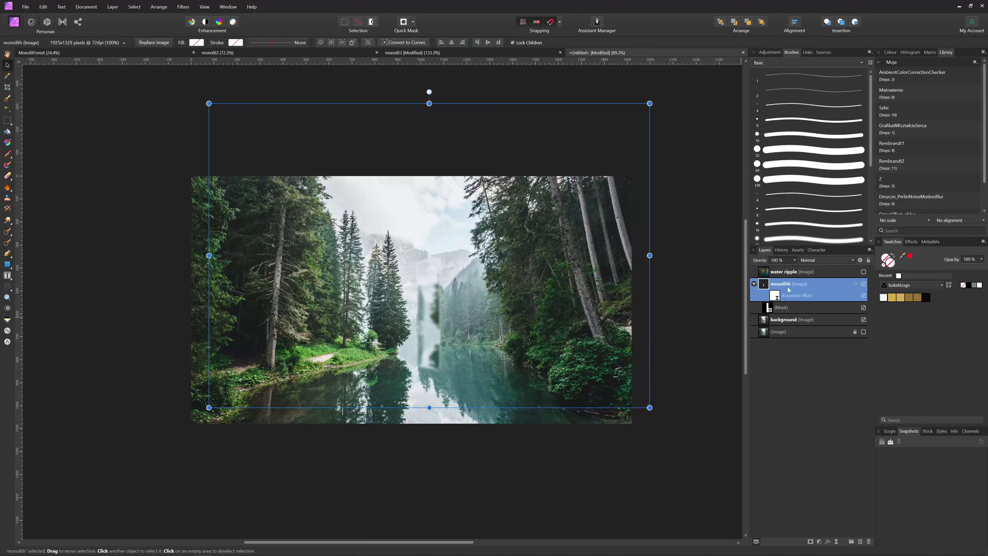
click(860, 273)
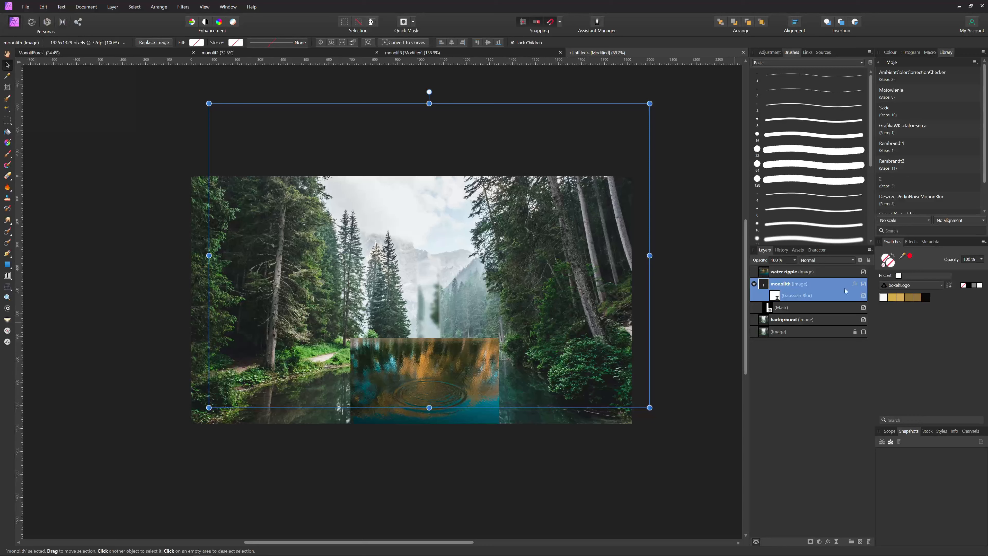
click(783, 272)
Blend the water ripple with Soft Light and enlarge it over the lake below the monolith
click(825, 260)
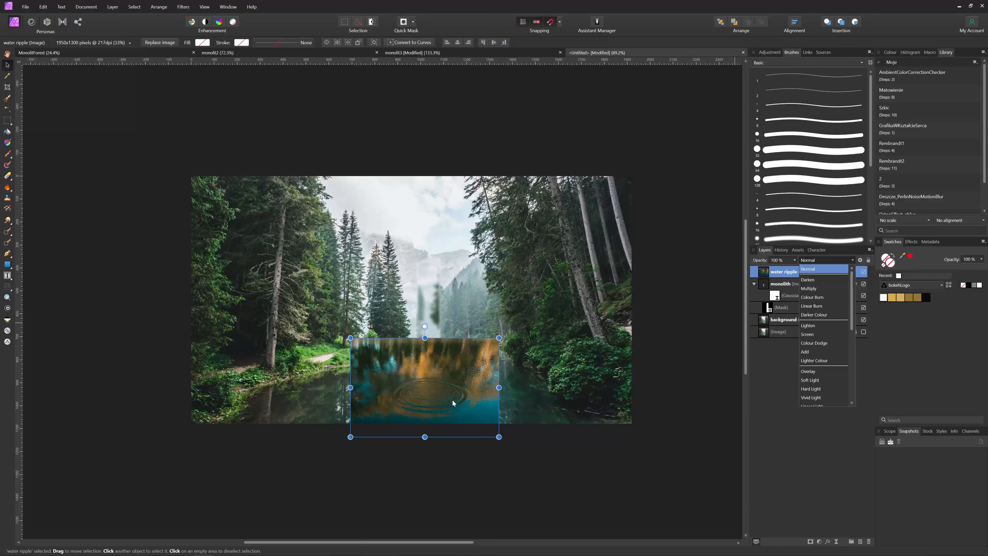
click(811, 380)
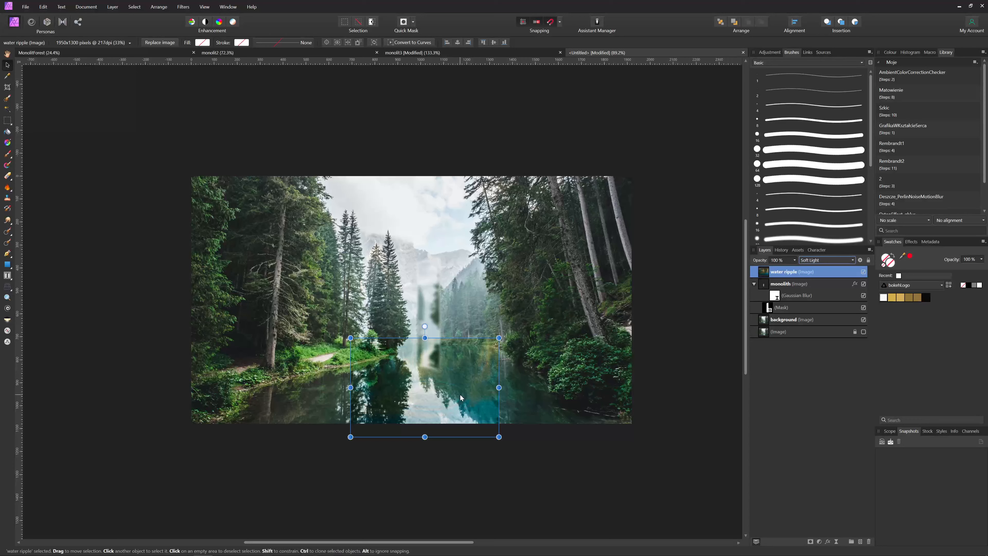
mouse_move(455, 399)
mouse_down()
mouse_move(458, 391)
mouse_move(445, 395)
mouse_up()
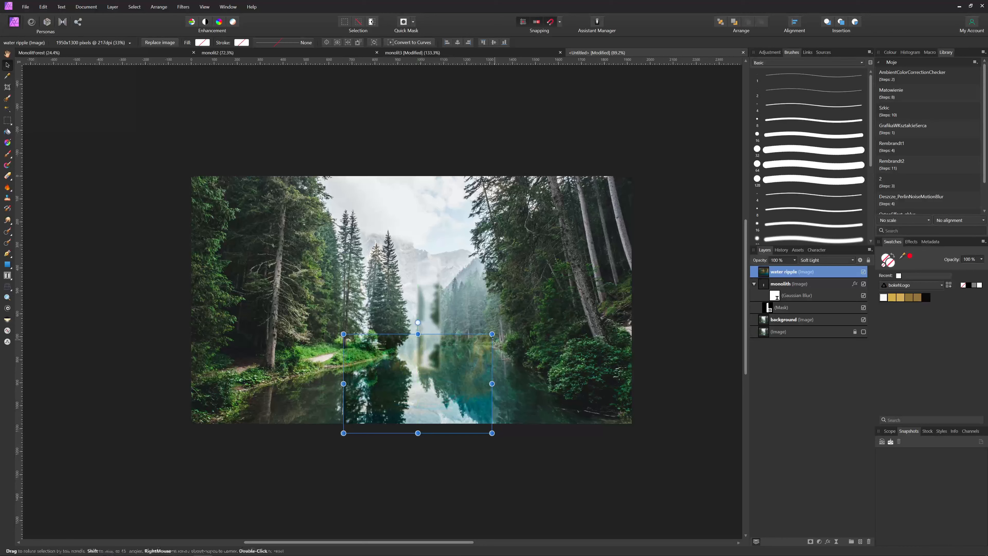
drag(491, 334, 506, 329)
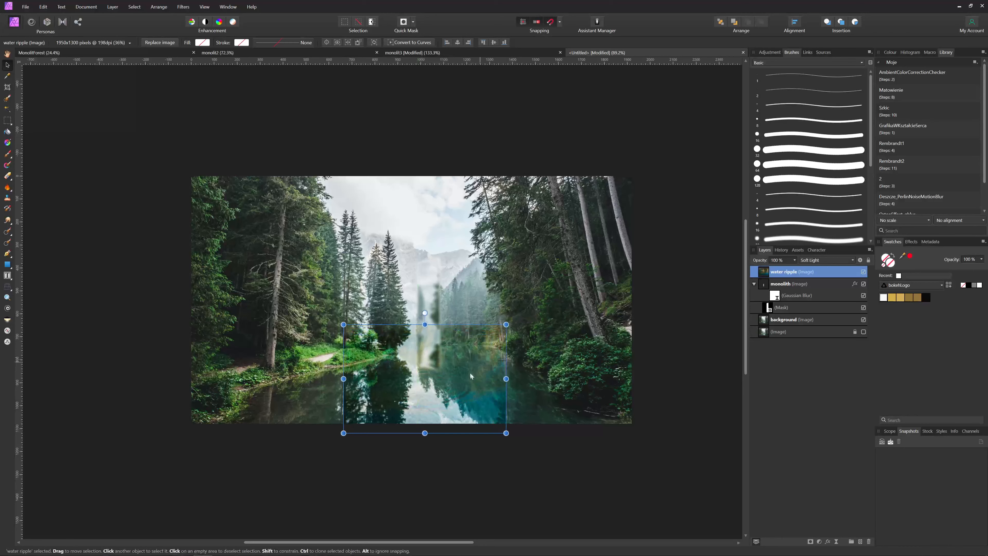
key(Down)
key(Down)
key(Down)
key(Down)
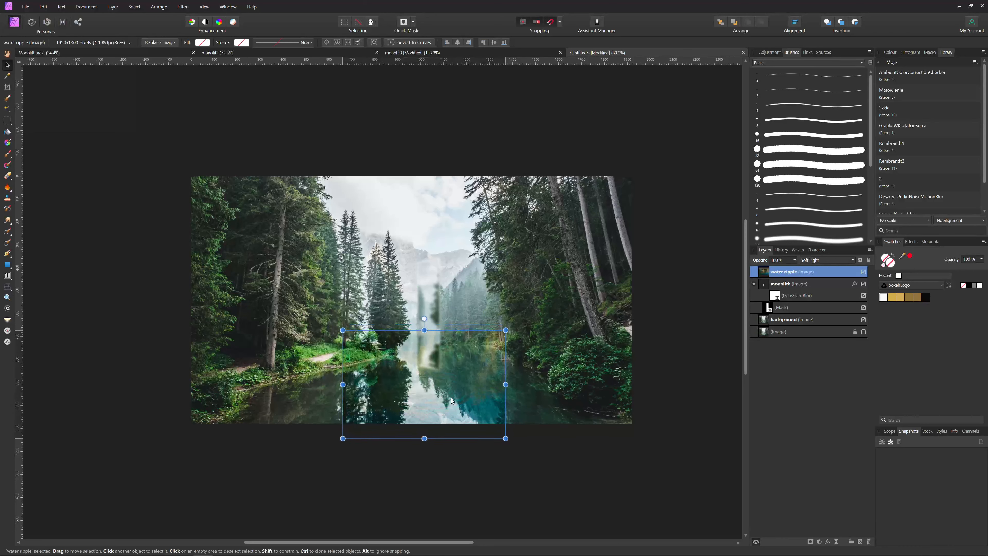
click(560, 450)
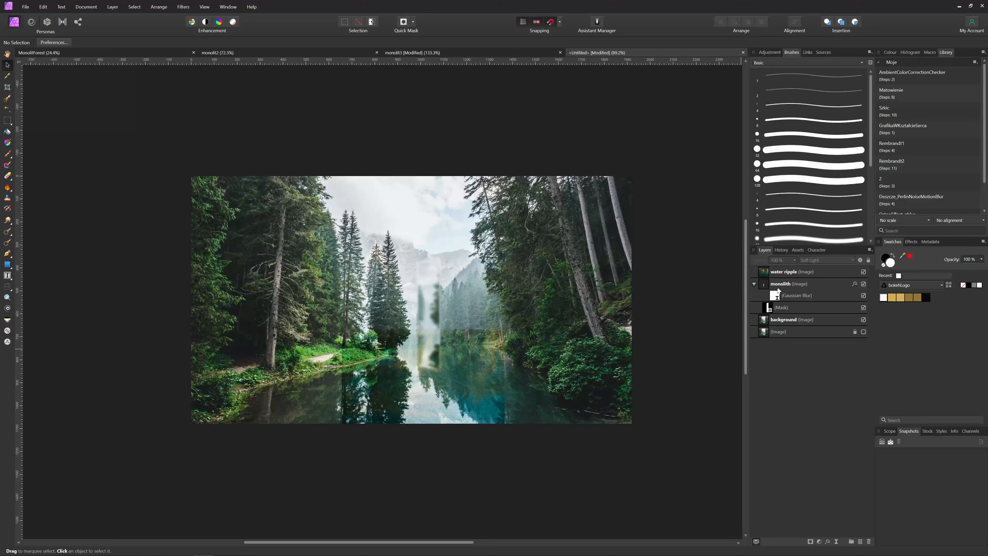
click(774, 272)
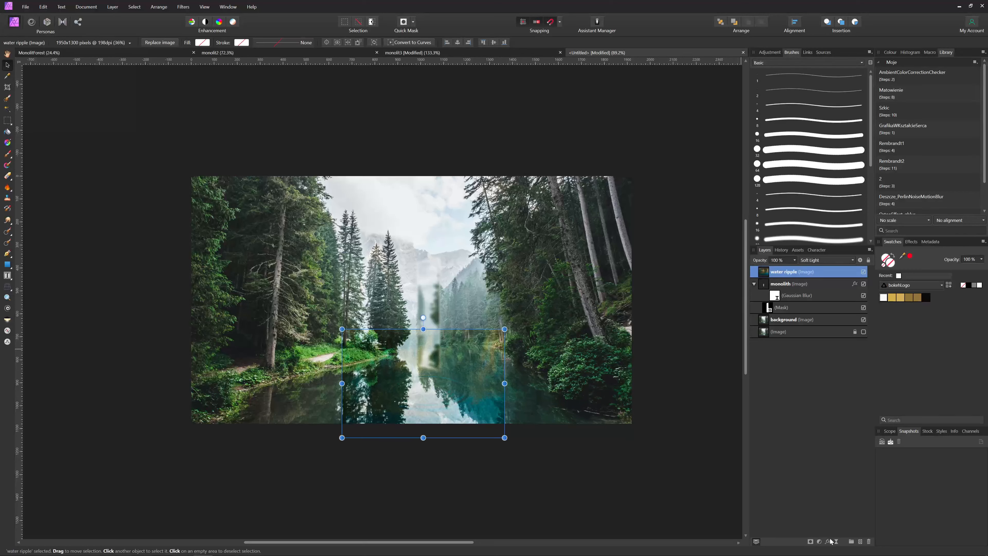
click(819, 542)
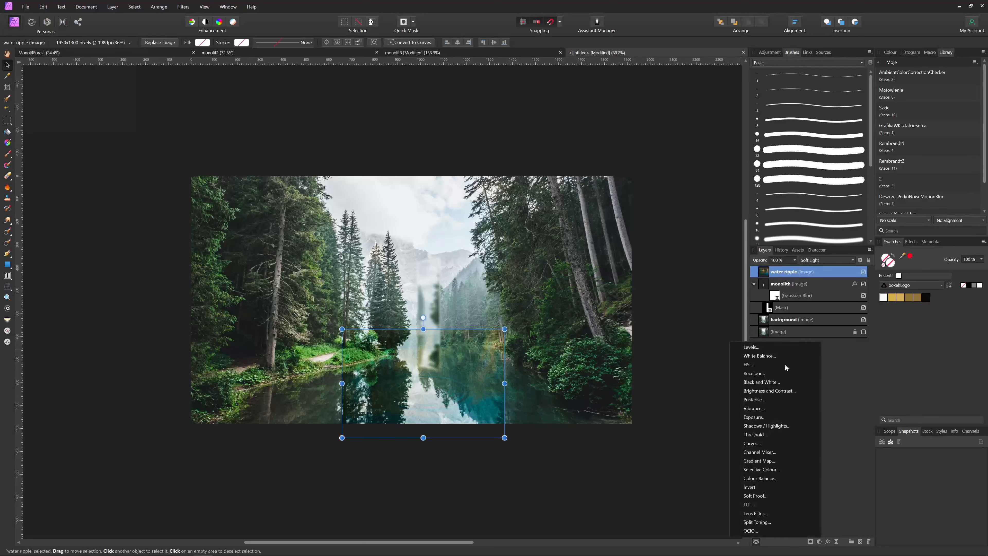
click(772, 365)
click(737, 161)
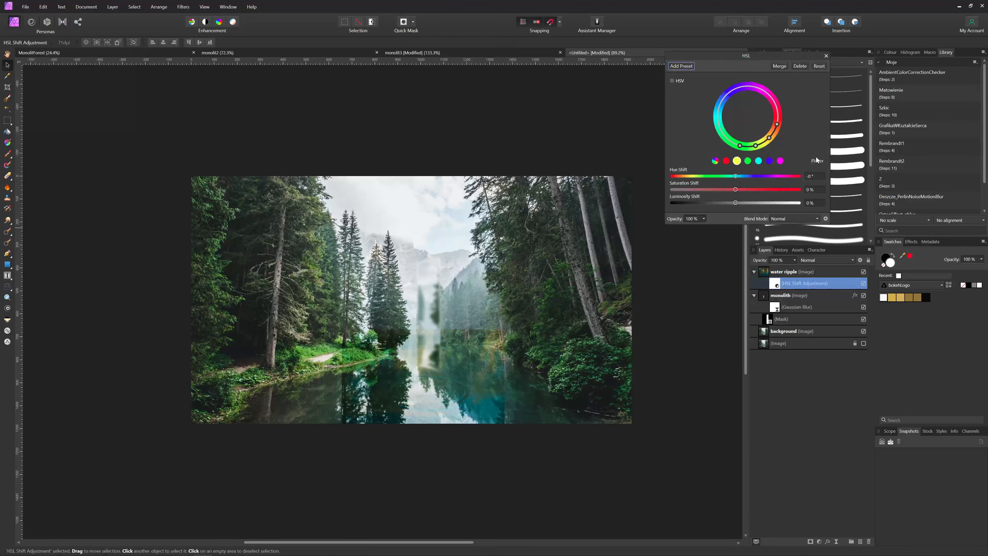
click(491, 335)
drag(736, 176, 786, 175)
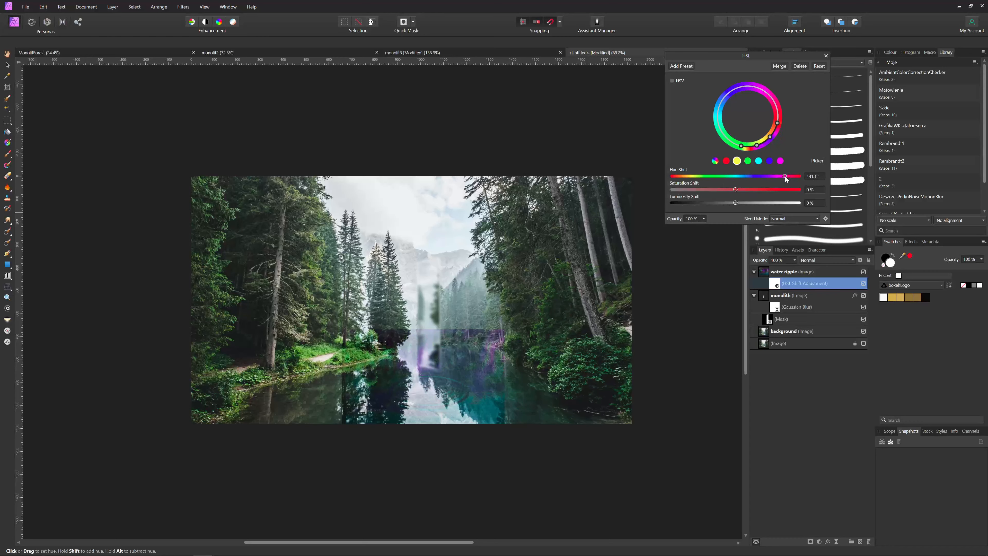
click(826, 56)
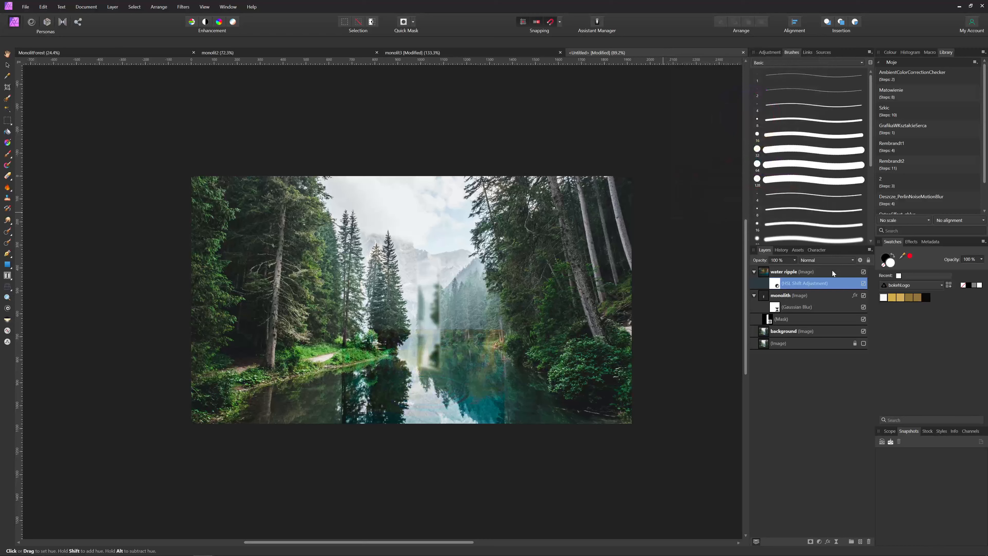
right_click(776, 285)
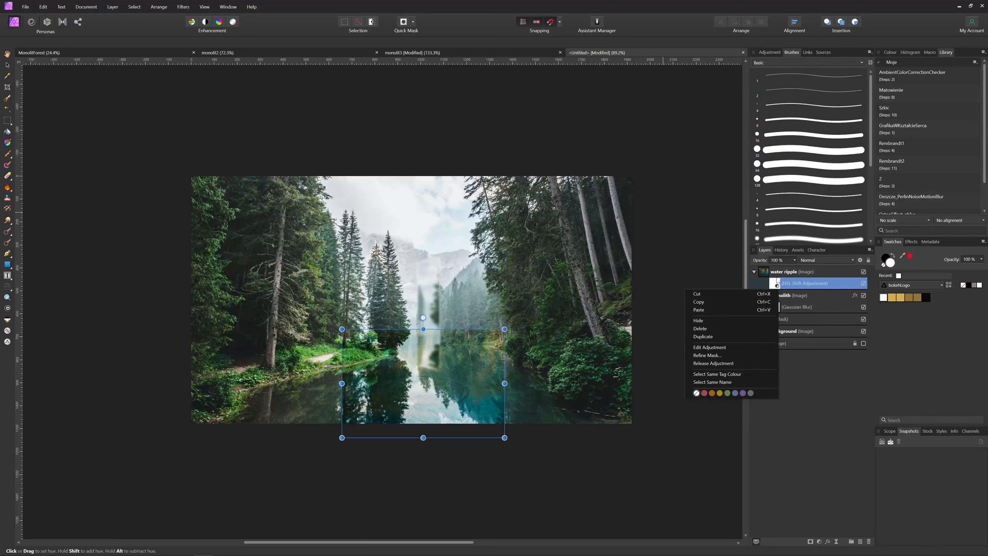
click(701, 328)
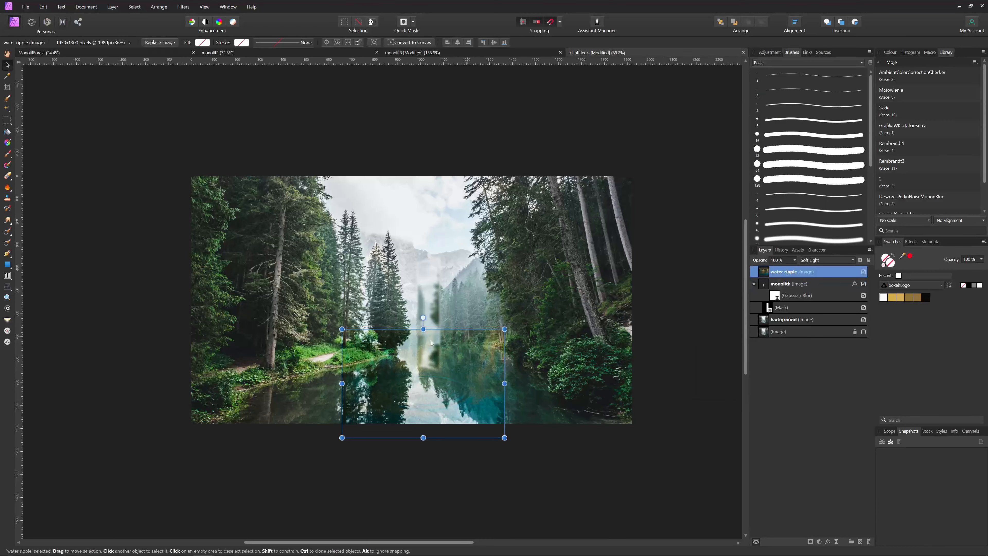
key(e)
Add a mask to the water ripple layer and brush black around its edges to fade them into the lake
click(810, 542)
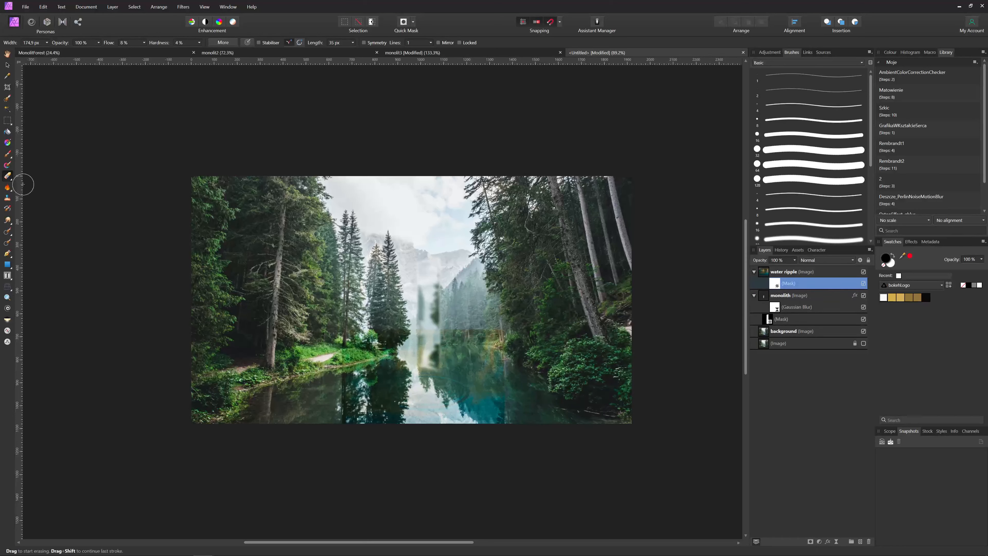
click(7, 154)
click(31, 155)
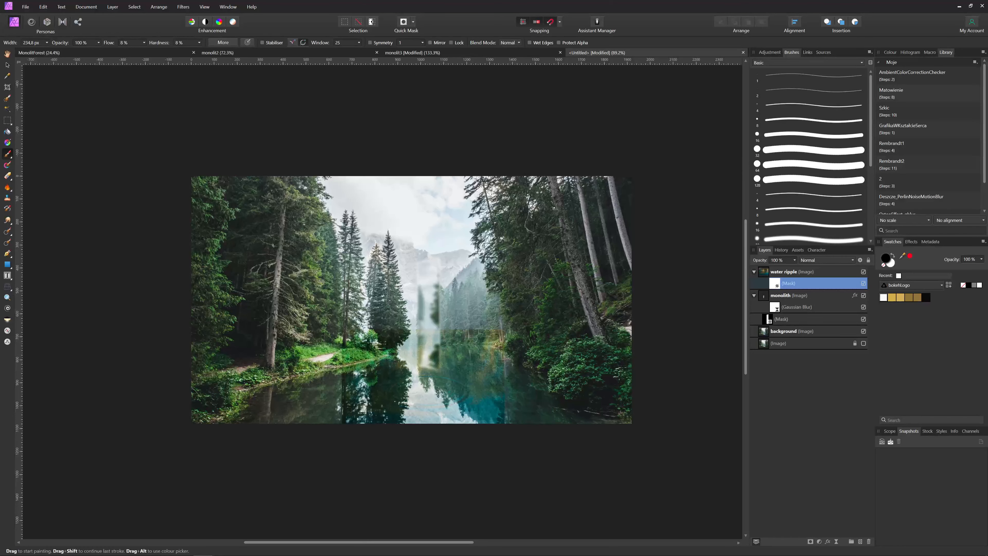
mouse_move(473, 343)
mouse_down()
mouse_move(505, 341)
mouse_move(476, 324)
mouse_move(521, 349)
mouse_move(476, 329)
mouse_move(495, 355)
mouse_move(459, 344)
mouse_move(504, 359)
mouse_move(487, 353)
mouse_move(510, 379)
mouse_move(498, 423)
mouse_move(517, 432)
mouse_move(489, 415)
mouse_move(500, 390)
mouse_move(505, 423)
mouse_move(498, 396)
mouse_move(499, 414)
mouse_move(469, 421)
mouse_move(480, 441)
mouse_move(503, 387)
mouse_move(488, 410)
mouse_move(421, 444)
mouse_move(451, 436)
mouse_move(324, 413)
mouse_move(397, 443)
mouse_move(310, 394)
mouse_move(348, 407)
mouse_move(316, 384)
mouse_move(351, 380)
mouse_move(378, 351)
mouse_move(381, 317)
mouse_move(394, 334)
mouse_move(369, 333)
mouse_move(410, 329)
mouse_move(406, 321)
mouse_move(444, 336)
mouse_move(428, 349)
mouse_up()
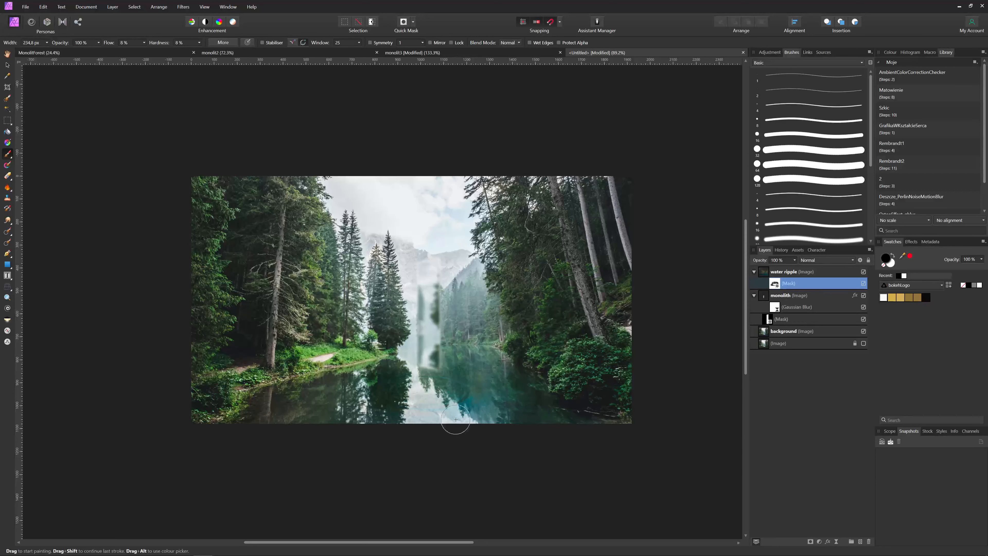
mouse_move(477, 389)
mouse_down()
mouse_move(467, 389)
mouse_move(462, 411)
mouse_up()
click(8, 65)
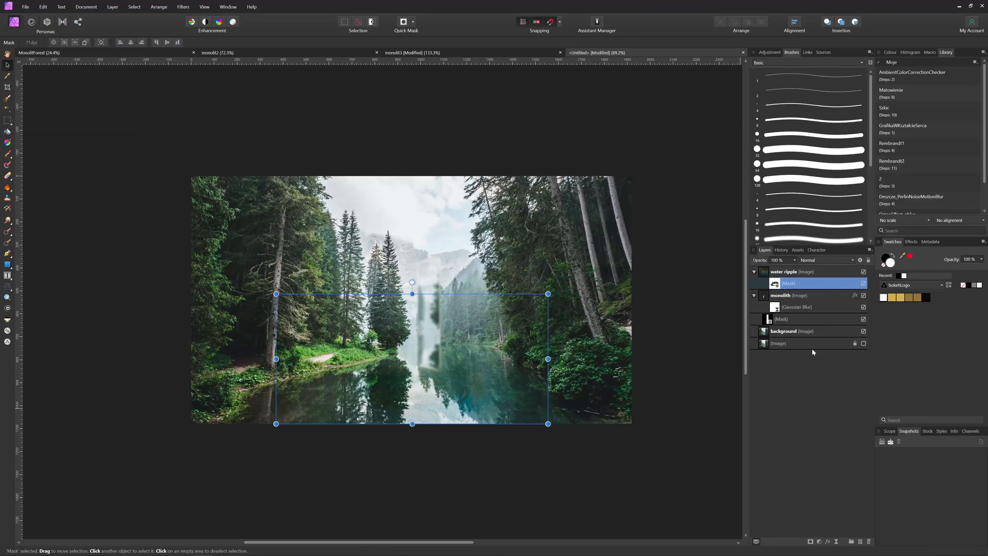
Add a live Unsharp Mask to the water ripple layer with a radius of about 24.4 px
click(819, 542)
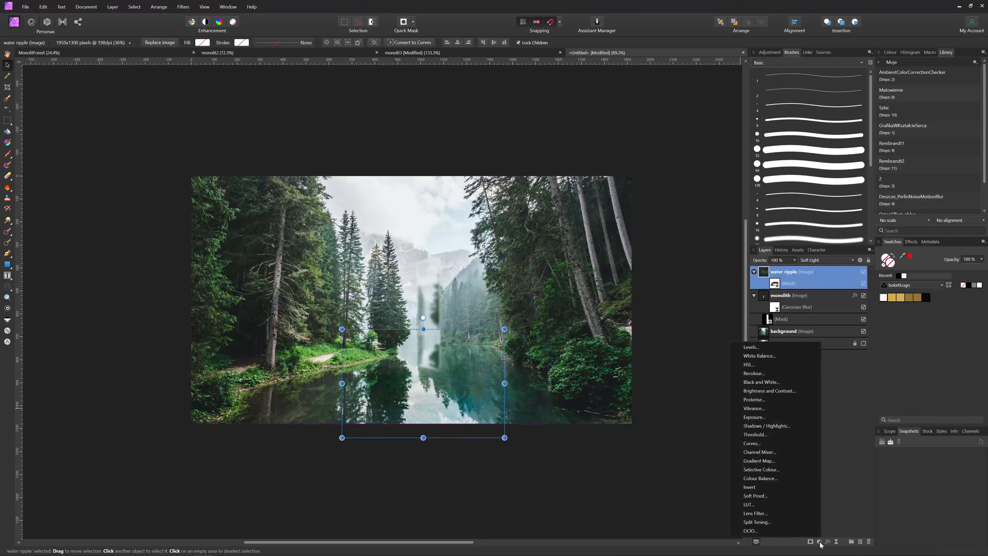
click(837, 542)
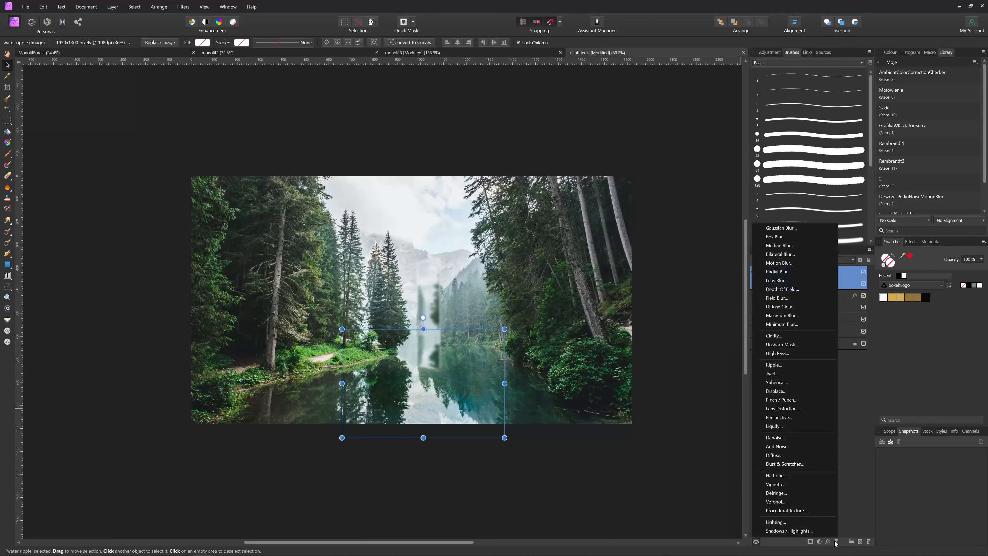
click(809, 343)
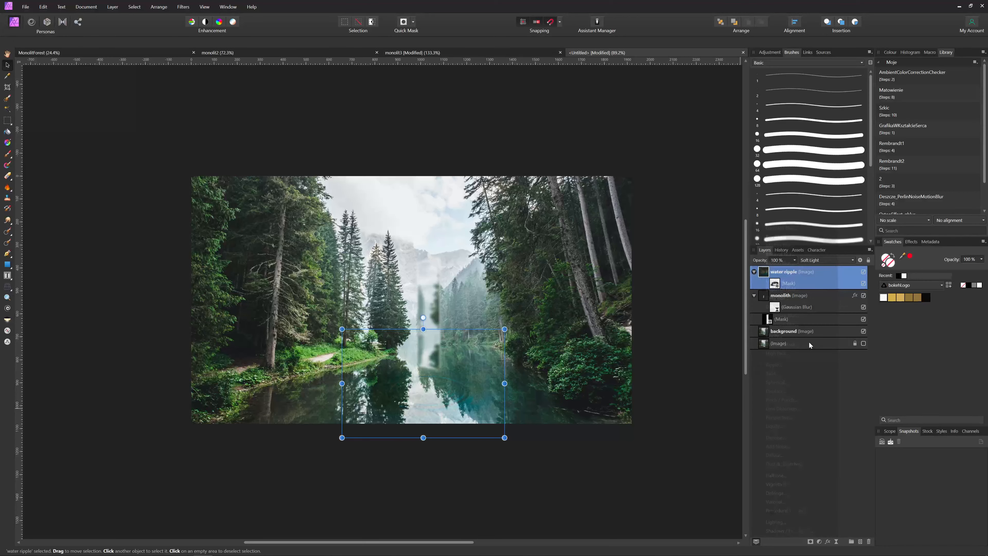
drag(619, 223, 723, 240)
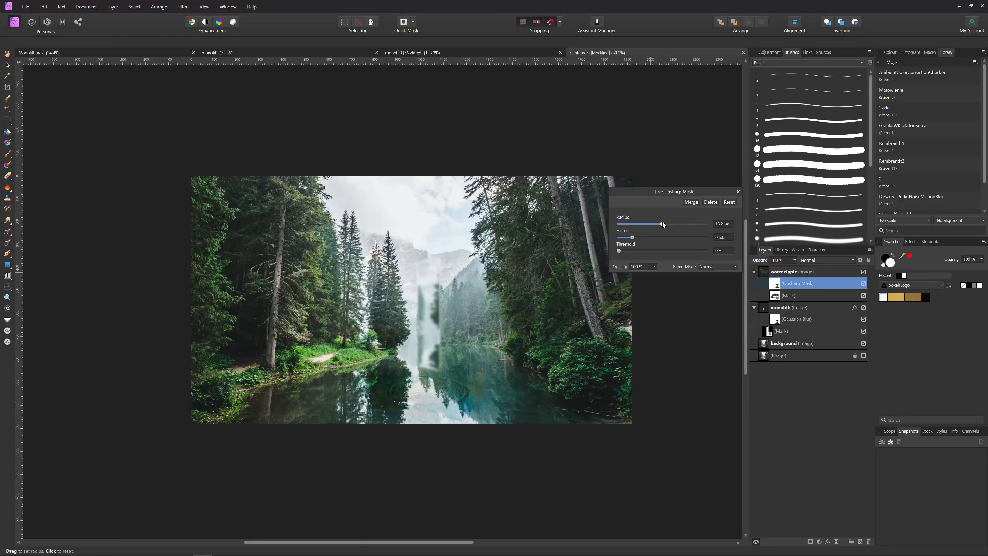
drag(662, 222, 671, 222)
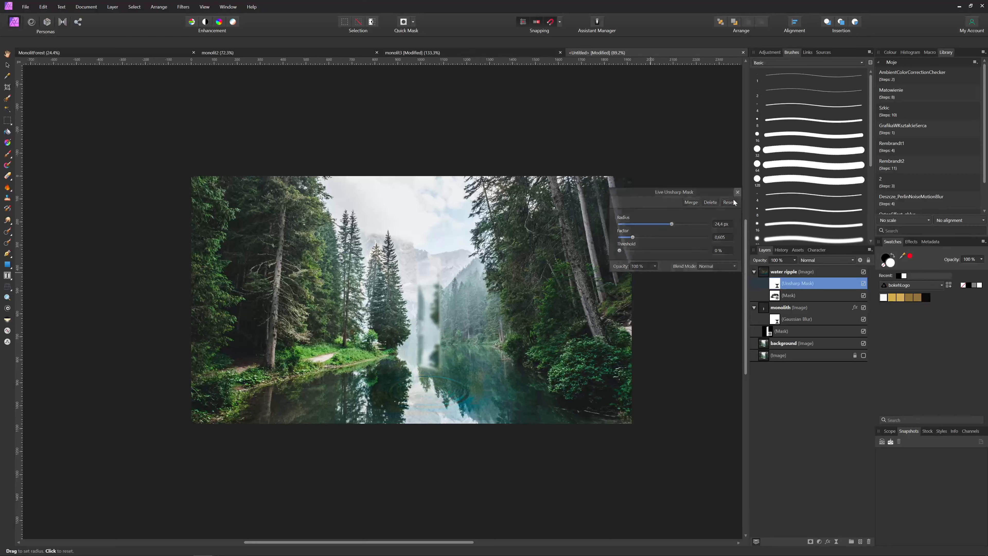
click(737, 192)
click(776, 273)
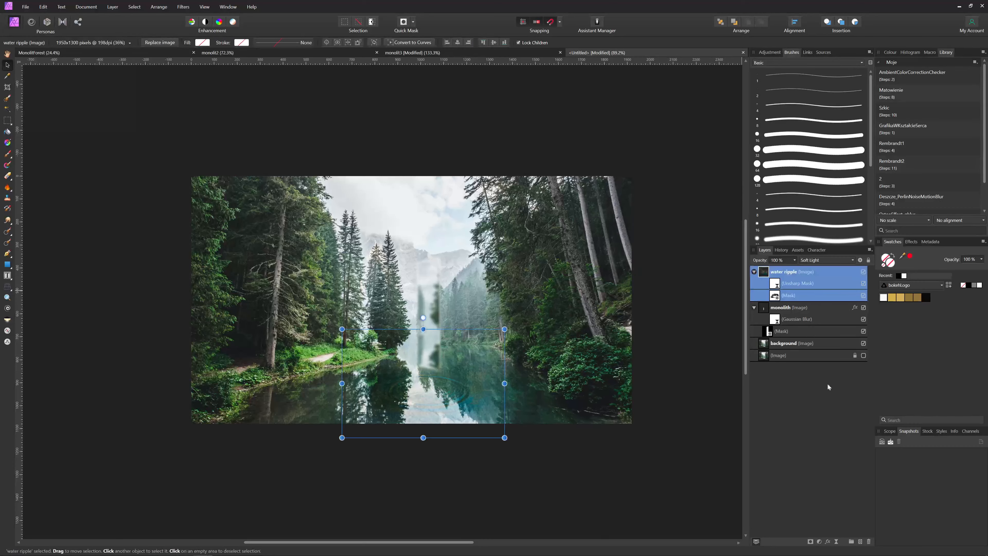
Add an HSL Shift adjustment to the water ripple, shifting the yellow range's hue to about -12.6° with reduced saturation
click(819, 541)
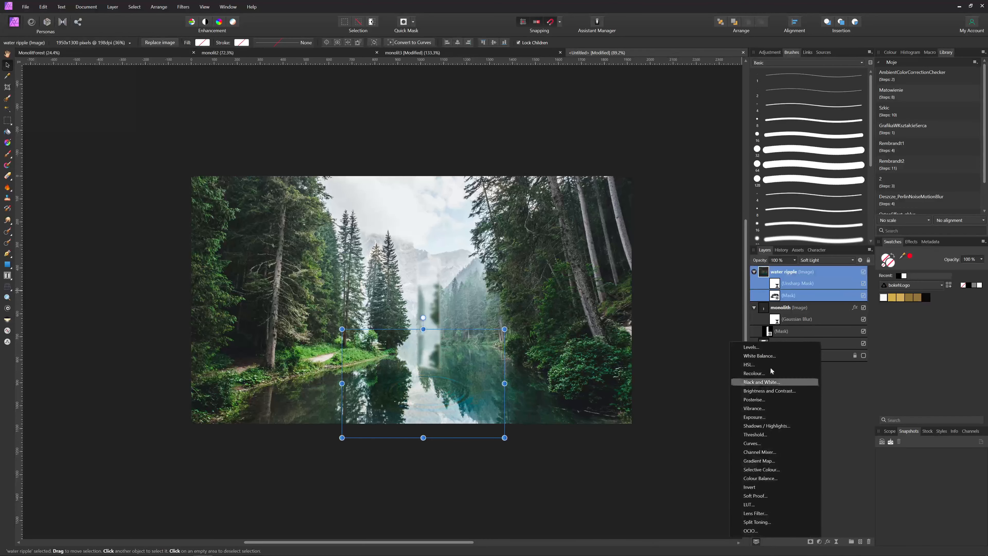
click(751, 364)
click(738, 162)
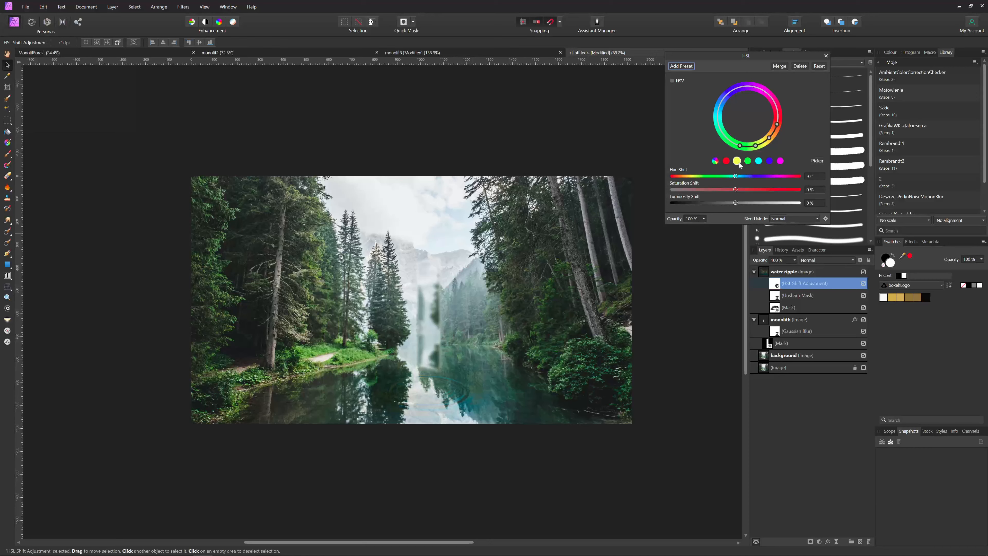
drag(769, 137, 751, 146)
drag(736, 176, 712, 178)
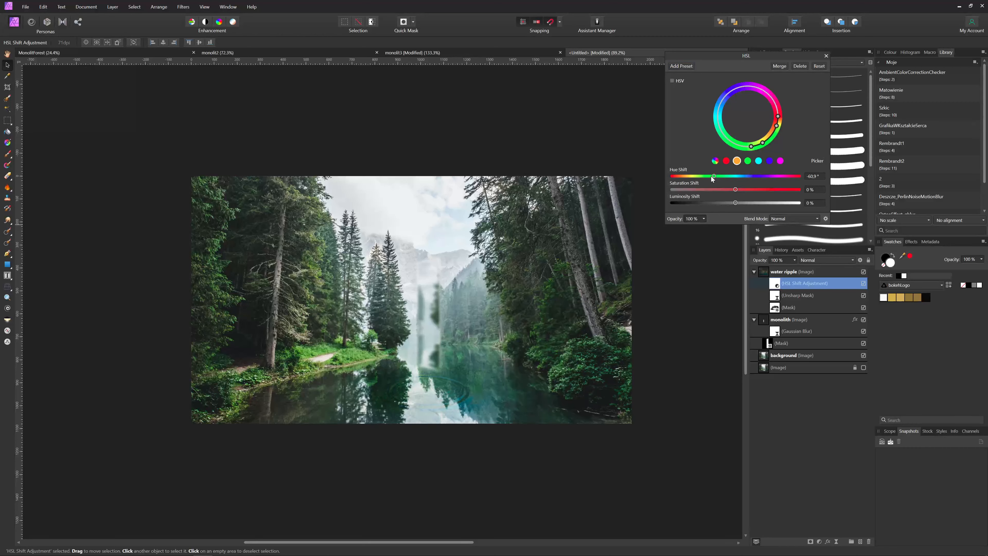
mouse_move(720, 176)
mouse_down()
mouse_move(735, 177)
mouse_move(671, 178)
mouse_move(729, 180)
mouse_move(720, 180)
mouse_up()
drag(736, 189, 709, 189)
Target the water's cyan hue with the picker and shift it by -85.1° for a teal-green tint
click(760, 162)
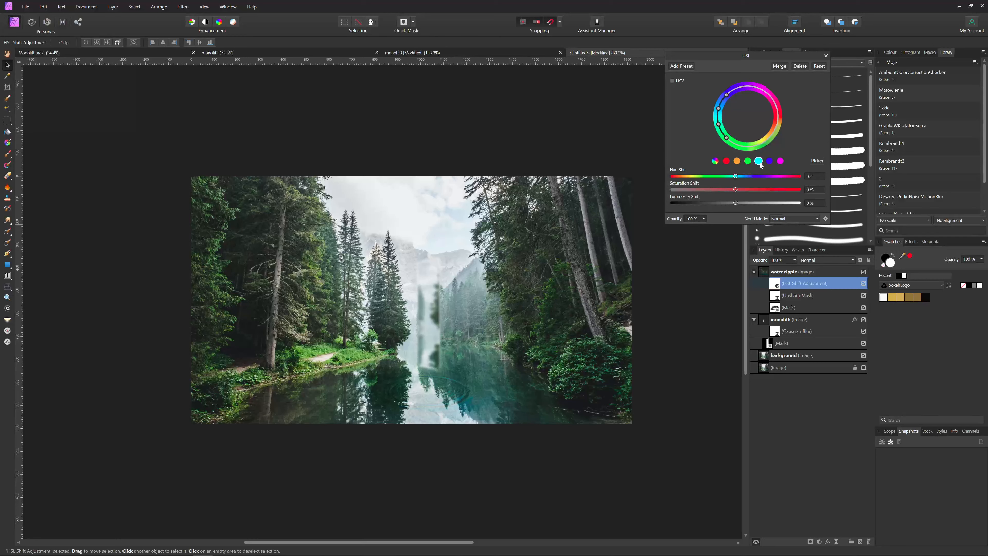
click(816, 162)
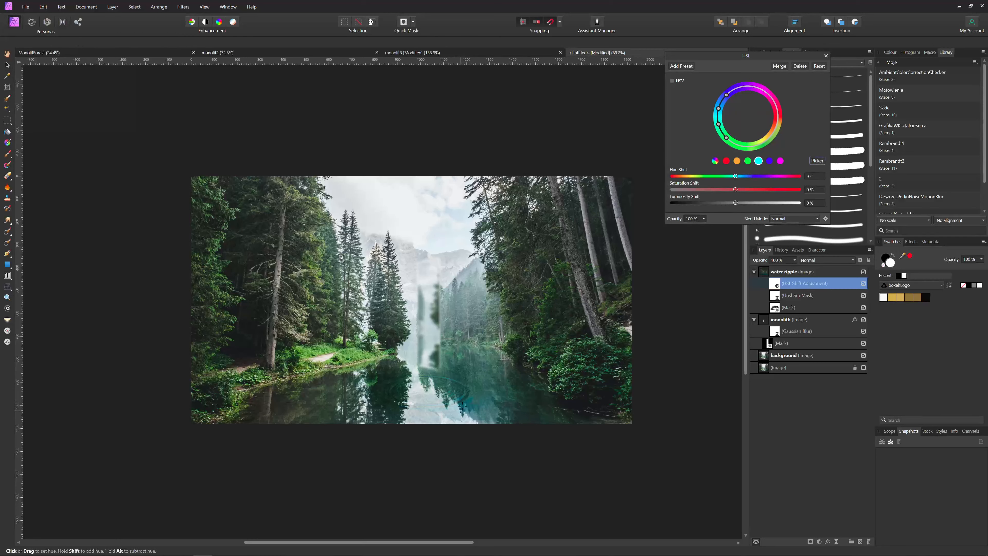
click(467, 399)
drag(721, 106, 722, 103)
drag(736, 177, 715, 188)
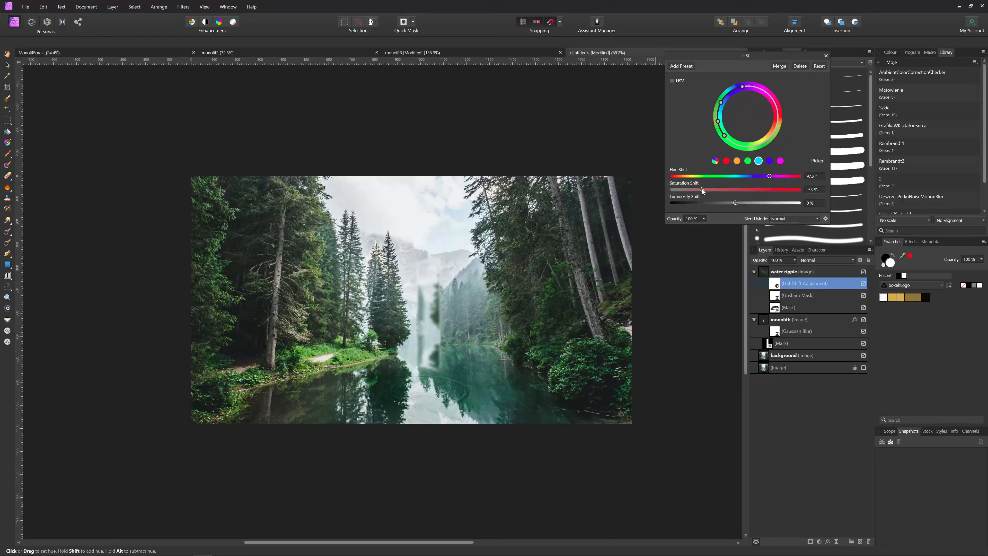
click(826, 56)
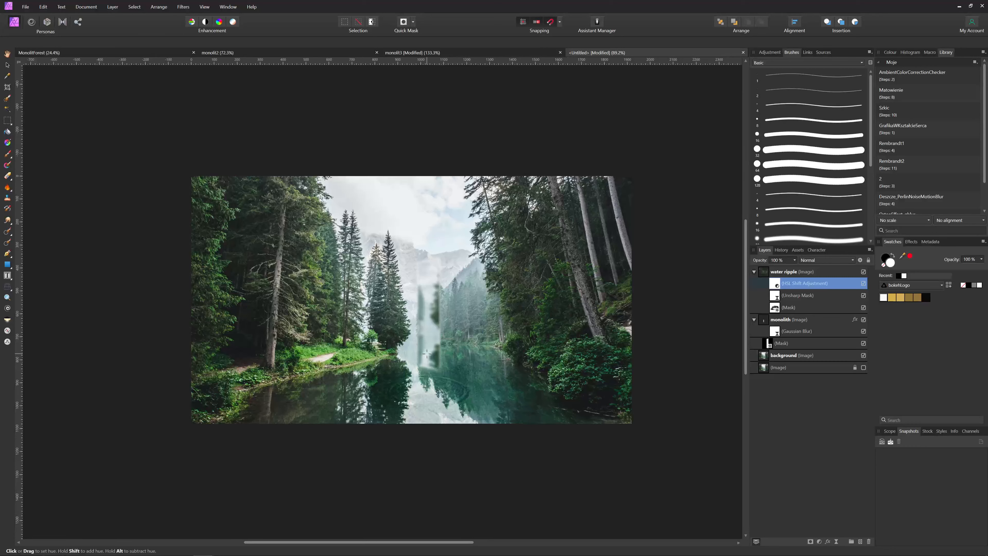
key(v)
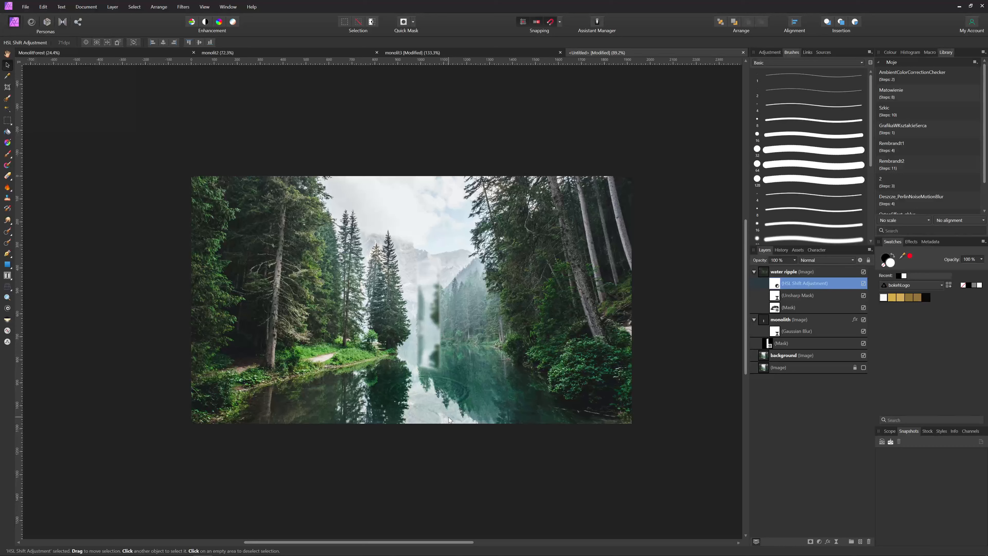
click(771, 320)
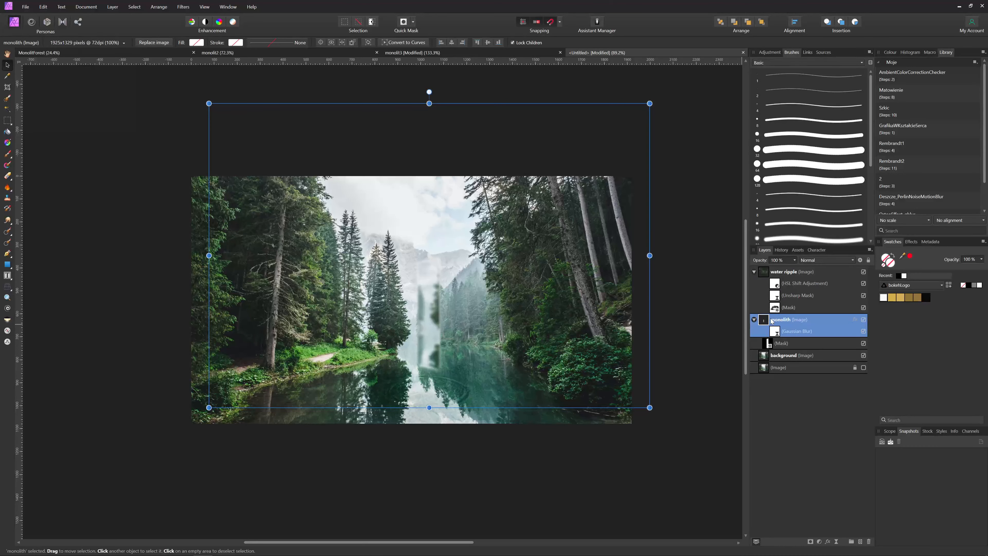
Group the monolith layer and name the group 'monolith group with text'
key(ctrl+g)
click(755, 320)
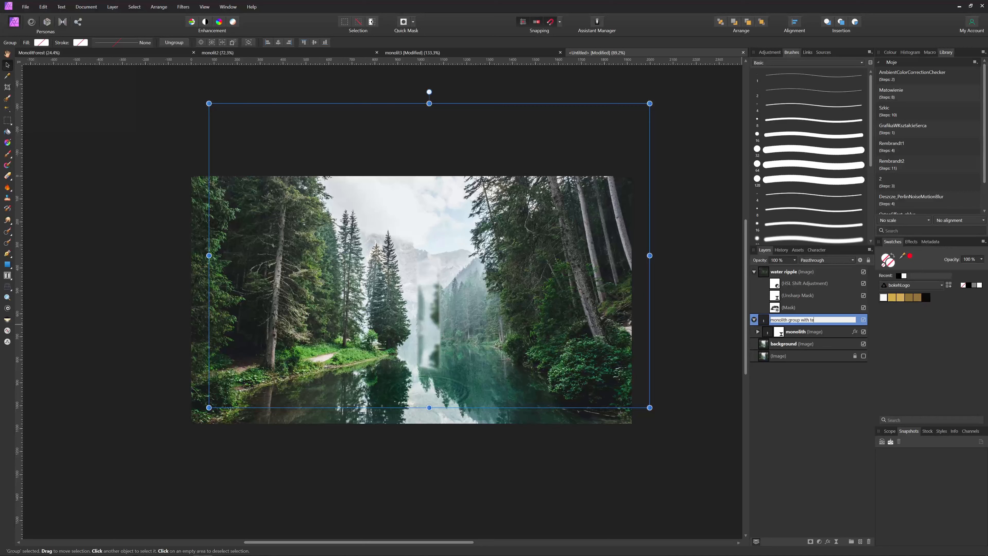
key(Return)
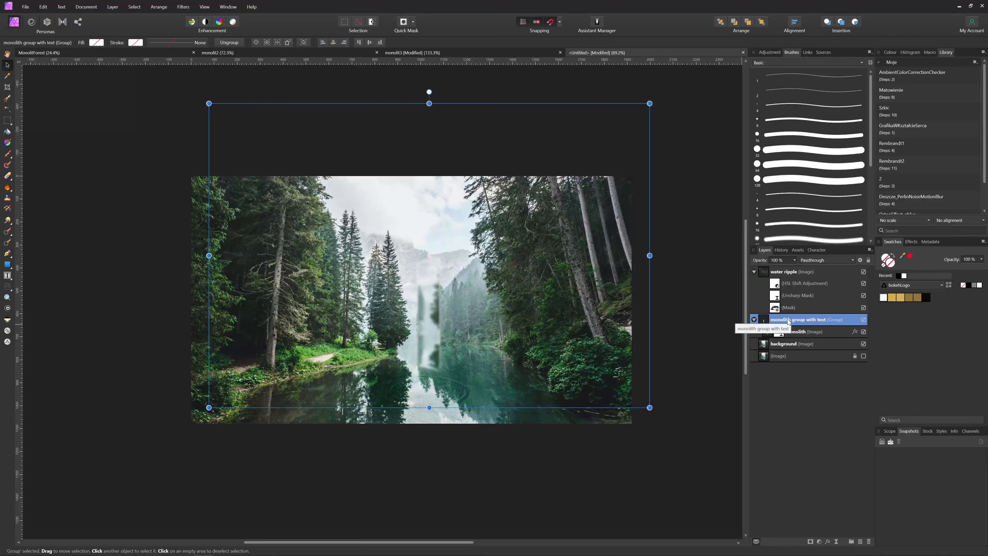
click(687, 440)
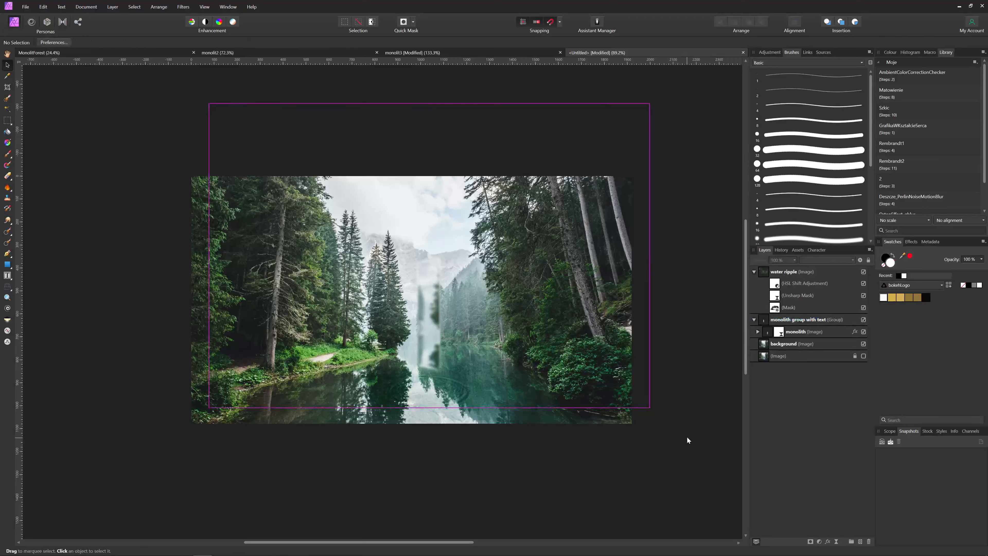
Draw a tall frame text box over the monolith filled with stacked asterisks
click(7, 275)
drag(423, 275, 435, 359)
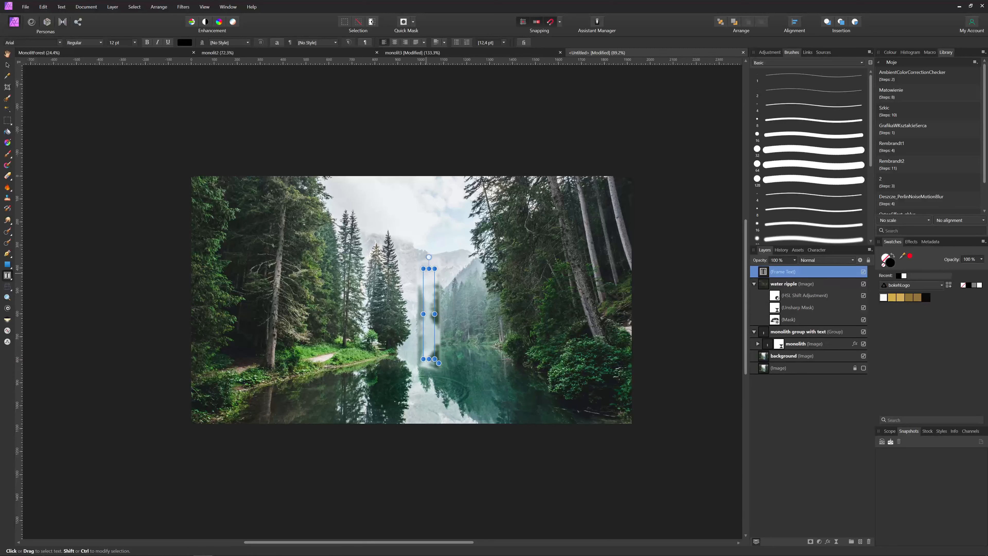
key(Return)
key(Return)
key(Escape)
Set the asterisk text to 144 pt
scroll(130, 46, up, 16)
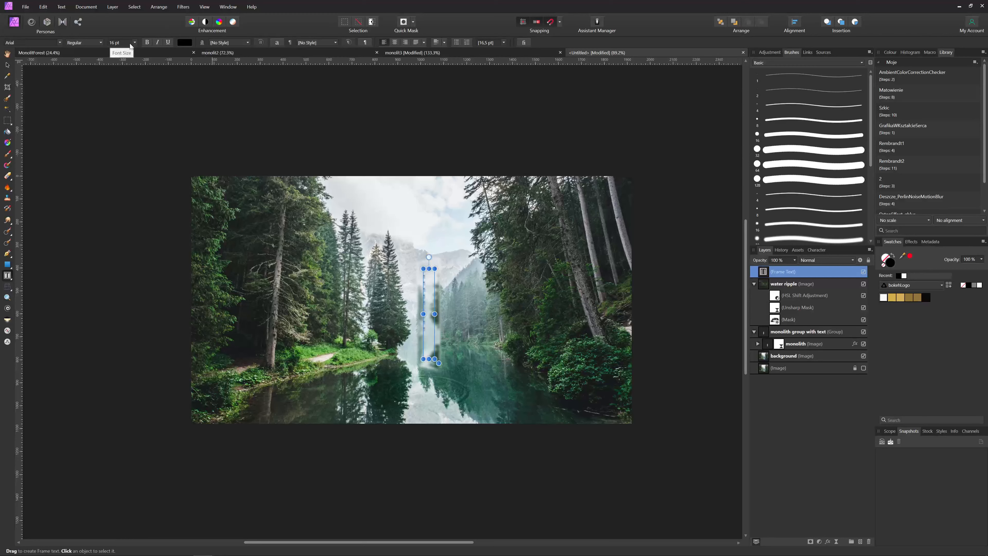
click(133, 43)
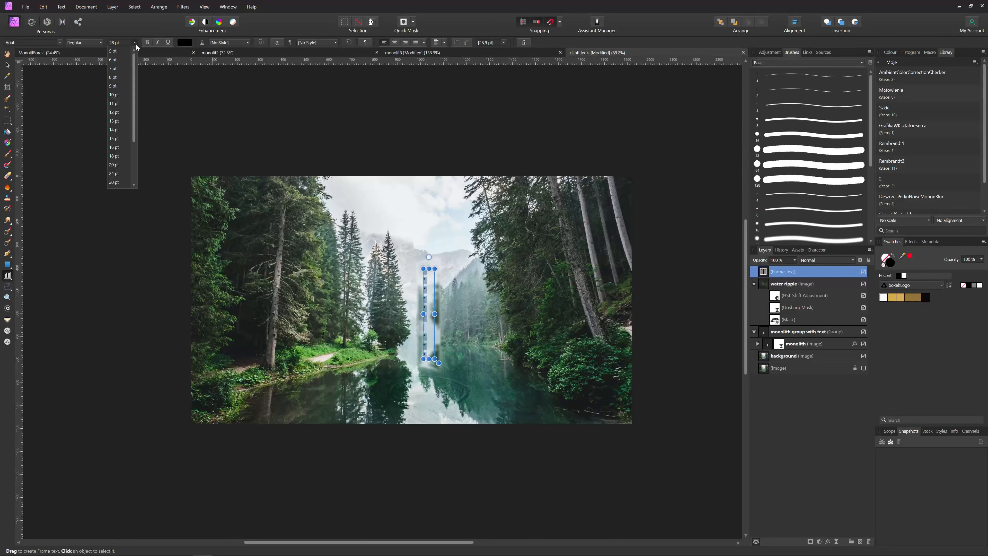
scroll(120, 175, down, 3)
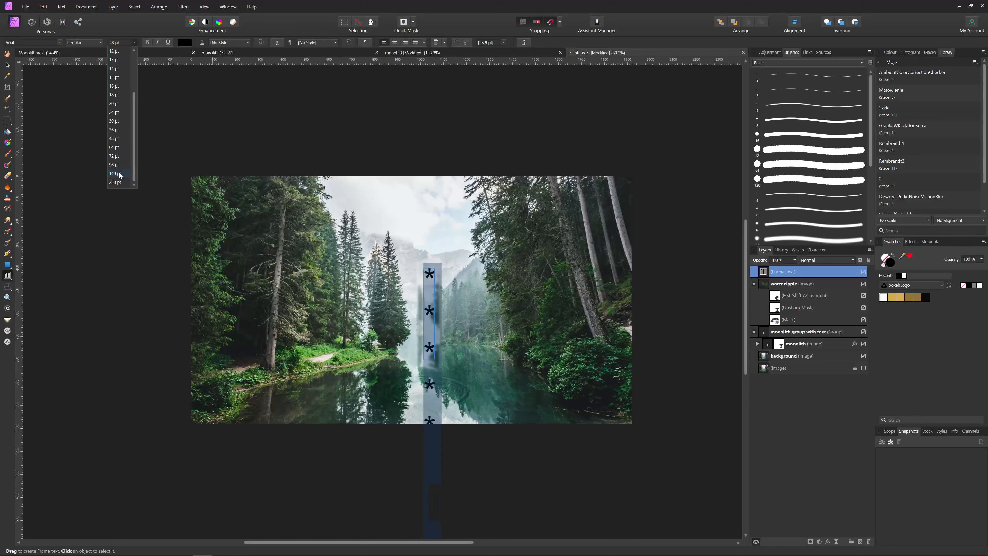
click(119, 173)
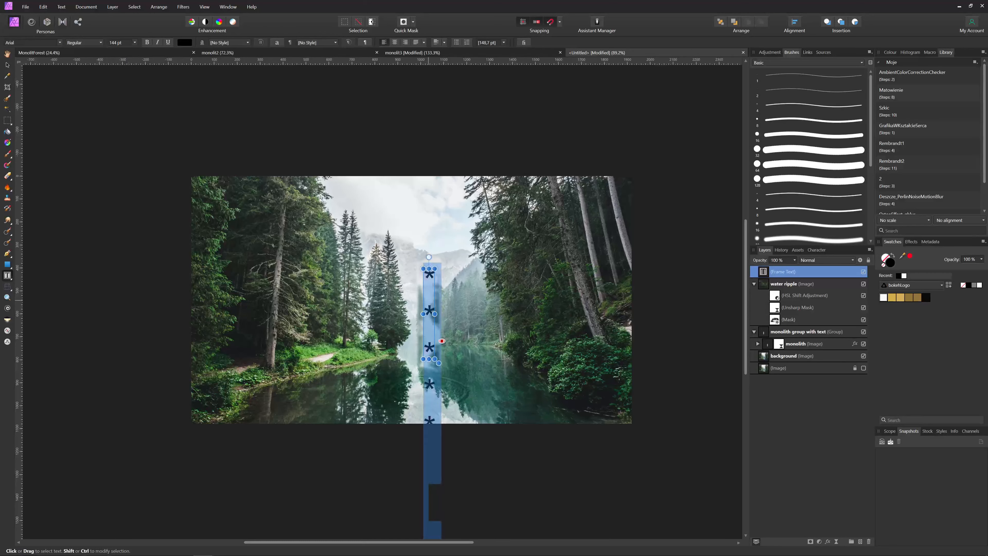
click(428, 300)
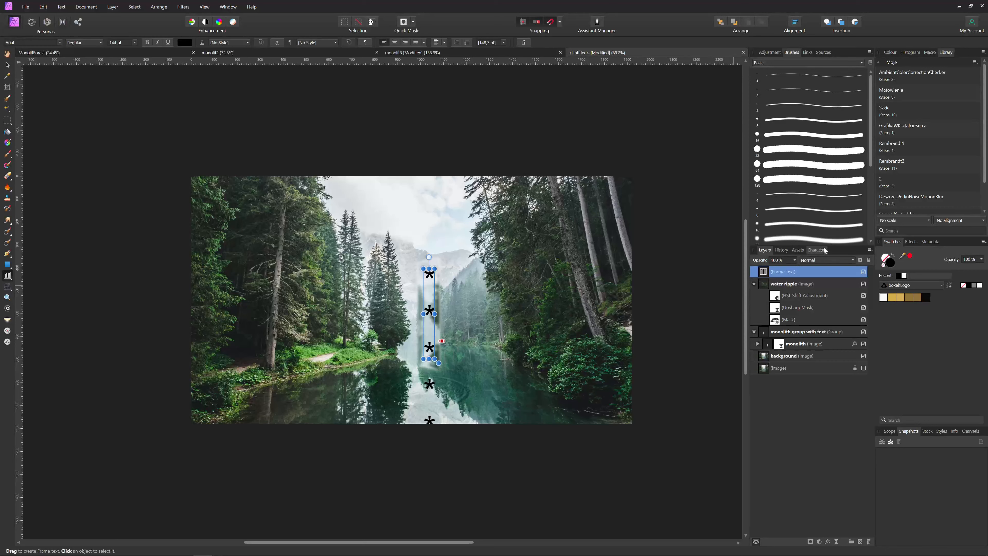
Set the asterisk text's line spacing to 30 pt in the character settings
click(813, 250)
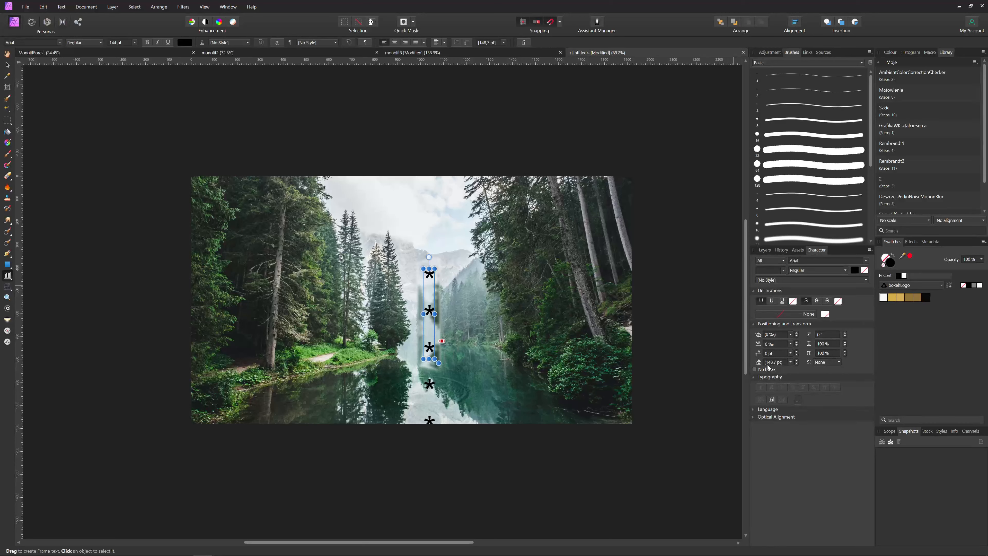
key(ctrl+a)
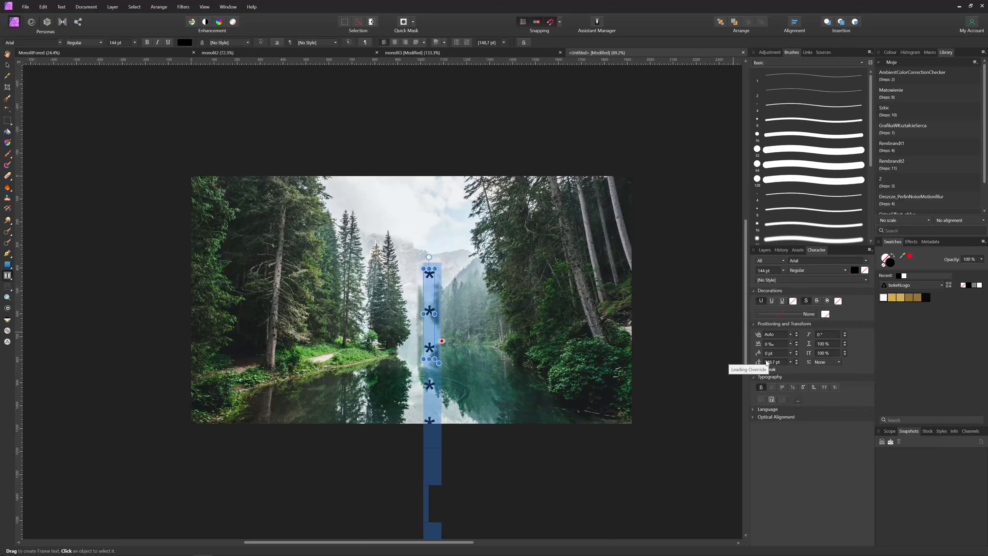
scroll(769, 363, down, 10)
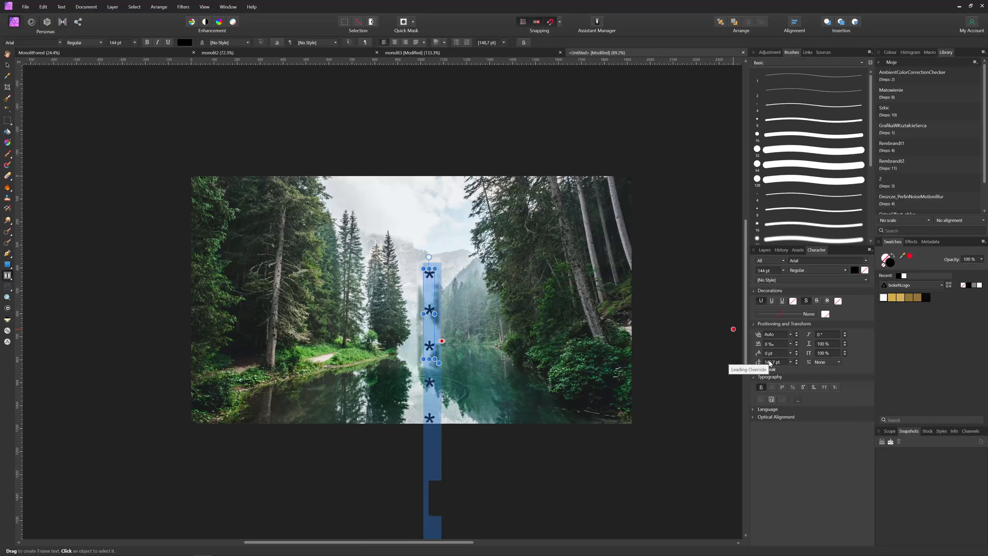
click(791, 362)
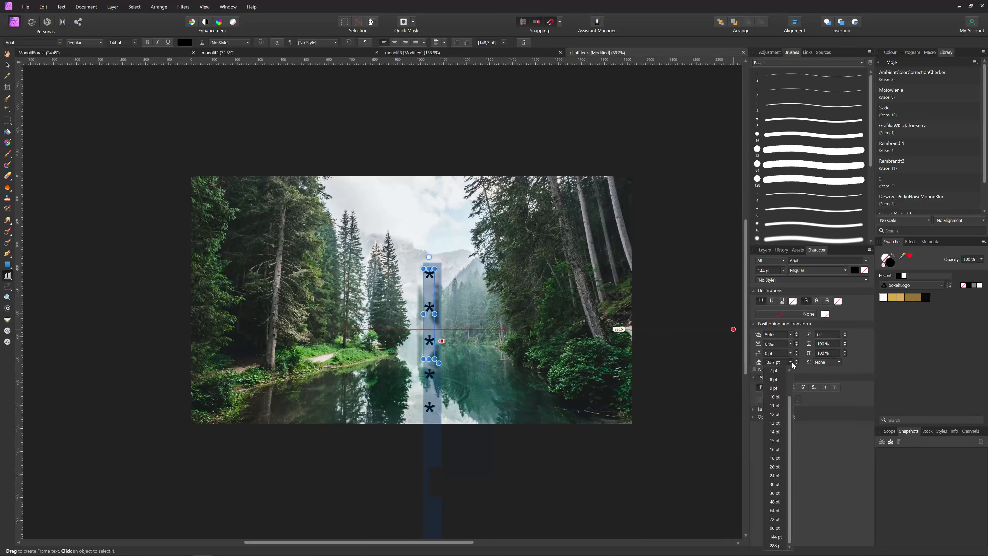
click(781, 483)
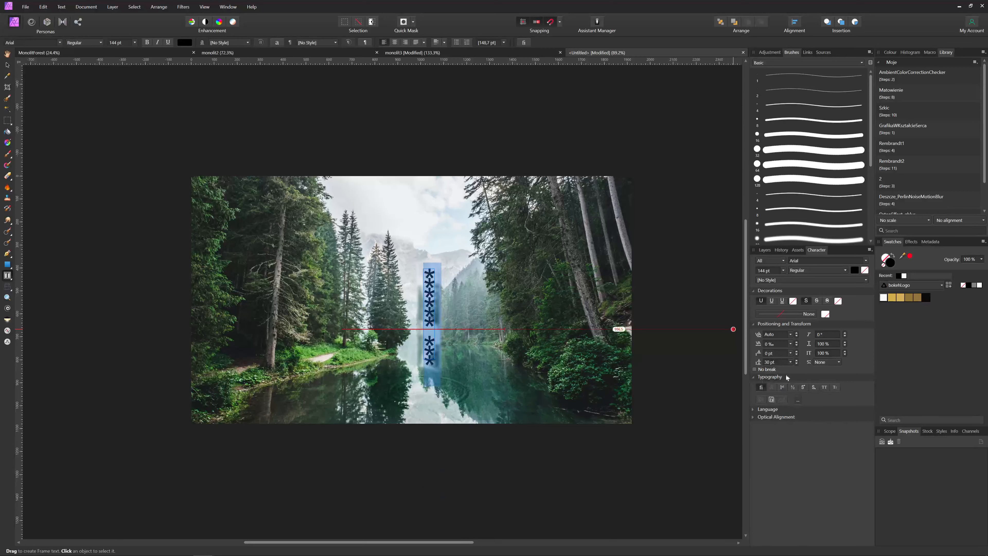
scroll(772, 365, down, 1)
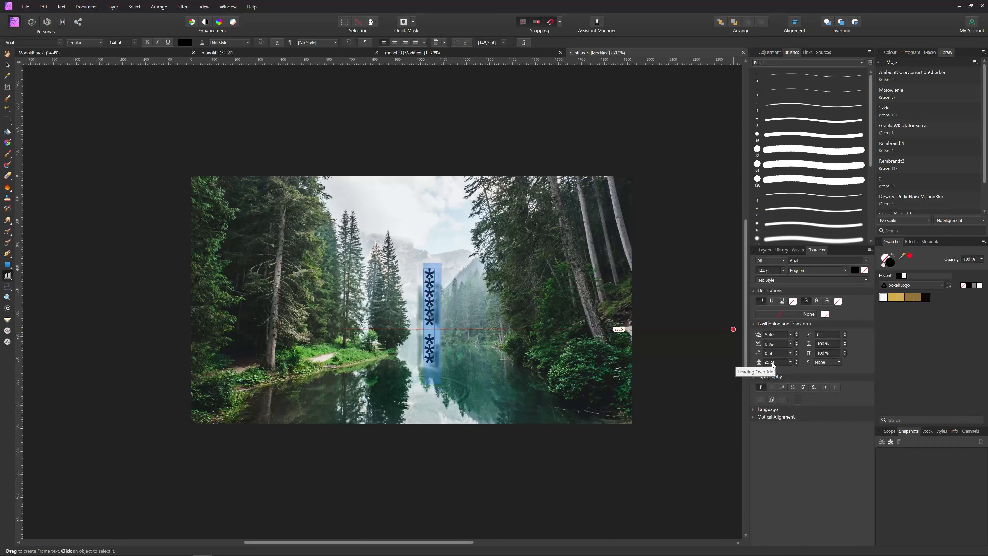
key(Escape)
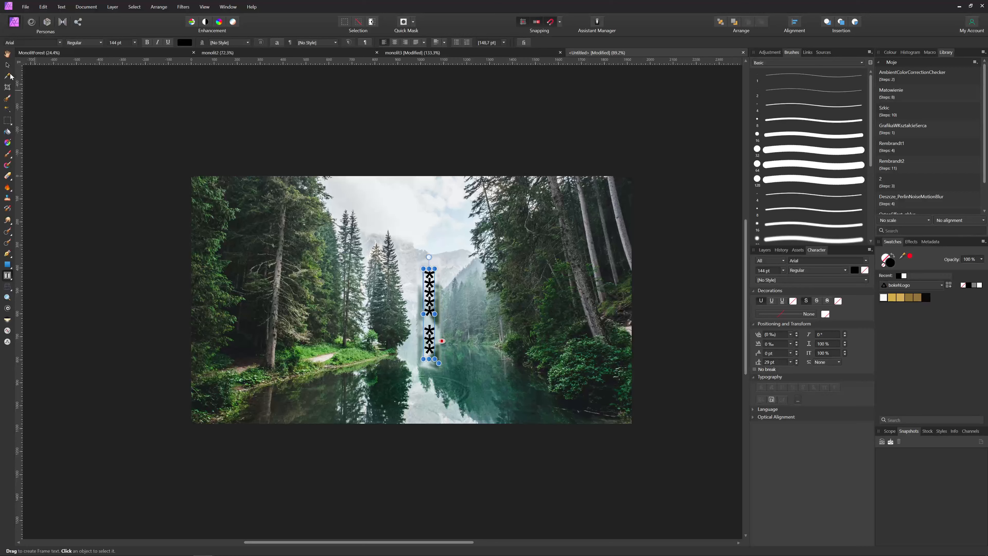
Reselect all the asterisk text and finalise it at 113 pt with 33 pt leading
key(Escape)
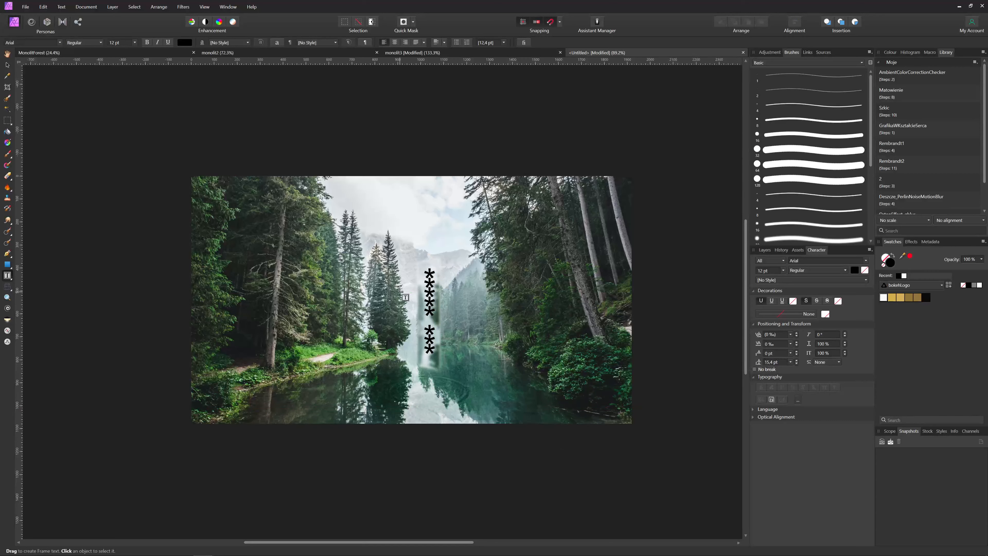
click(429, 274)
key(ctrl+a)
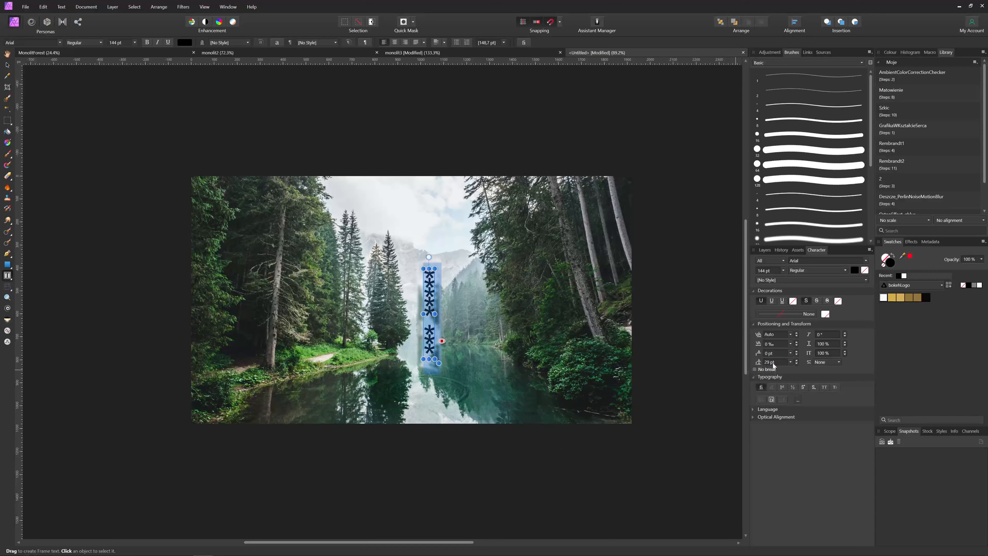
scroll(773, 363, up, 4)
scroll(772, 363, up, 1)
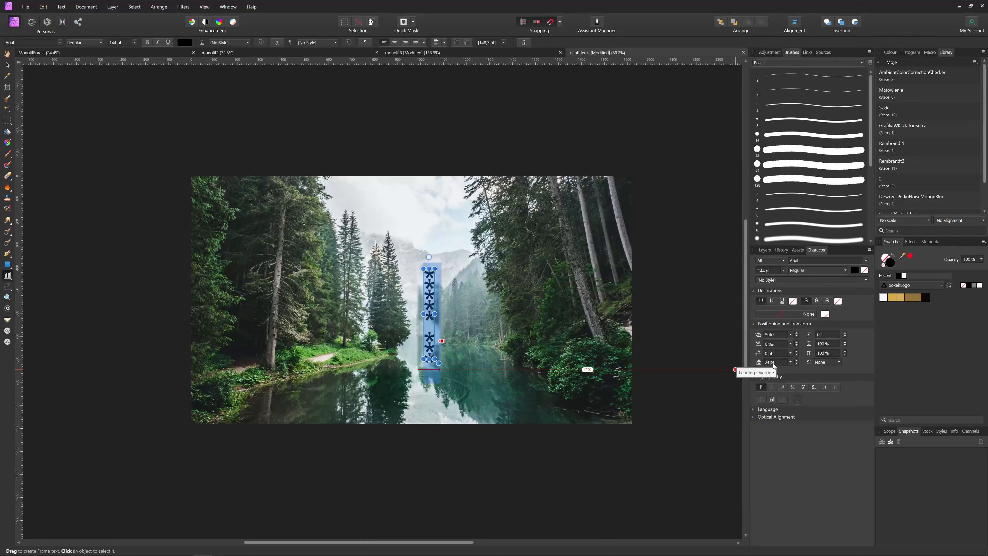
scroll(772, 364, down, 1)
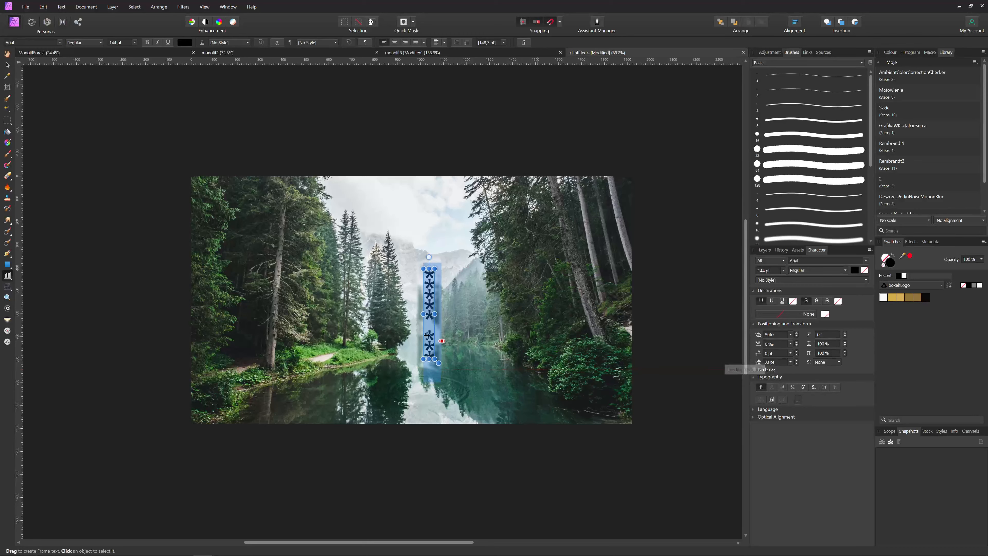
scroll(119, 43, down, 3)
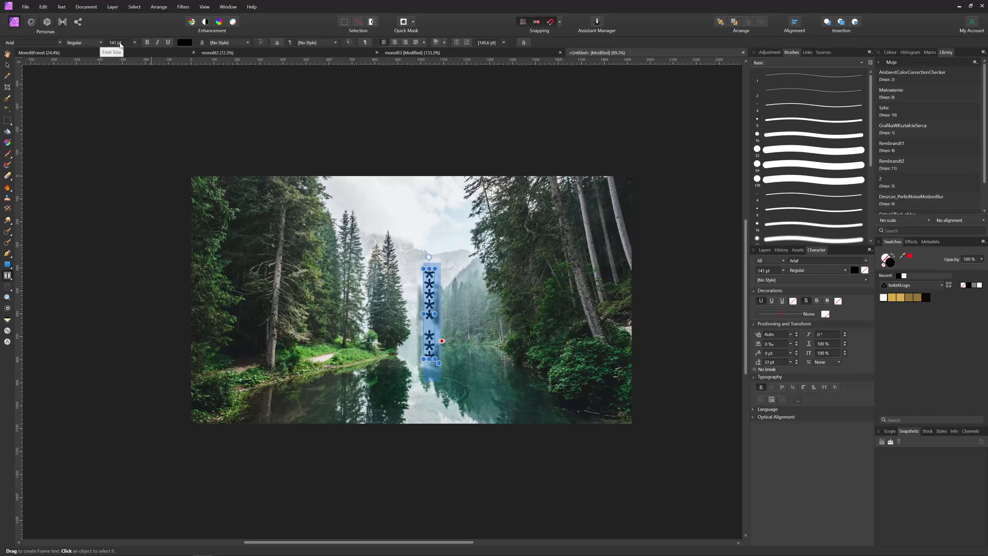
scroll(119, 43, down, 11)
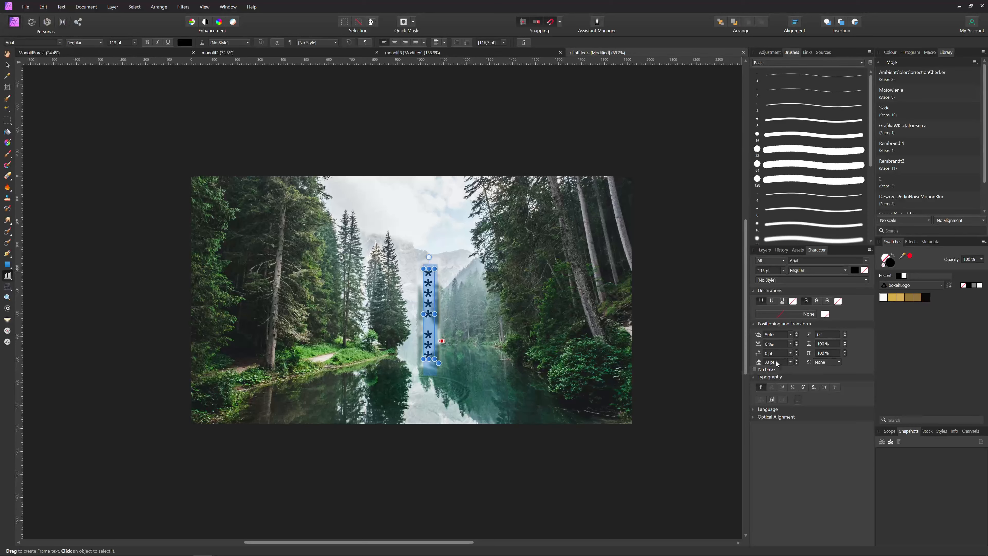
click(681, 385)
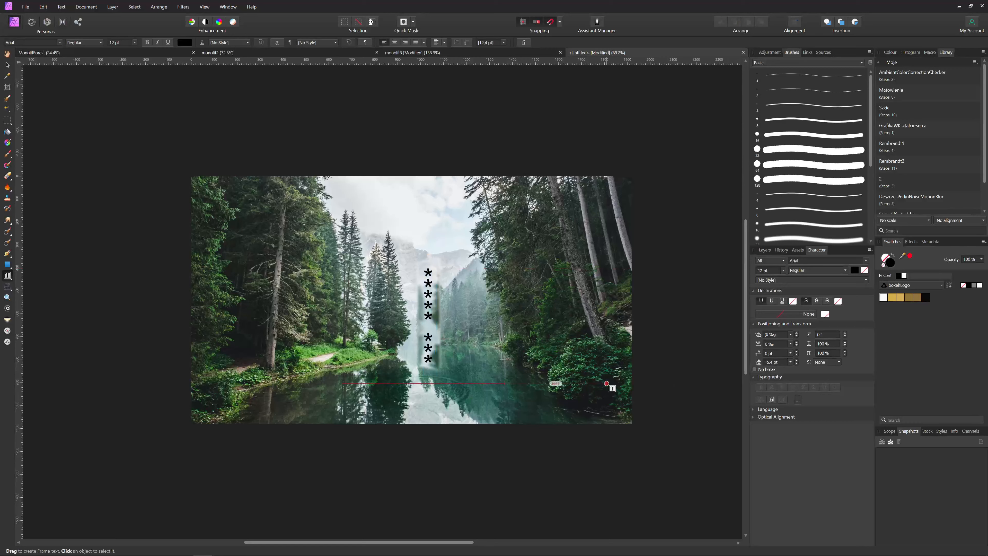
key(v)
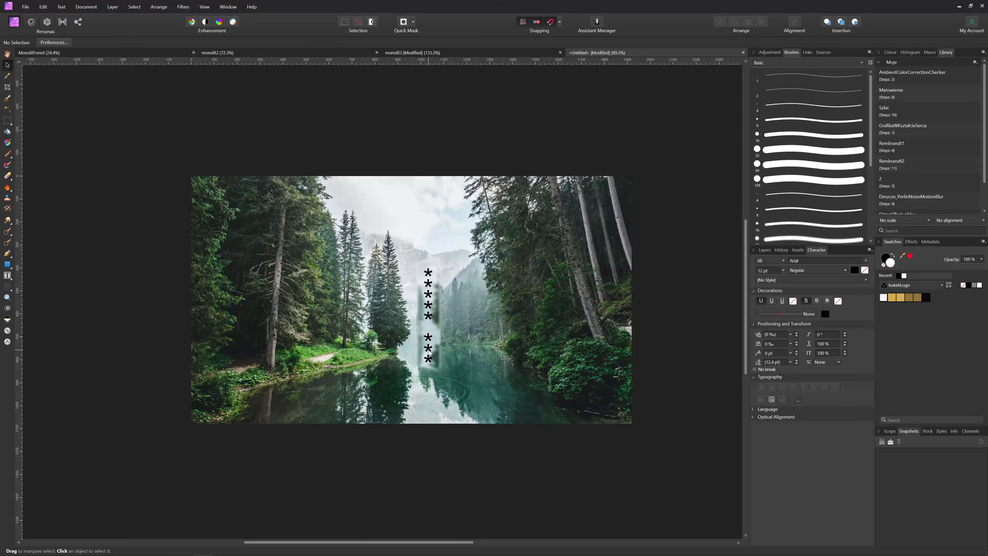
click(430, 352)
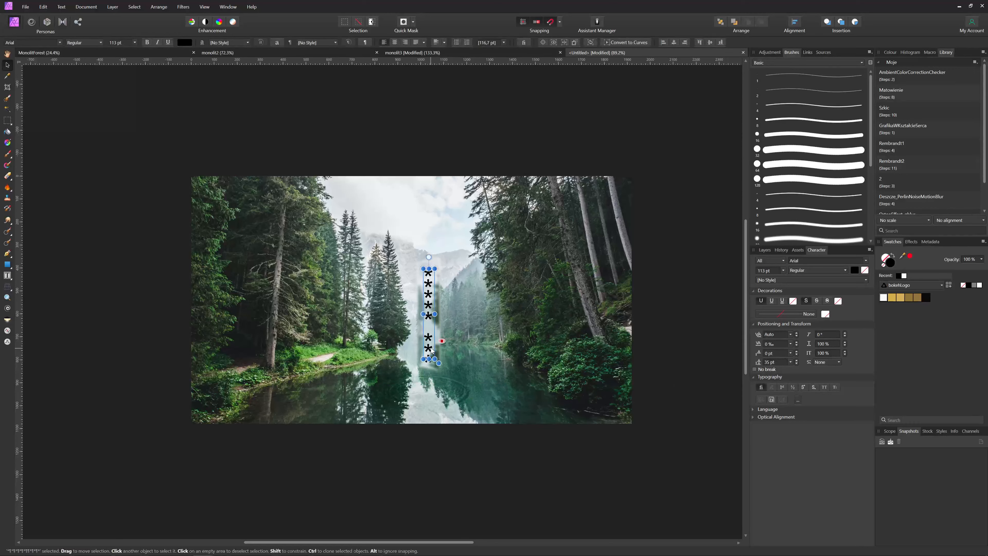
Select the asterisk text frame and move it slightly down on the monolith
click(433, 379)
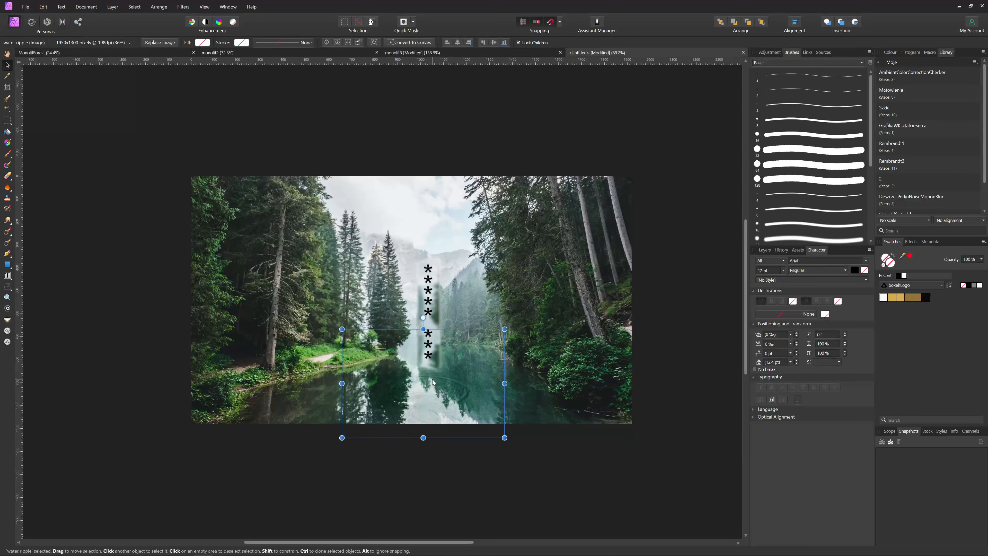
click(572, 473)
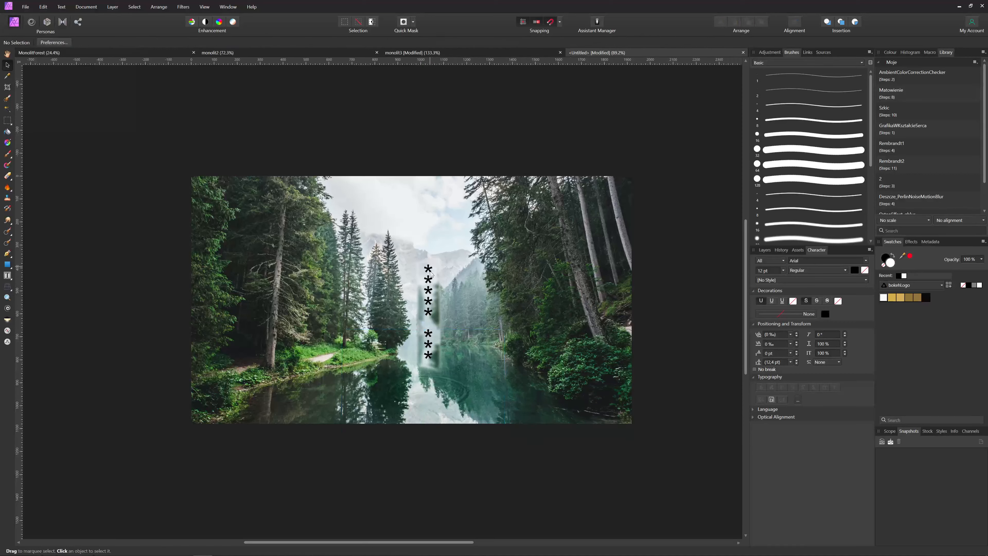
click(429, 287)
drag(429, 284, 430, 288)
Nudge the asterisk text back up, view the whole image, and select its text layer in Layers
click(518, 474)
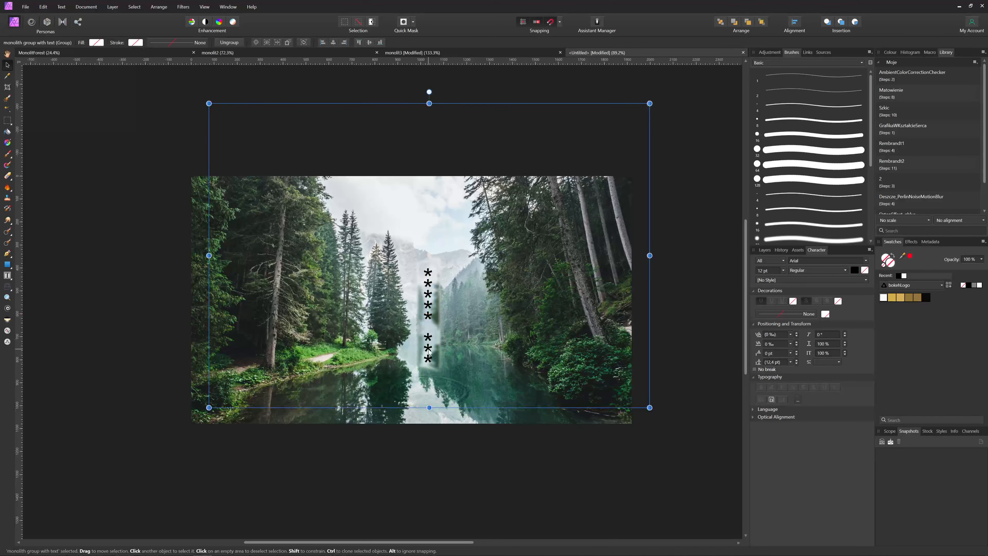
click(428, 296)
scroll(426, 323, up, 5)
drag(429, 268, 430, 262)
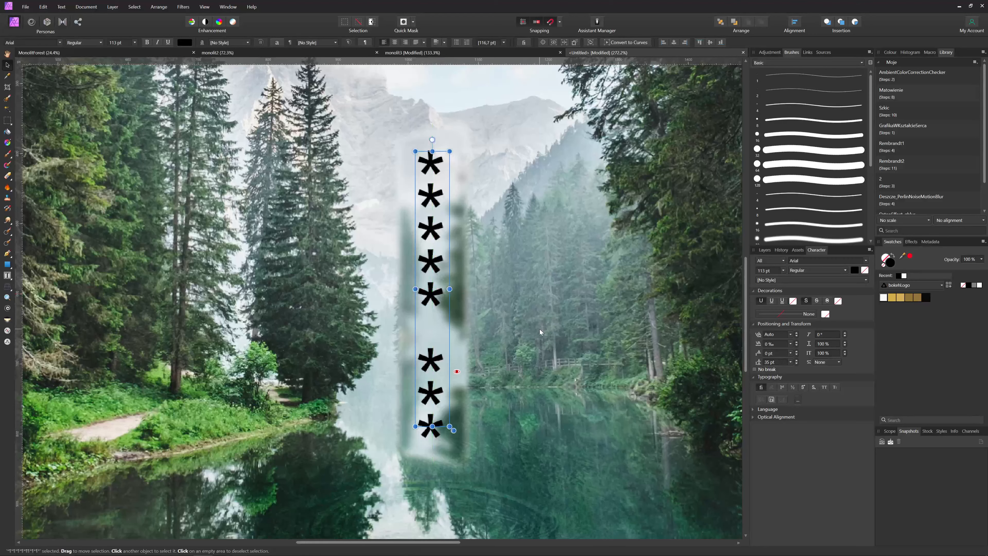
click(539, 329)
scroll(540, 330, down, 4)
drag(605, 331, 547, 349)
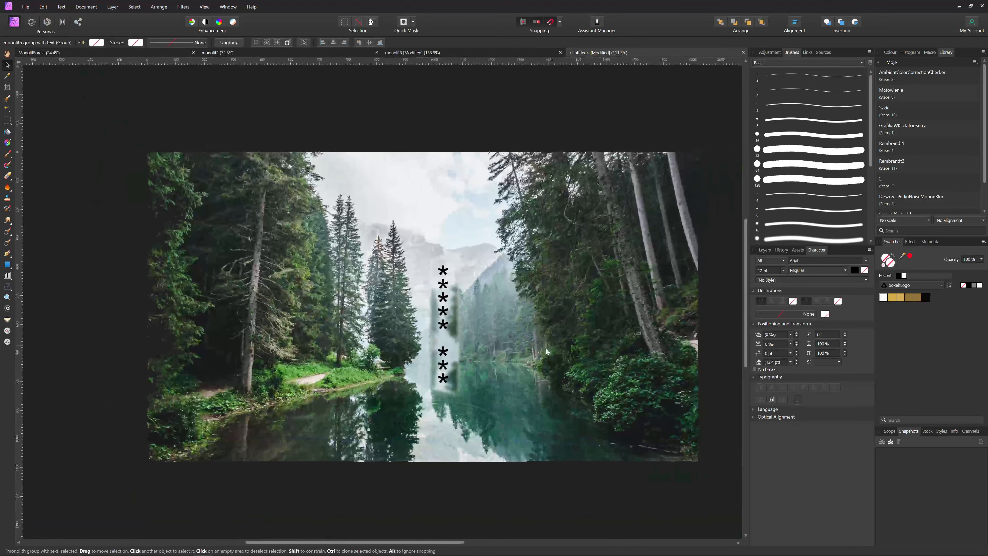
scroll(546, 350, down, 1)
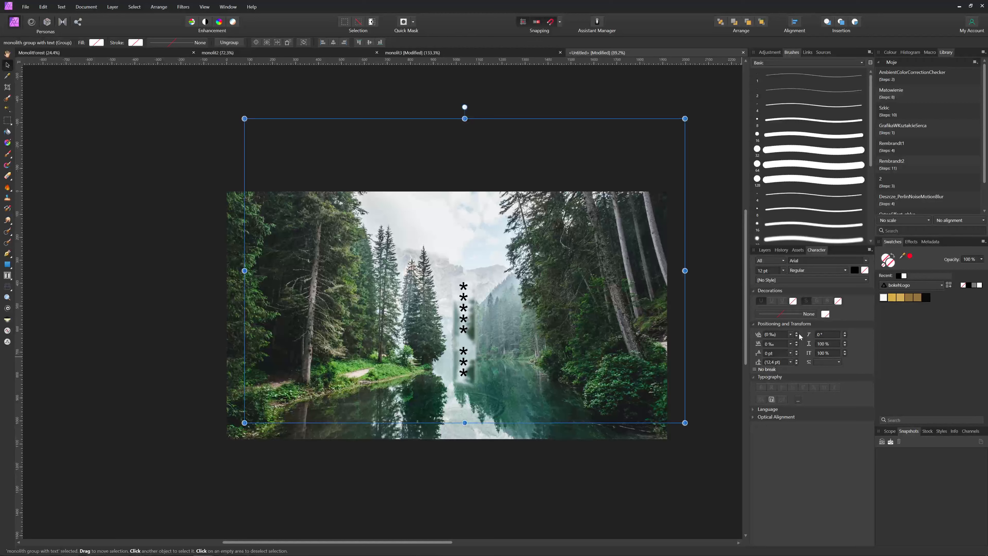
click(765, 250)
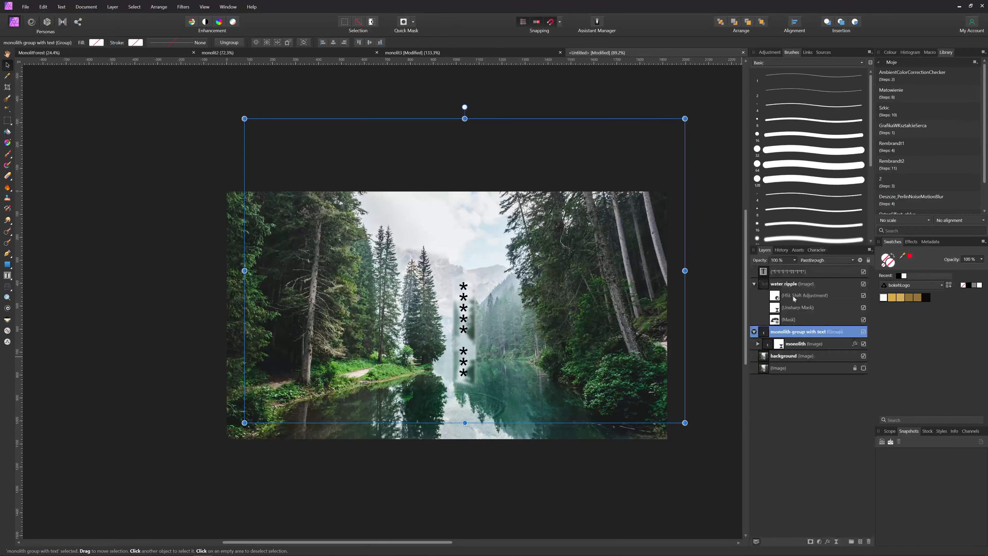
click(773, 275)
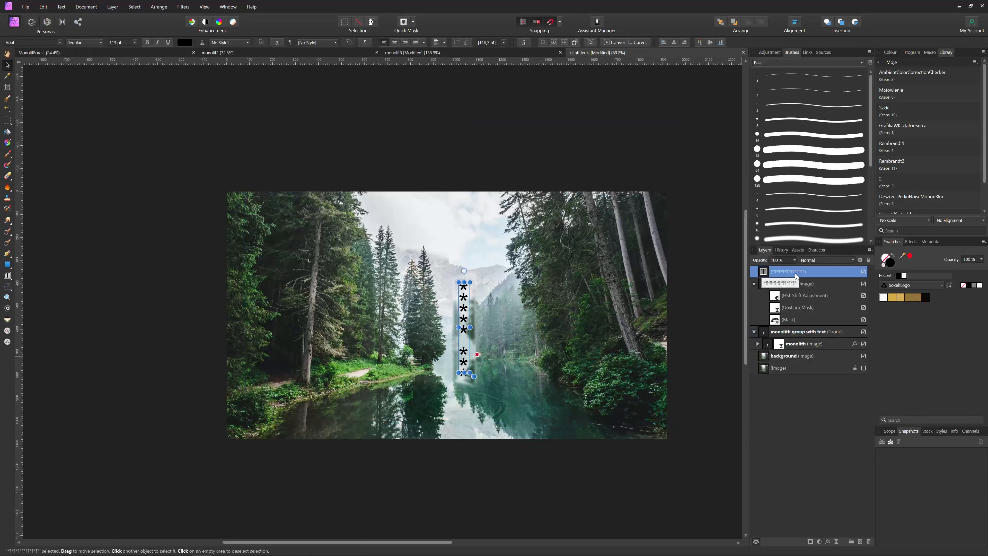
Give the asterisk text a bevel/emboss of about 12.8 px radius and a faint 3D effect of 13.6 px
click(828, 542)
click(652, 118)
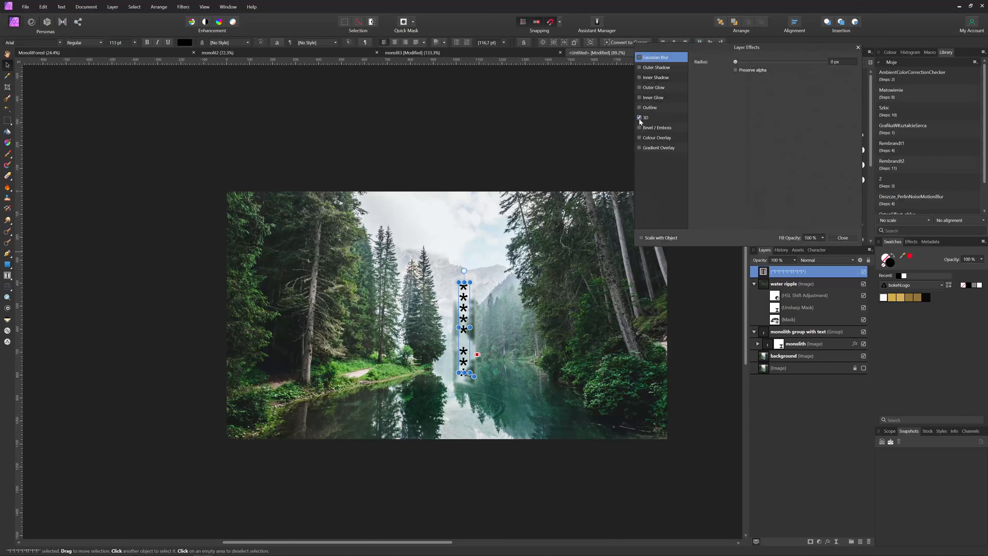
click(652, 118)
click(657, 128)
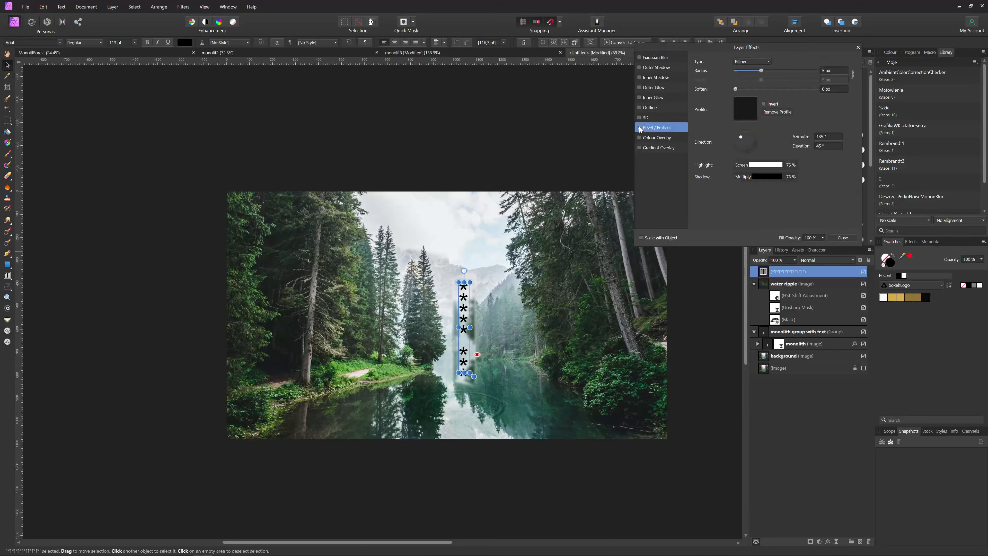
mouse_move(761, 71)
mouse_down()
mouse_move(775, 71)
mouse_move(767, 71)
mouse_up()
drag(744, 72, 764, 71)
click(667, 116)
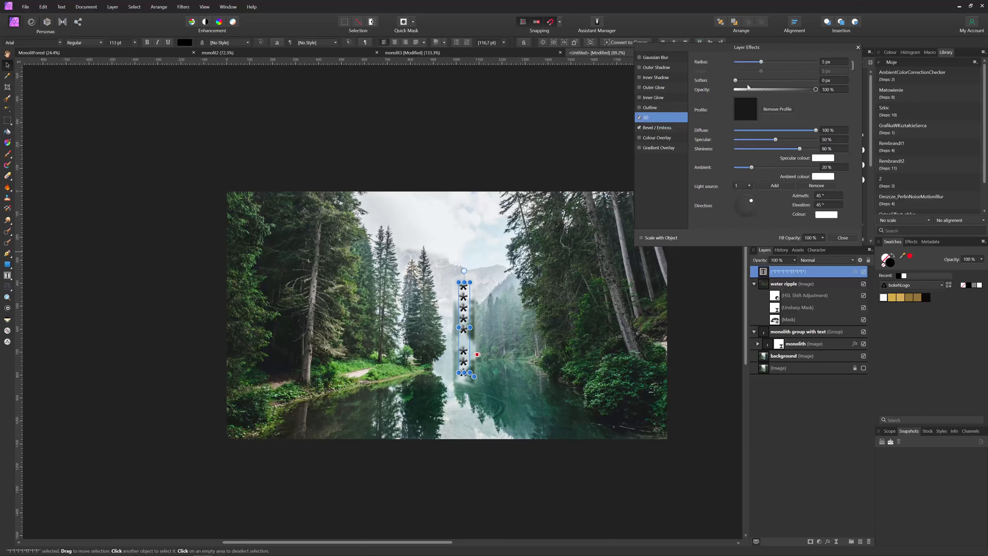
drag(762, 61, 773, 62)
drag(777, 90, 804, 90)
Lower the asterisk text layer's opacity to about 34%
click(794, 260)
drag(797, 269, 774, 271)
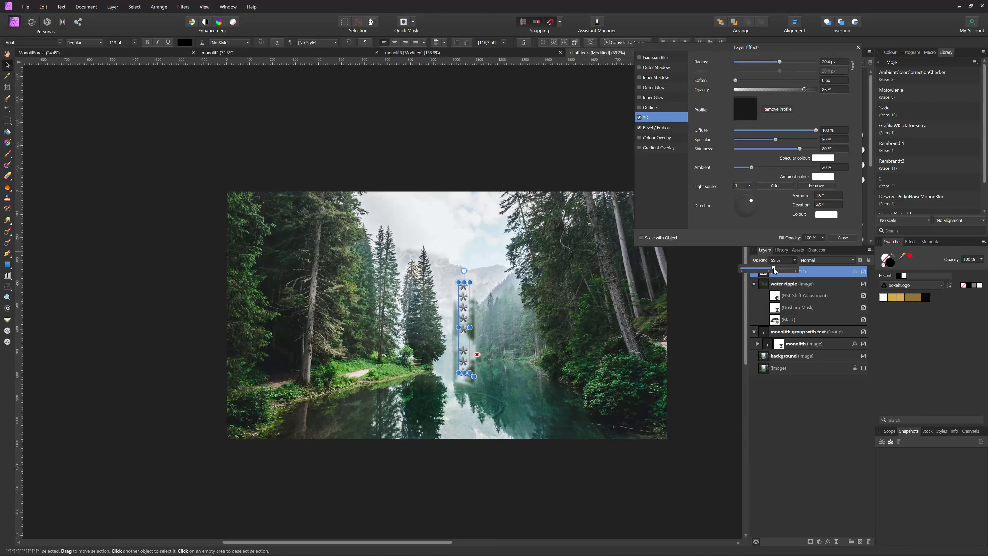
drag(774, 272, 769, 270)
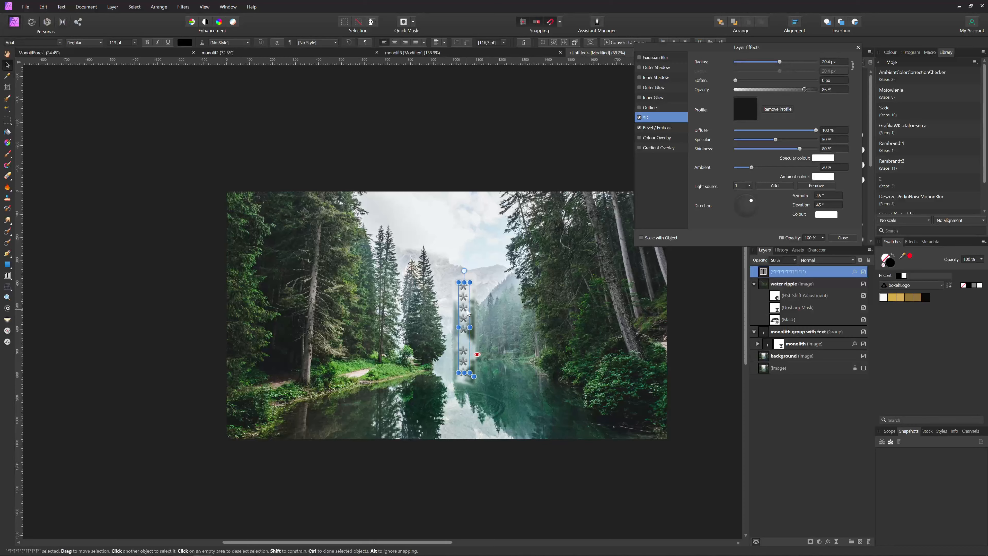
click(795, 259)
mouse_move(797, 270)
mouse_down()
mouse_move(772, 270)
mouse_move(784, 271)
mouse_up()
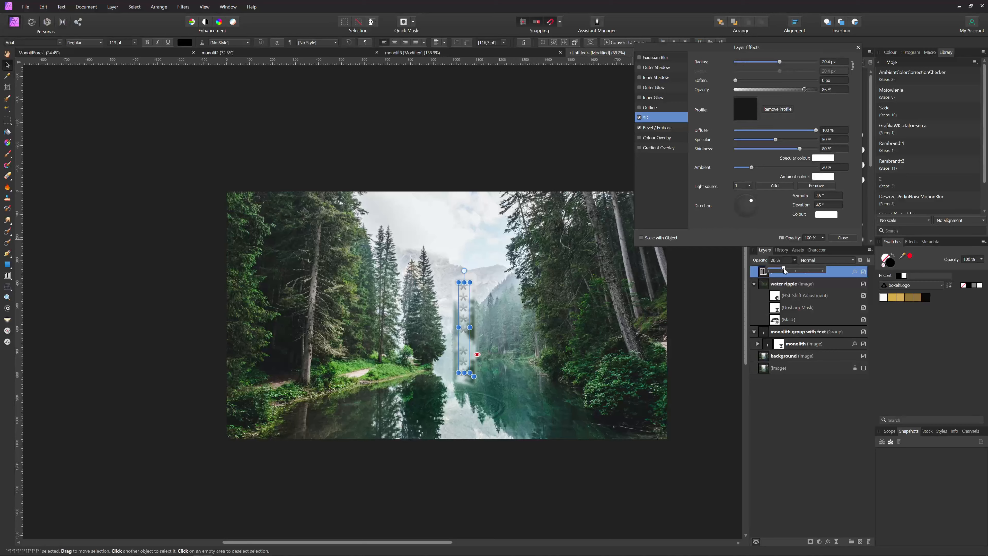
drag(785, 271, 787, 271)
click(568, 480)
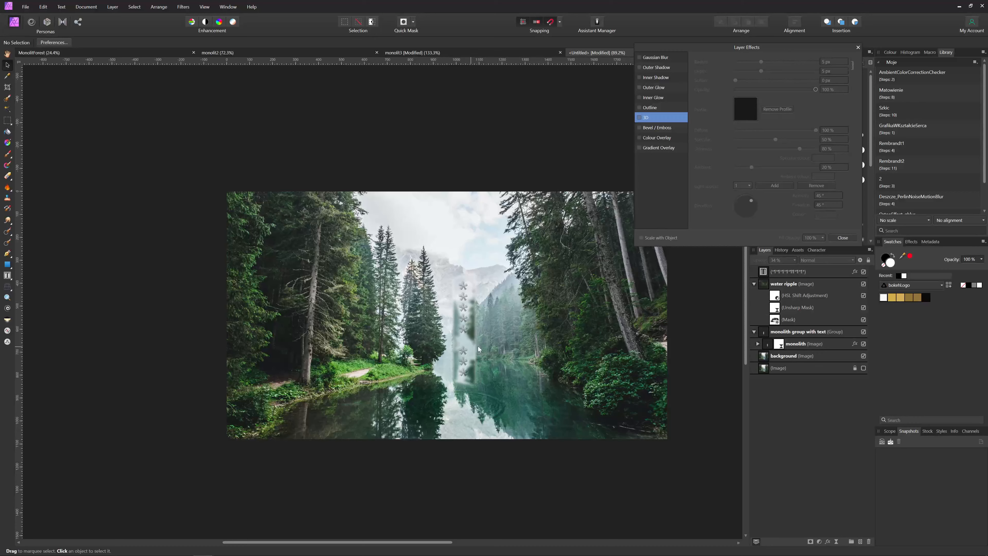
click(842, 238)
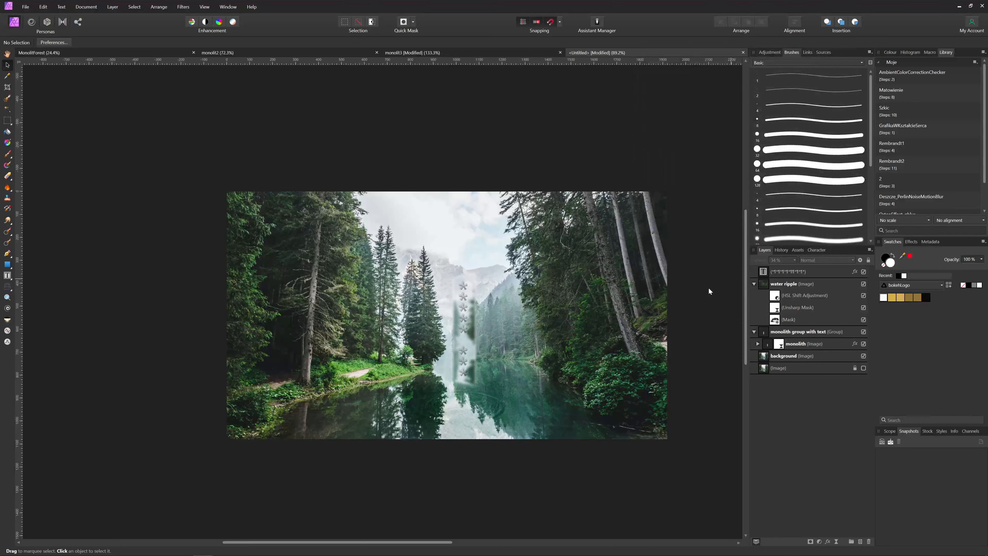
Move the asterisk text layer into 'monolith group with text' and duplicate that group with Ctrl+J
drag(767, 275, 763, 338)
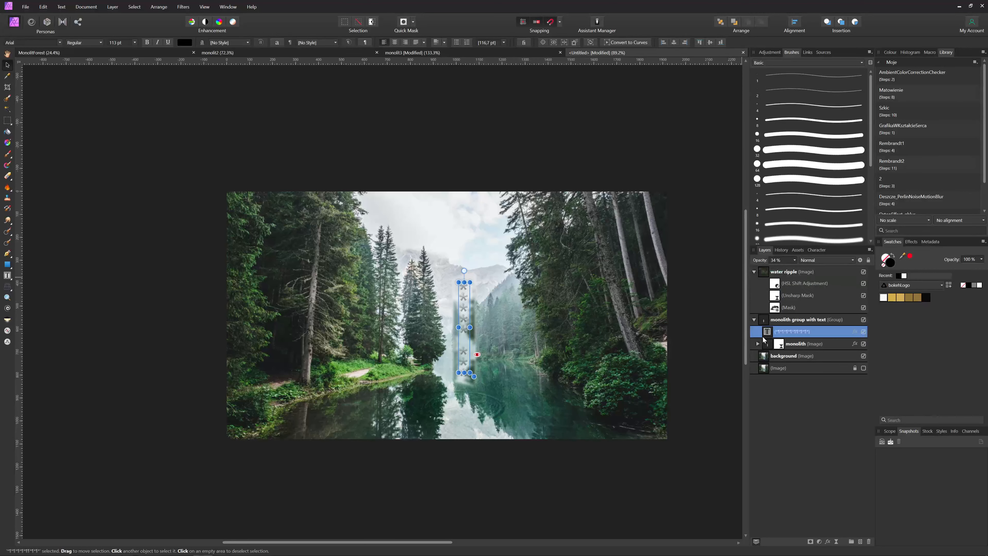
click(506, 478)
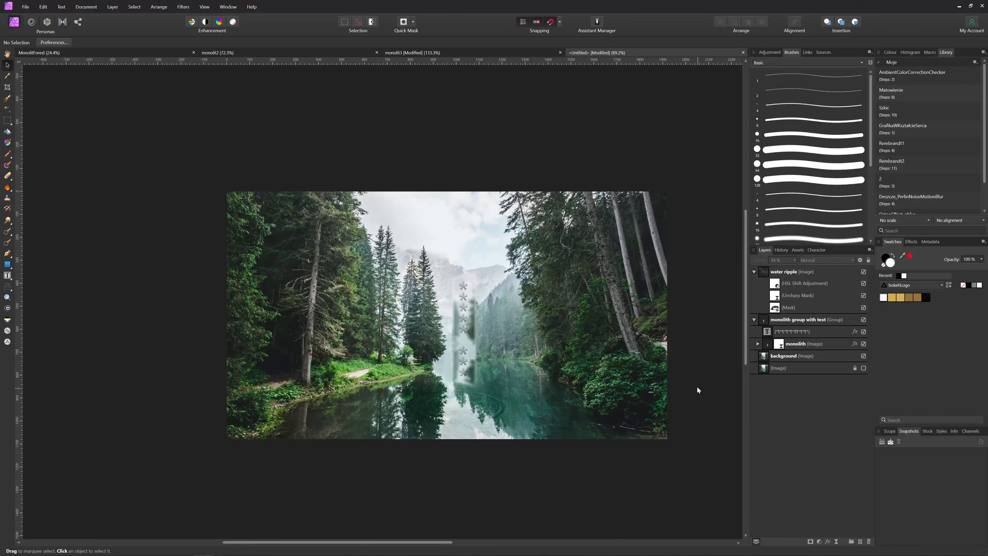
drag(698, 388, 694, 384)
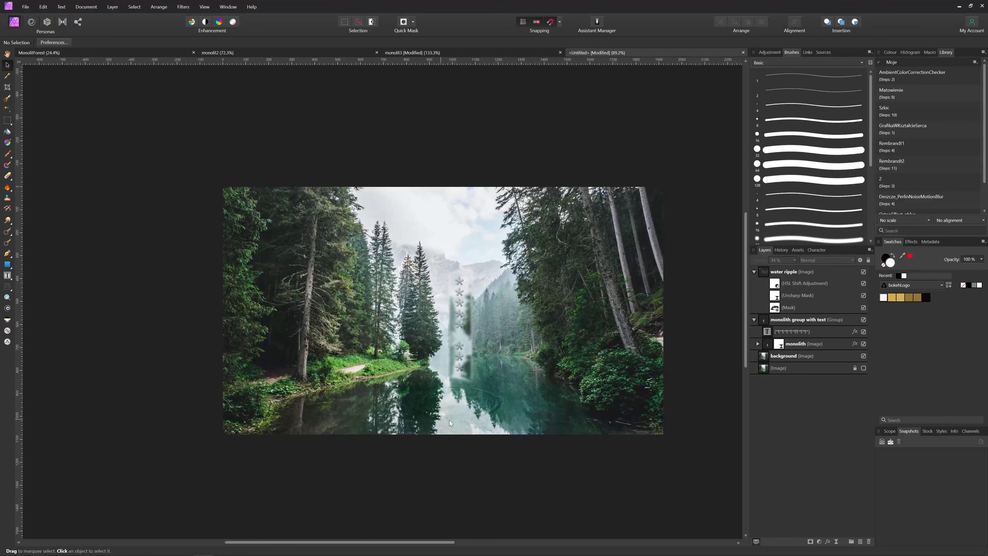
click(763, 322)
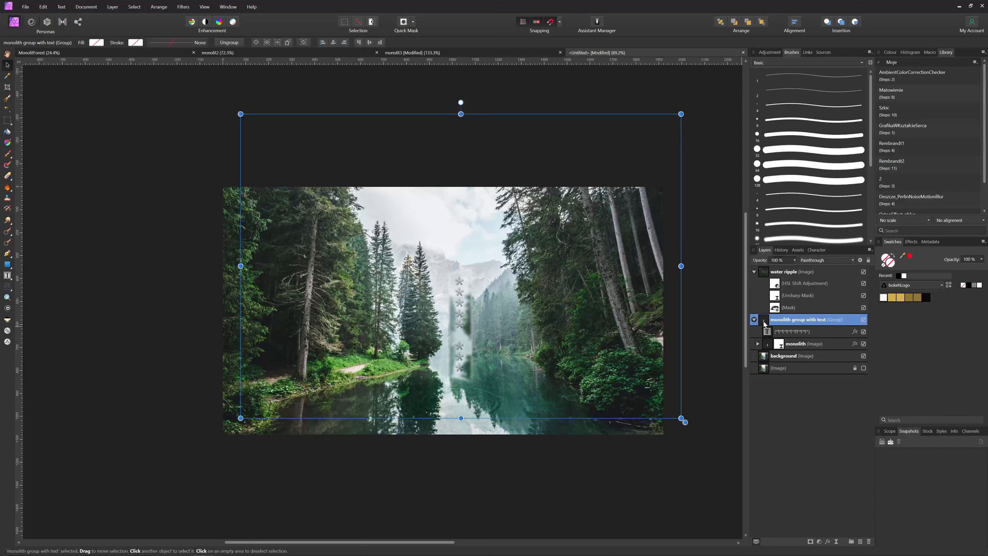
key(ctrl+j)
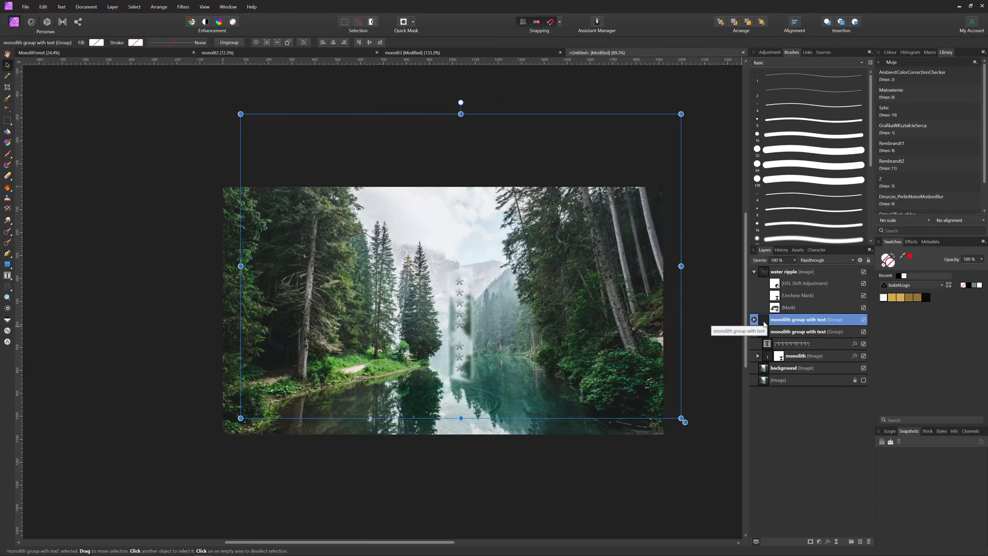
Rename the duplicated group 'monolith reflection' and rasterise it to a pixel layer
double_click(779, 322)
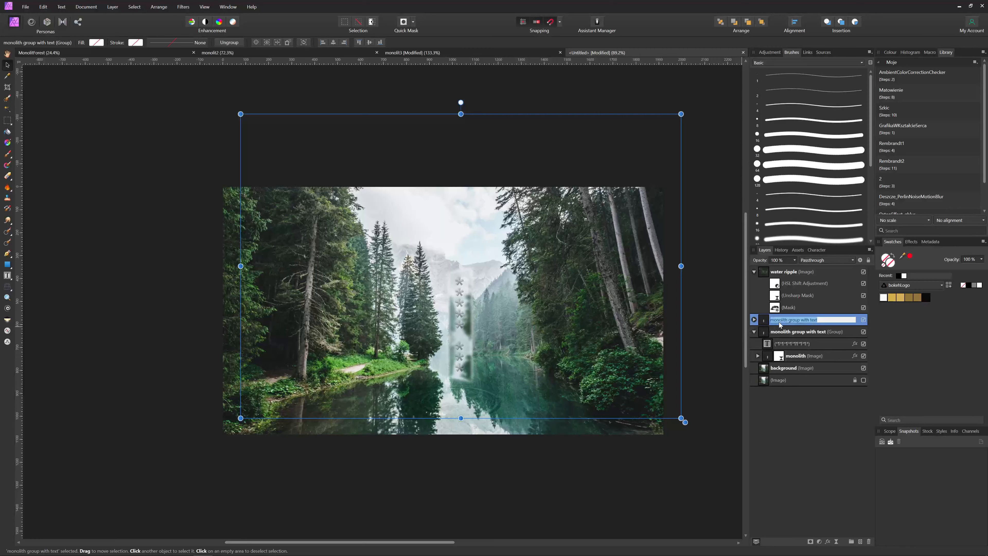
text(monolith reflec)
key(Return)
right_click(779, 325)
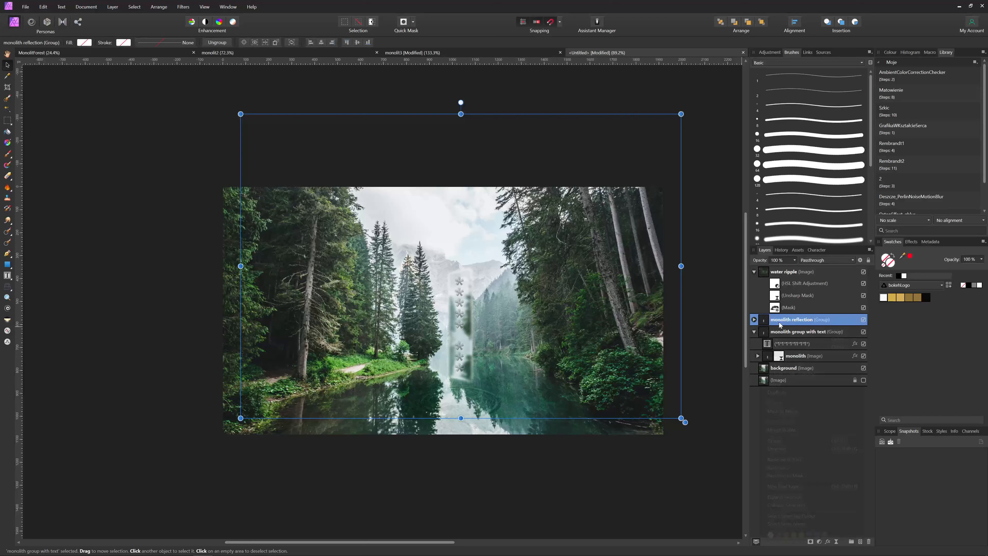
click(801, 460)
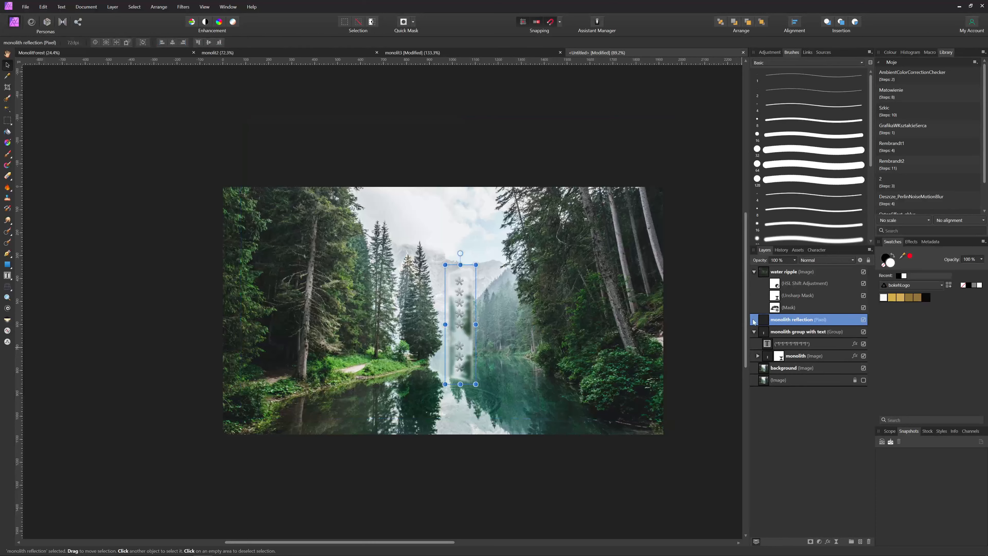
Flip the reflection vertically and drag it down below the monolith
right_click(354, 327)
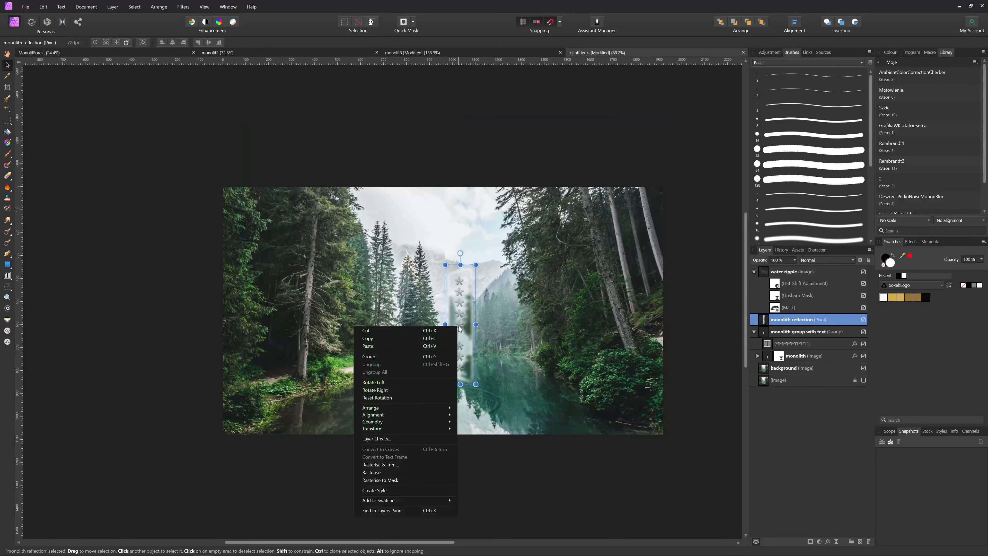
mouse_move(430, 428)
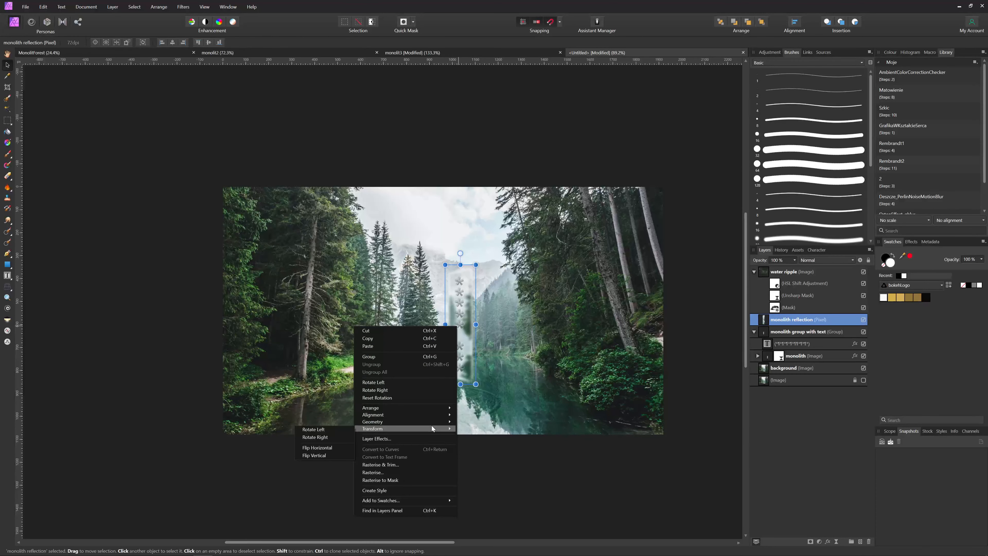
click(330, 455)
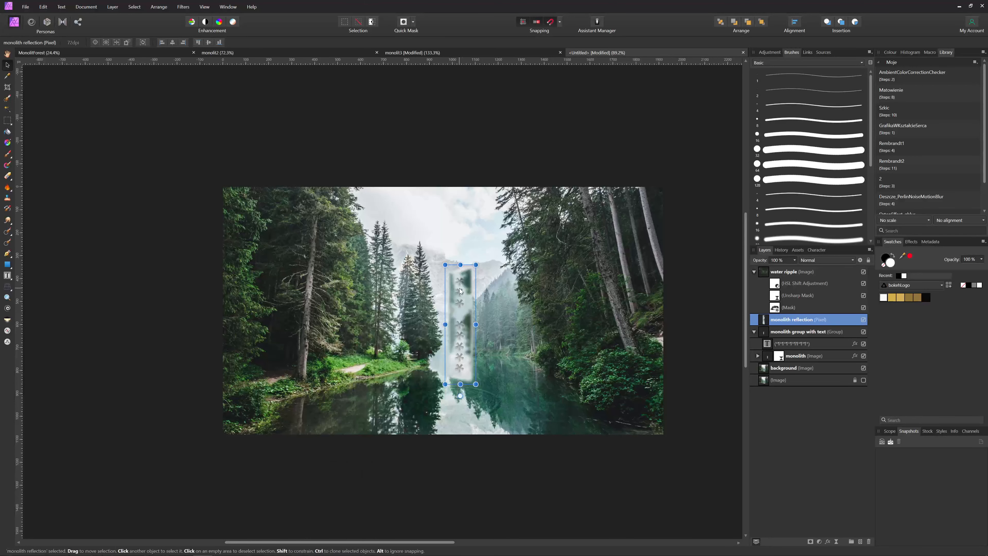
drag(460, 291, 459, 308)
drag(455, 362, 460, 405)
Mirror the reflection horizontally, settle it under the monolith, and shift the water ripple slightly right
right_click(459, 405)
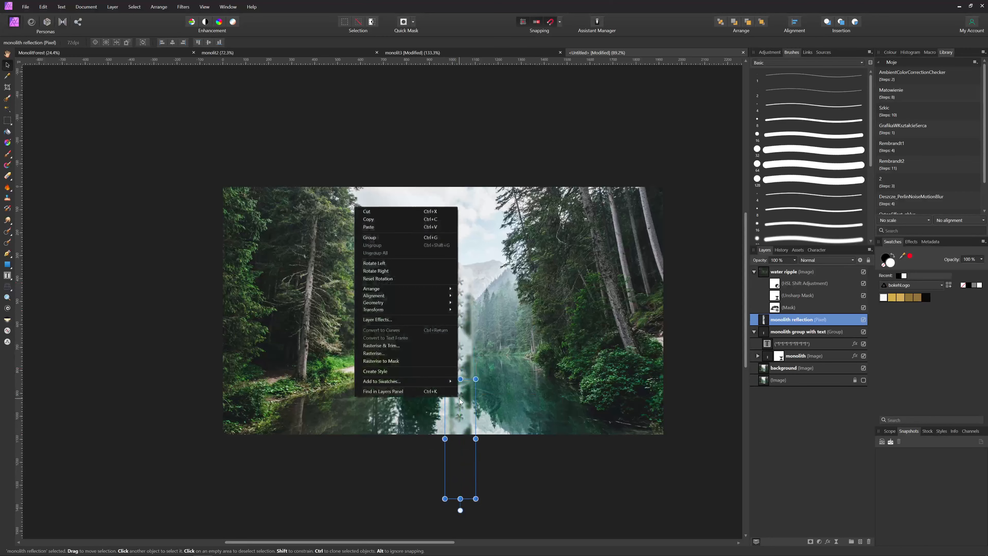
mouse_move(427, 310)
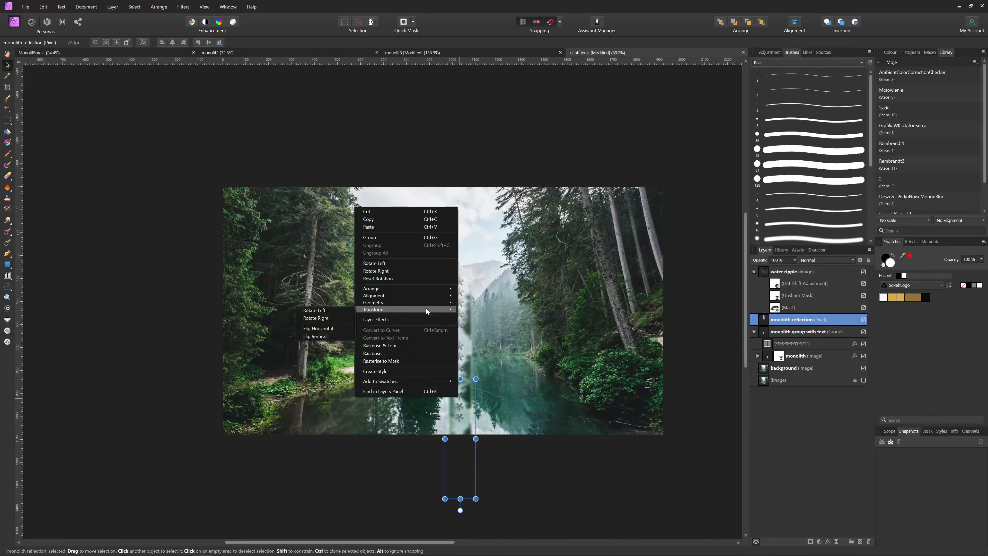
click(331, 330)
drag(458, 404, 459, 420)
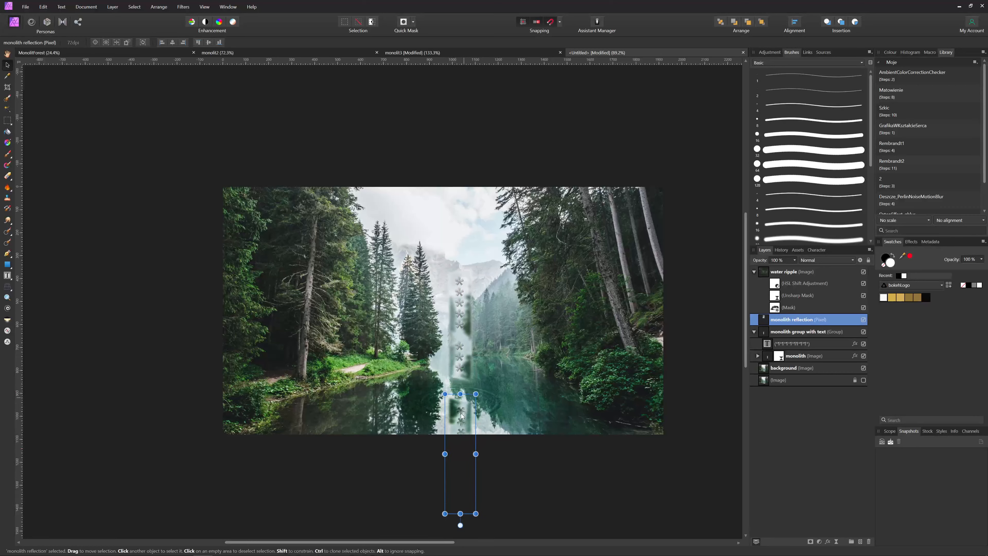
drag(461, 415, 460, 418)
click(537, 500)
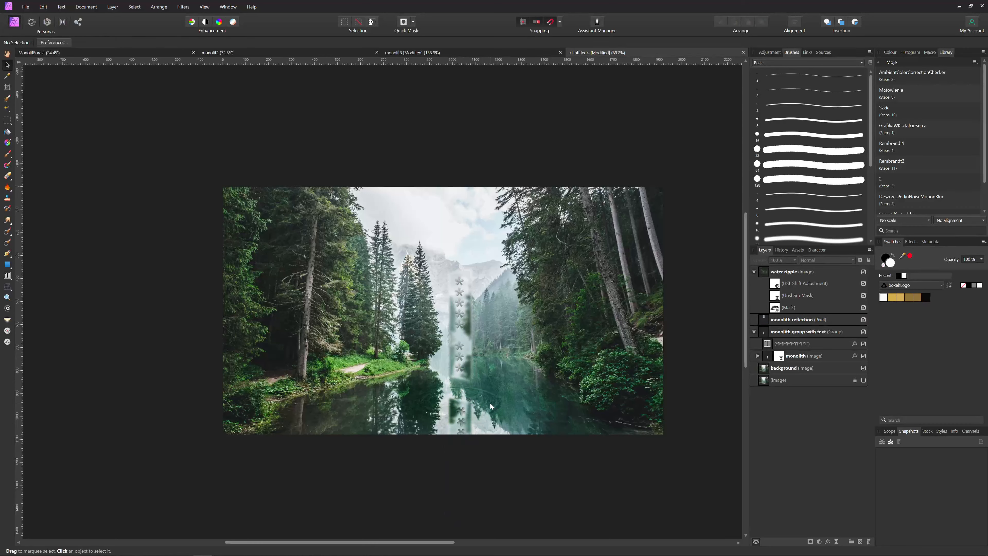
click(785, 271)
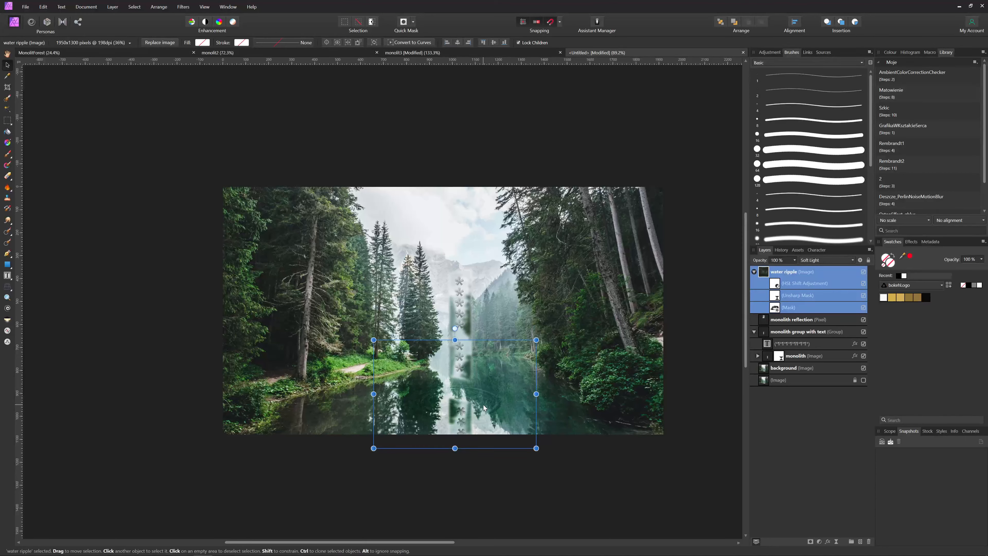
drag(484, 408, 481, 407)
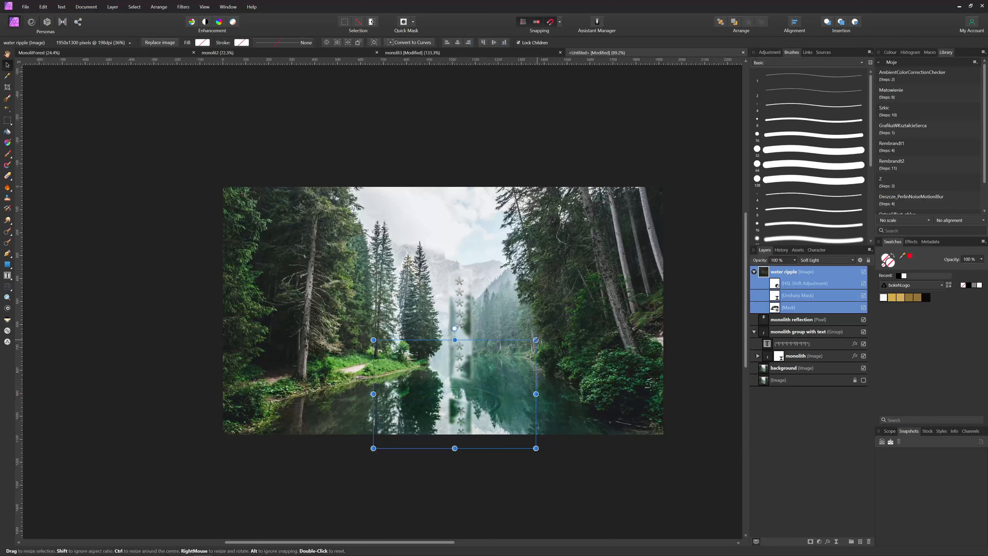
Enlarge the water ripple image and lower the monolith reflection's opacity to about 64%
drag(536, 340, 544, 337)
click(508, 474)
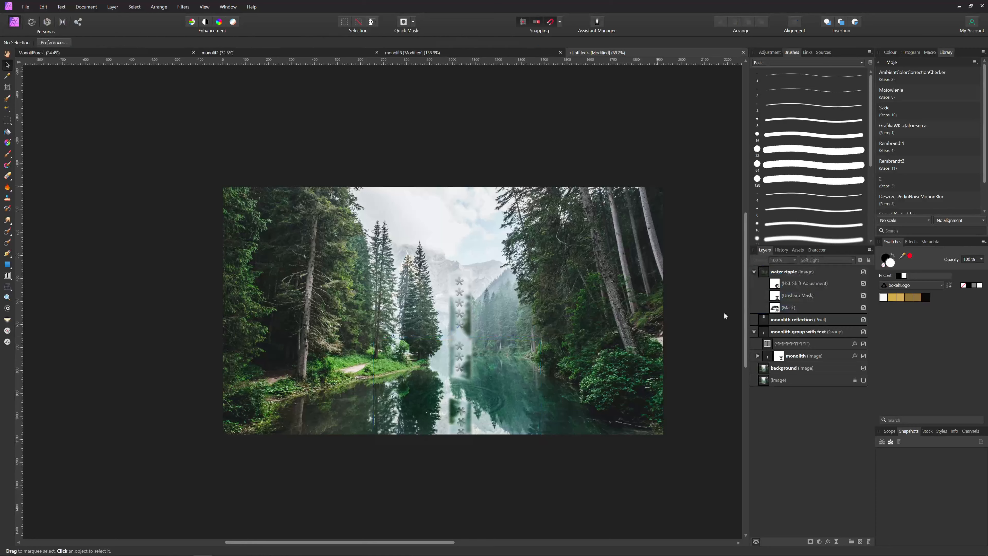
click(778, 324)
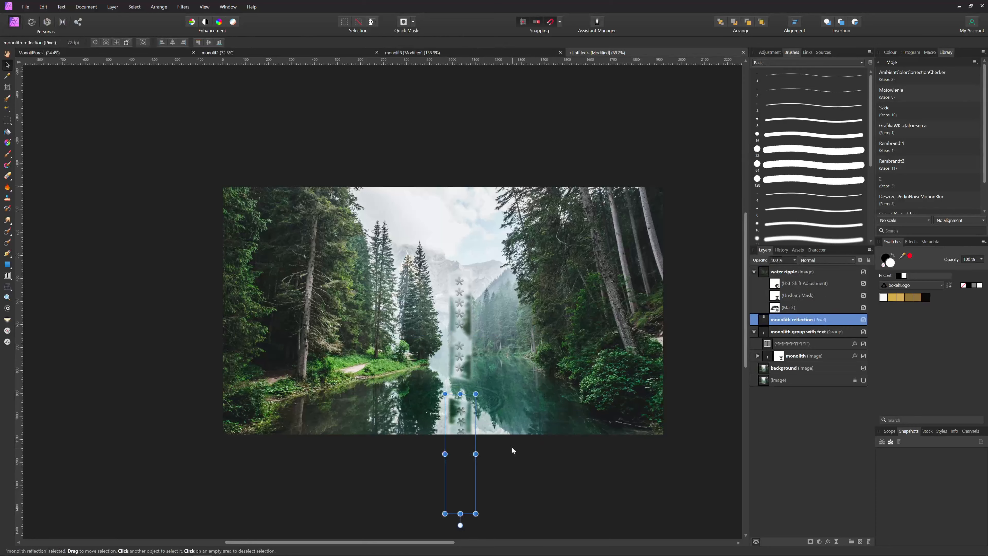
click(793, 260)
drag(796, 269, 781, 269)
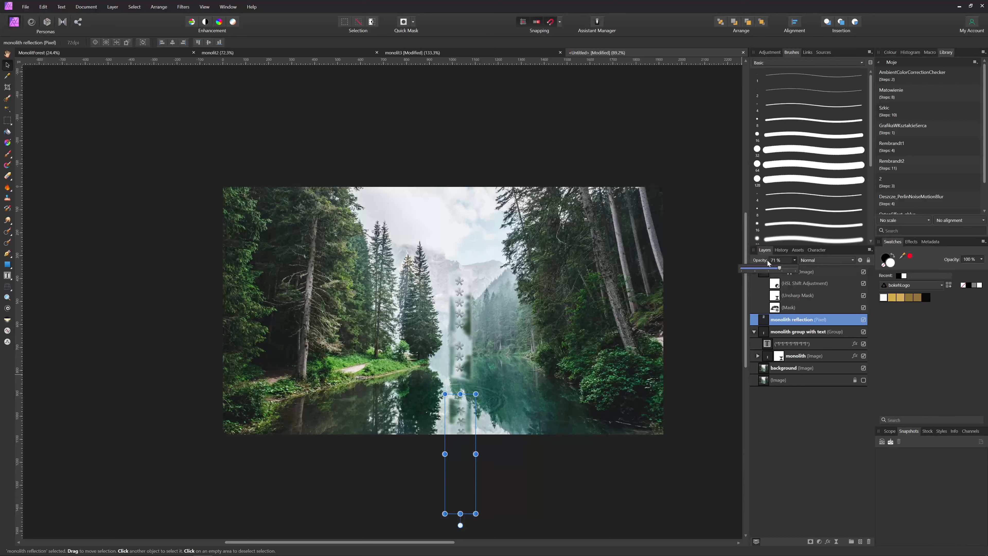
drag(780, 268, 776, 268)
Add an HSL Shift on the reflection from the water's teal hue: luminosity 32%, more saturation, negative hue shift
click(820, 542)
click(764, 367)
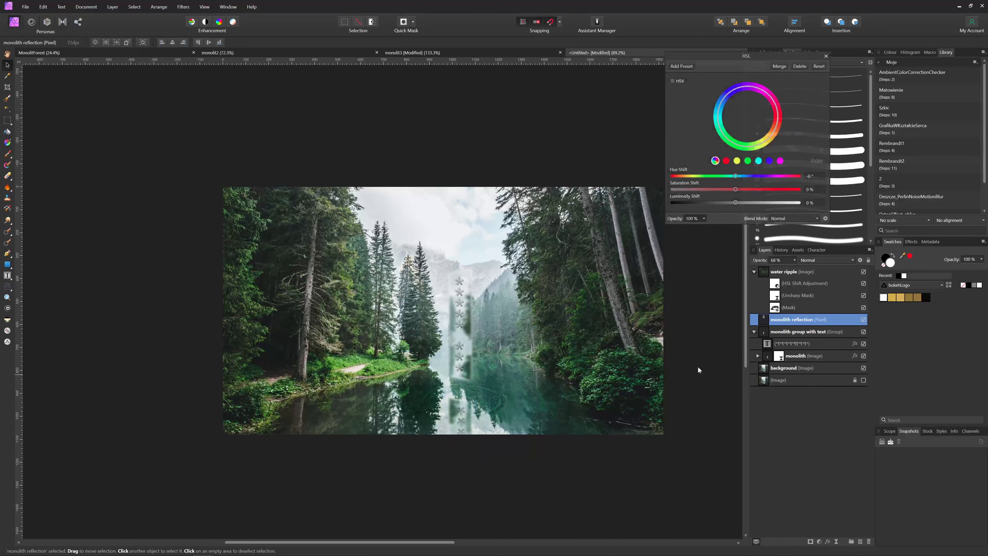
click(748, 161)
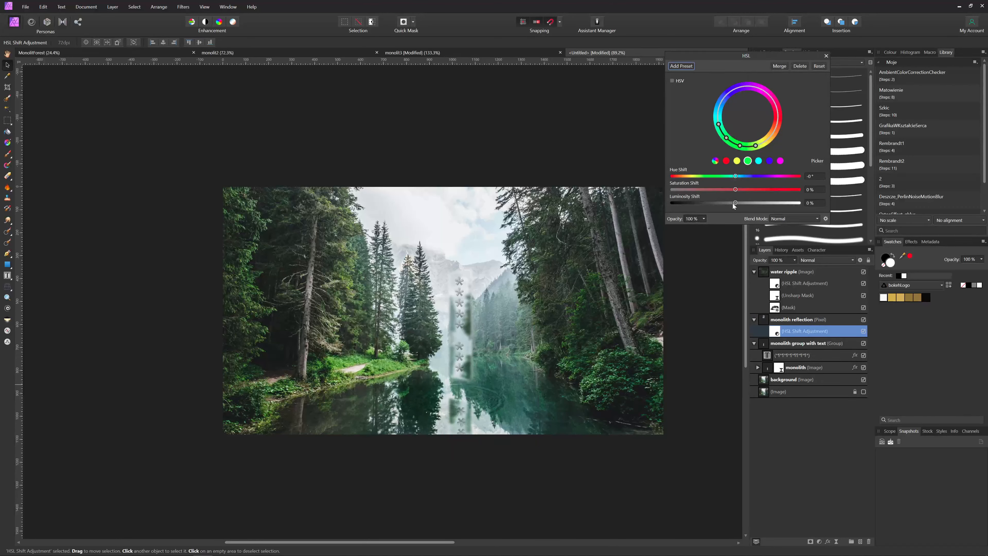
mouse_move(736, 203)
mouse_down()
mouse_move(720, 203)
mouse_move(801, 206)
mouse_move(735, 203)
mouse_up()
click(816, 160)
click(453, 411)
drag(738, 203, 756, 189)
mouse_move(736, 178)
mouse_down()
mouse_move(749, 178)
mouse_move(739, 178)
mouse_up()
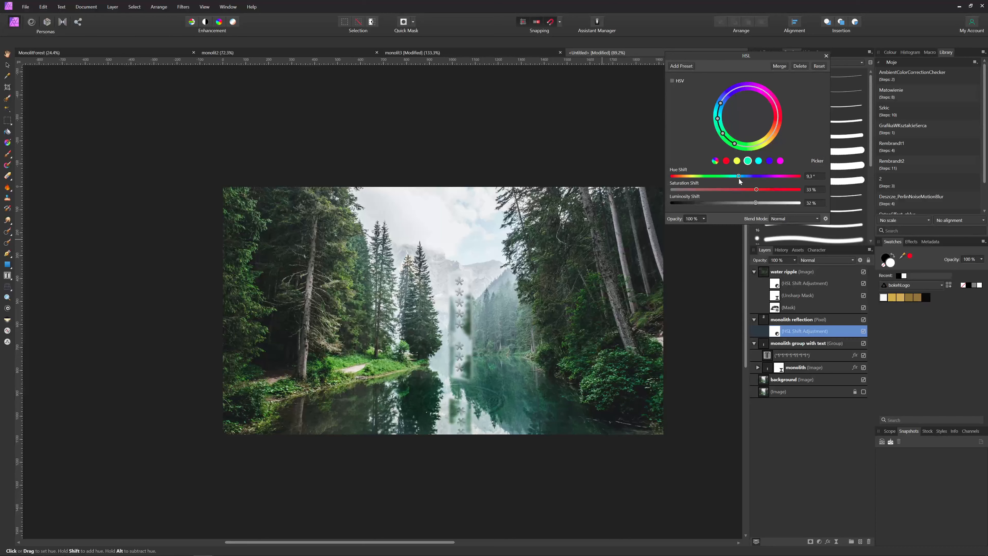
drag(739, 179, 728, 177)
click(827, 55)
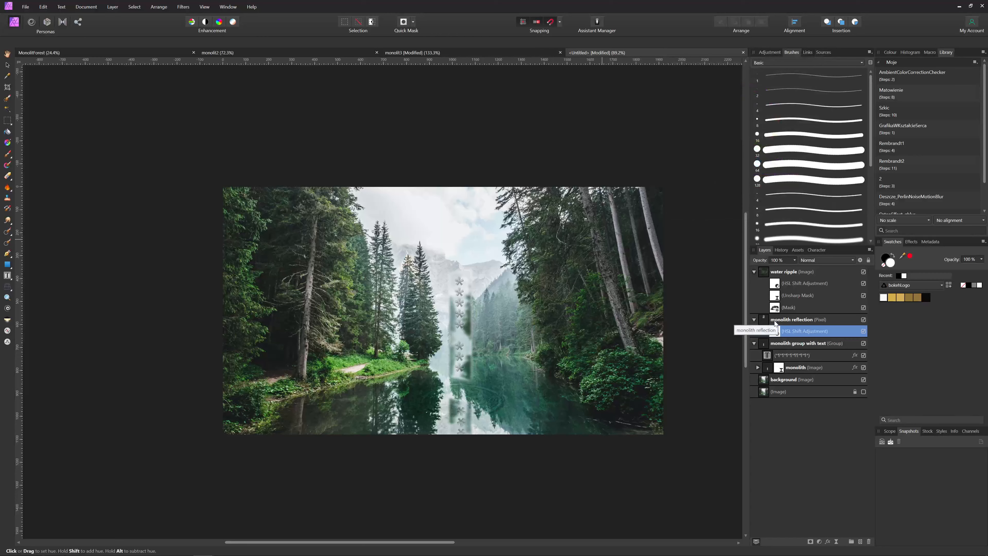
Lower the monolith reflection layer's opacity to 64% and bring up the Live Filters list
click(775, 322)
drag(802, 262, 794, 268)
click(788, 432)
click(836, 542)
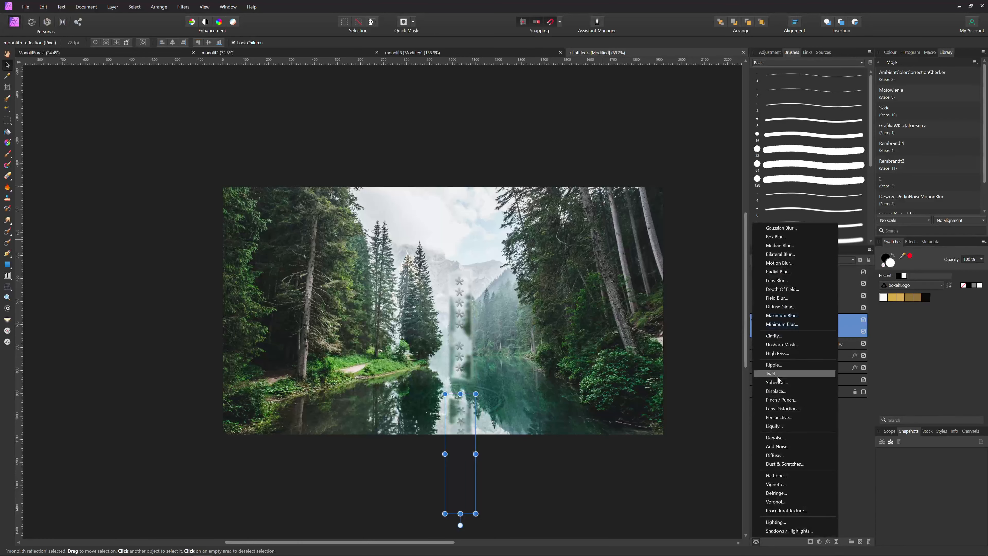
Apply a Ripple live filter to the monolith reflection at about 40.7 intensity, then deselect
click(773, 365)
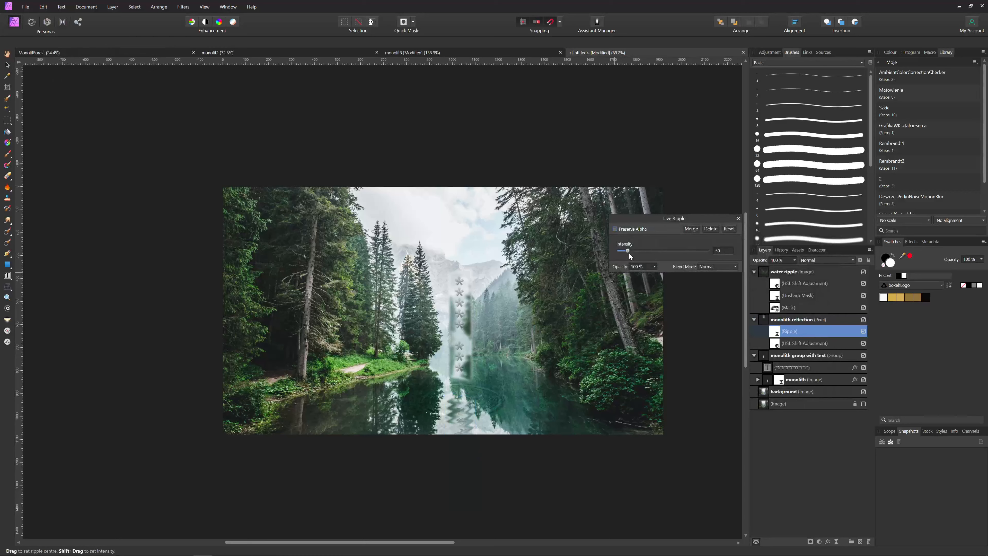
scroll(719, 252, down, 18)
scroll(719, 252, down, 20)
scroll(718, 252, down, 4)
scroll(718, 251, up, 3)
scroll(718, 252, up, 2)
scroll(718, 252, up, 4)
scroll(718, 251, up, 7)
click(677, 251)
drag(677, 253, 626, 255)
click(738, 219)
click(767, 320)
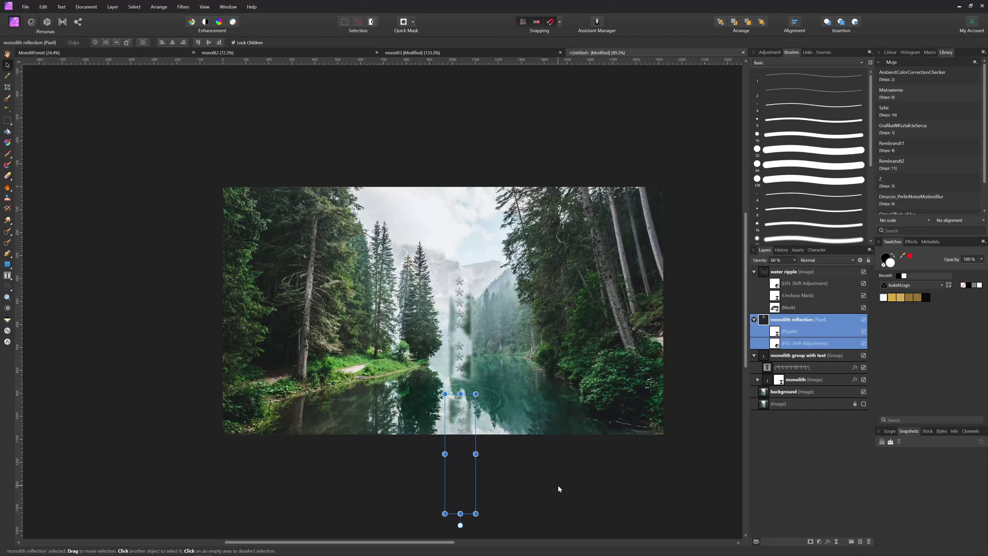
click(626, 496)
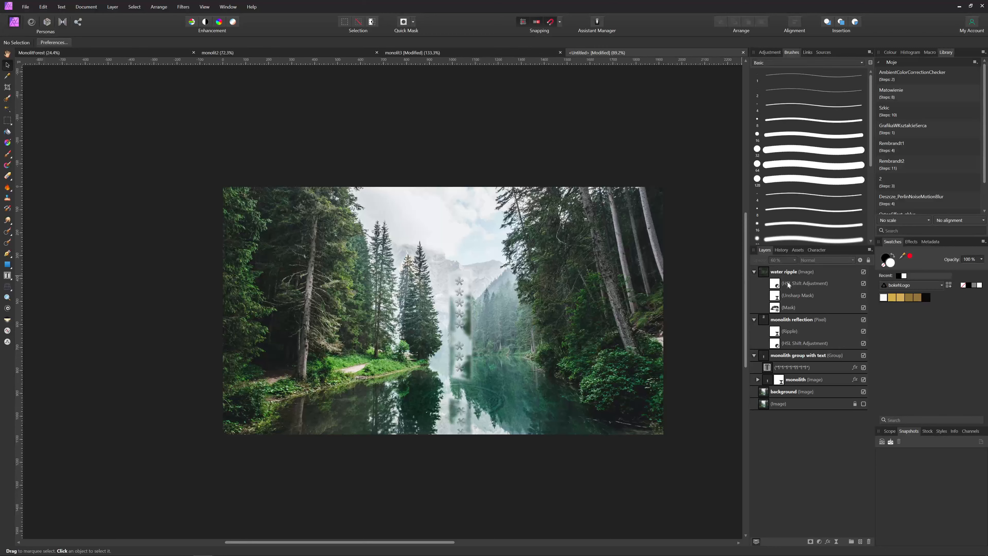
Select the reflection layer and shrink the Paint Brush, undoing a trial dark stroke
click(788, 322)
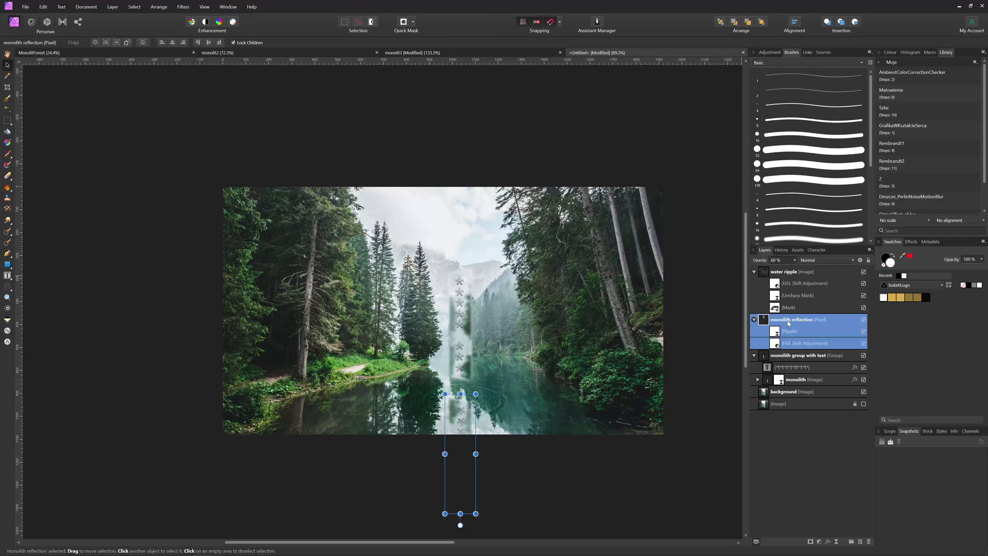
click(7, 155)
key(bracketleft)
key(bracketleft)
key(bracketleft)
key(bracketleft)
key(bracketleft)
key(bracketleft)
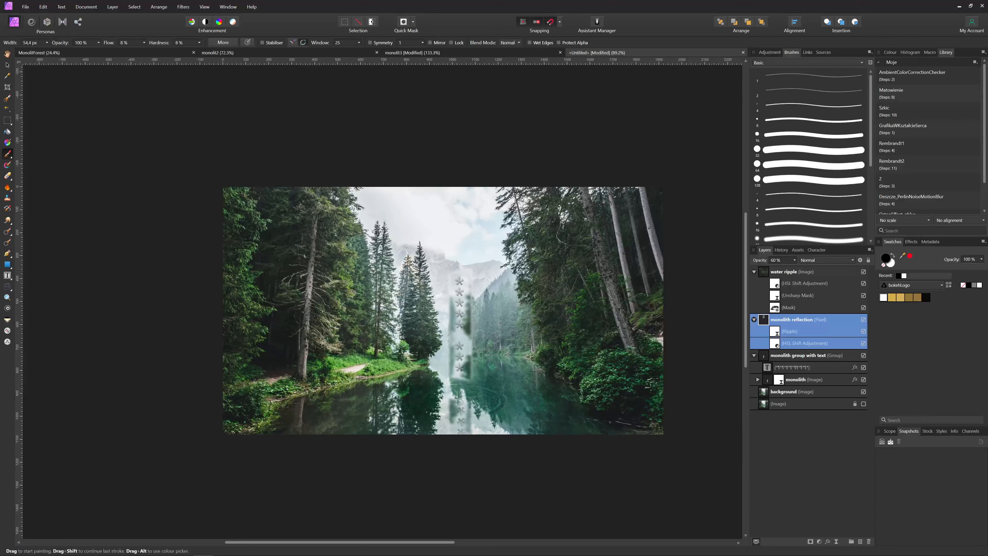
scroll(469, 412, up, 6)
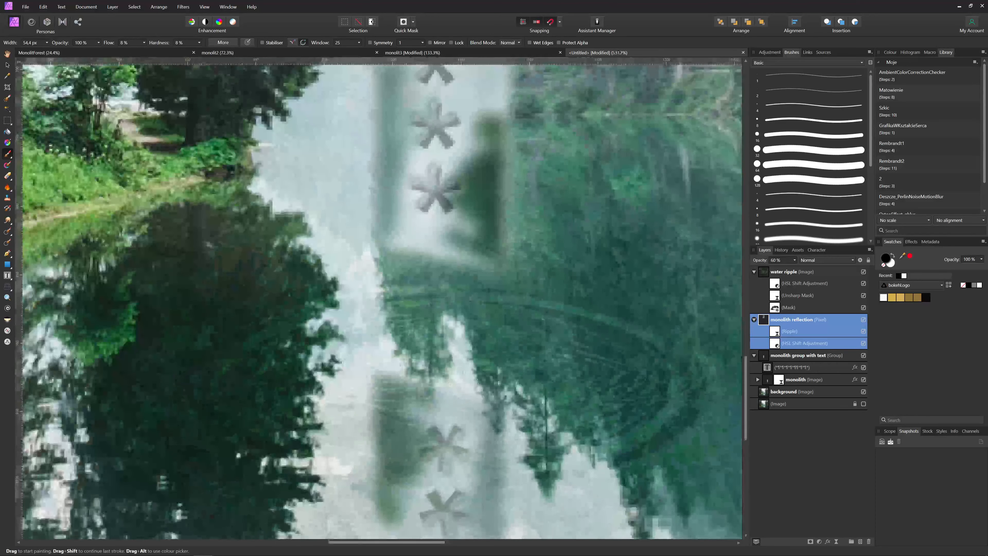
key(bracketleft)
key(bracketleft)
key(bracketleft)
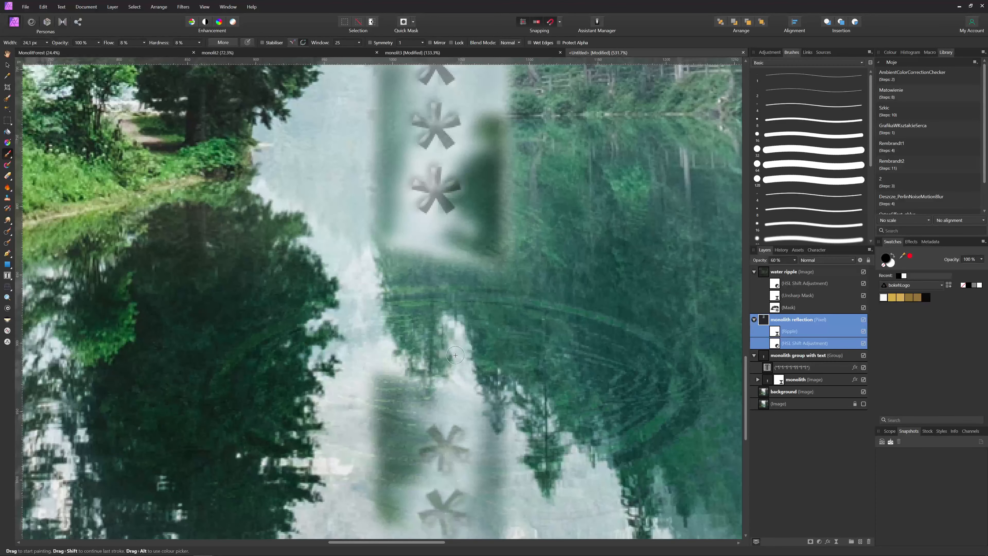
mouse_move(387, 369)
mouse_down()
mouse_move(461, 329)
mouse_move(407, 350)
mouse_move(460, 347)
mouse_up()
key(ctrl+z)
Switch to white and paint faint strokes brightening the water around the reflection
click(891, 264)
mouse_move(376, 383)
mouse_down()
mouse_move(488, 304)
mouse_move(391, 366)
mouse_move(482, 292)
mouse_move(520, 406)
mouse_move(481, 313)
mouse_move(505, 382)
mouse_move(479, 327)
mouse_move(499, 396)
mouse_move(479, 303)
mouse_up()
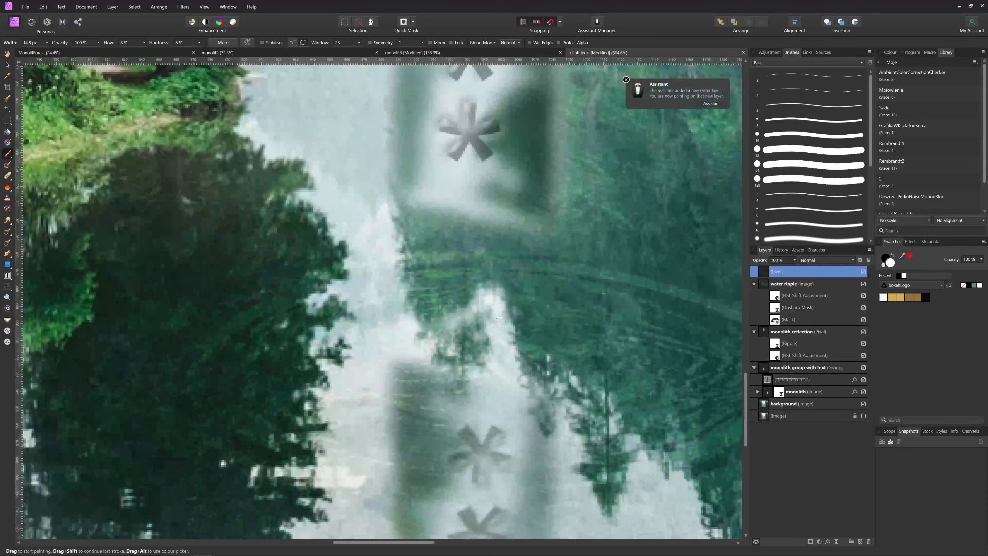
mouse_move(490, 311)
mouse_down()
mouse_move(536, 393)
mouse_move(454, 310)
mouse_up()
scroll(501, 374, down, 9)
drag(526, 436, 467, 431)
scroll(467, 430, up, 3)
drag(405, 427, 464, 466)
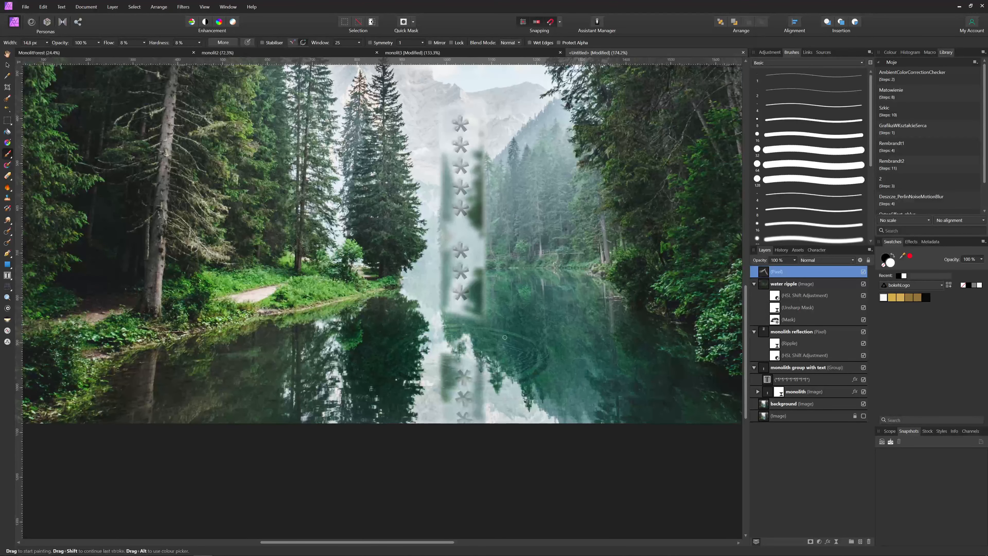
Brush another faint white diagonal stroke across the lake water
drag(490, 396, 494, 426)
scroll(495, 427, down, 1)
scroll(524, 468, up, 1)
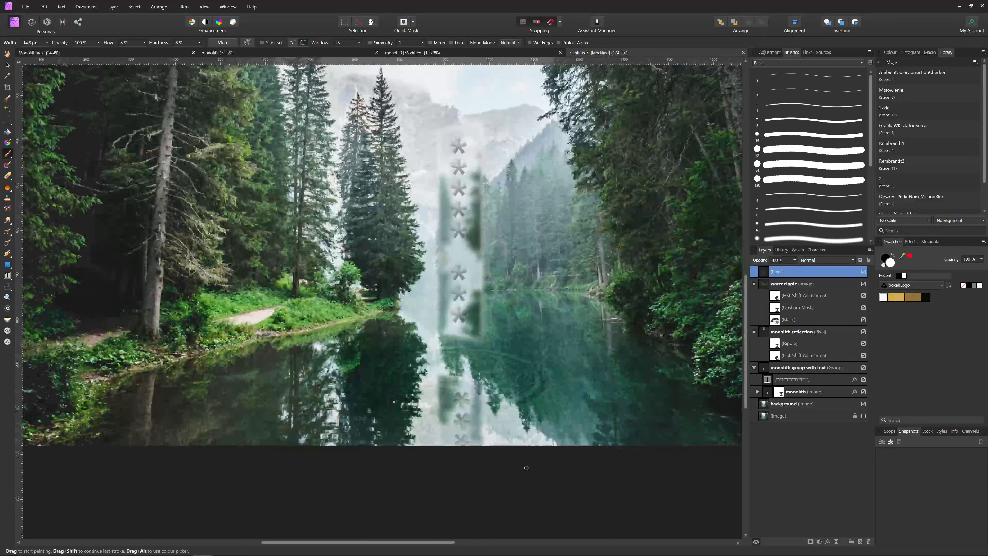
scroll(133, 44, down, 2)
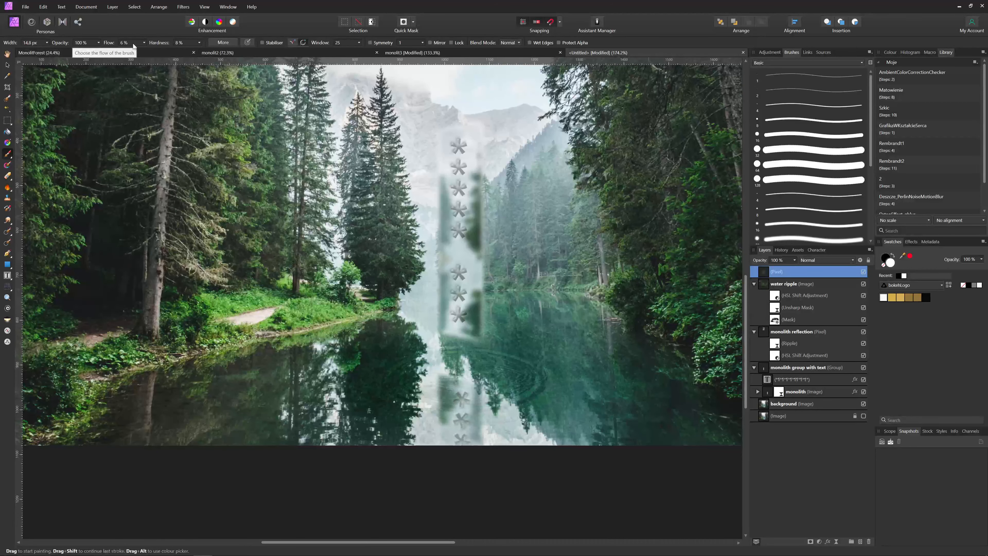
scroll(373, 307, up, 2)
scroll(372, 306, up, 3)
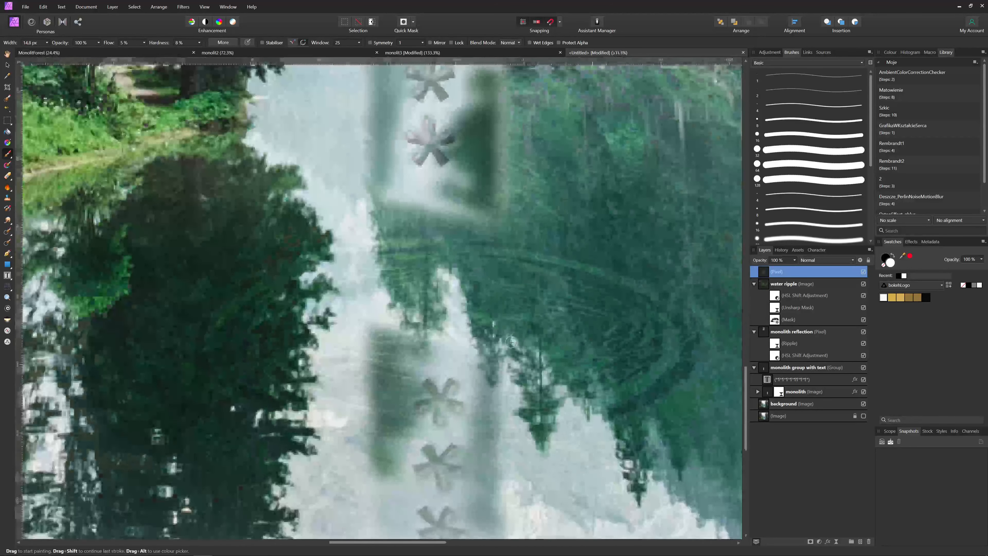
mouse_move(382, 328)
mouse_down()
mouse_move(442, 284)
mouse_move(486, 288)
mouse_move(477, 334)
mouse_move(493, 362)
mouse_move(493, 350)
mouse_up()
scroll(494, 350, down, 8)
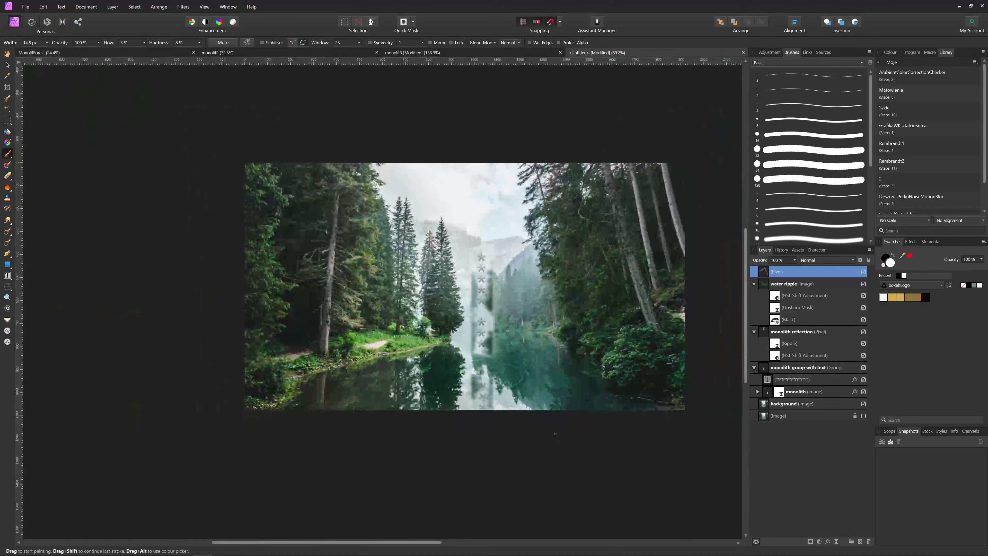
scroll(507, 454, up, 3)
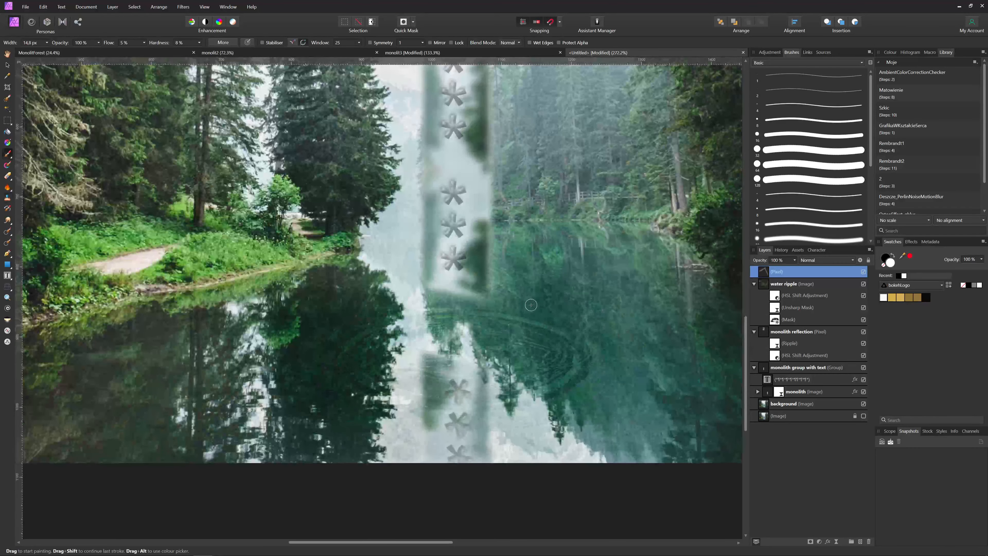
Set the Clone Brush to sample Layers Beneath and clone darker water over the bright reflection
key(c)
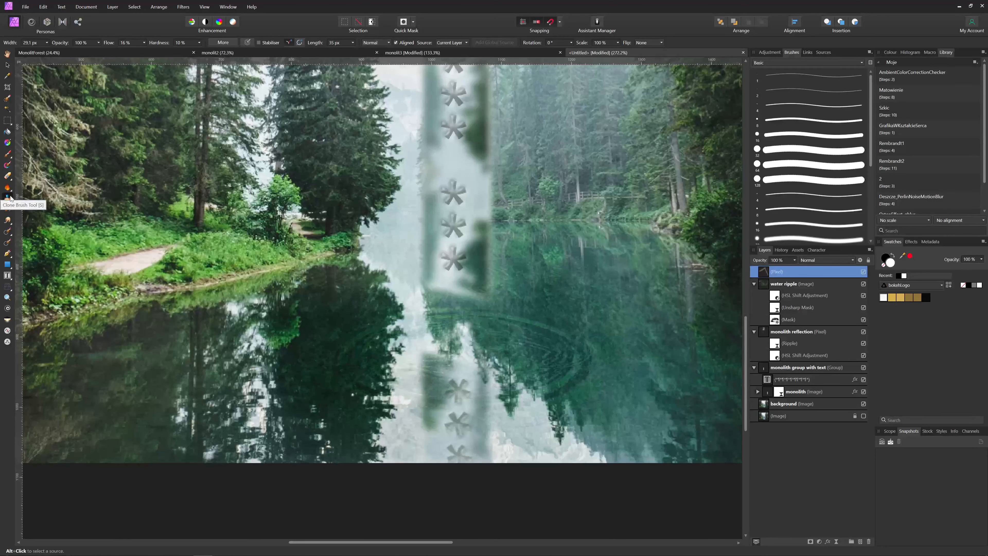
alt+click(562, 308)
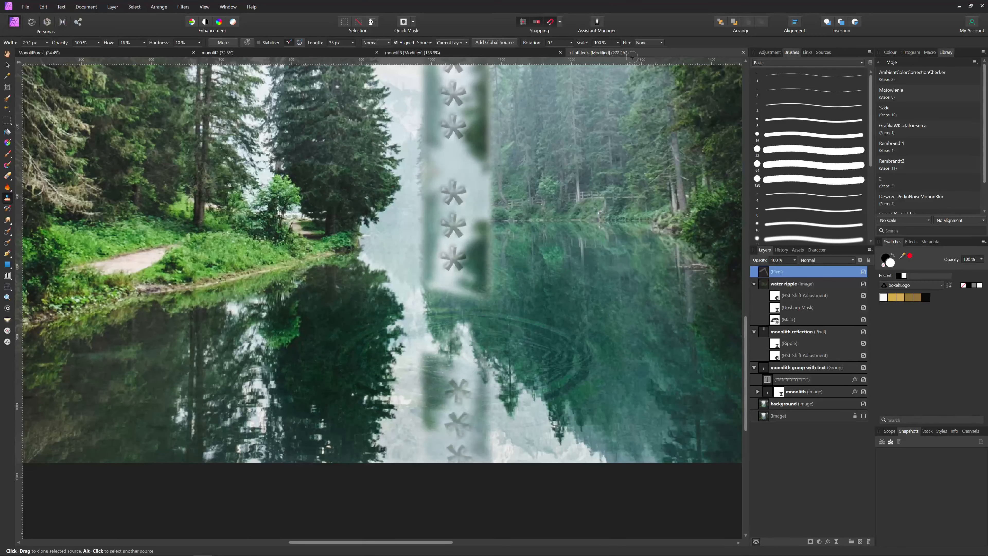
click(452, 43)
click(446, 69)
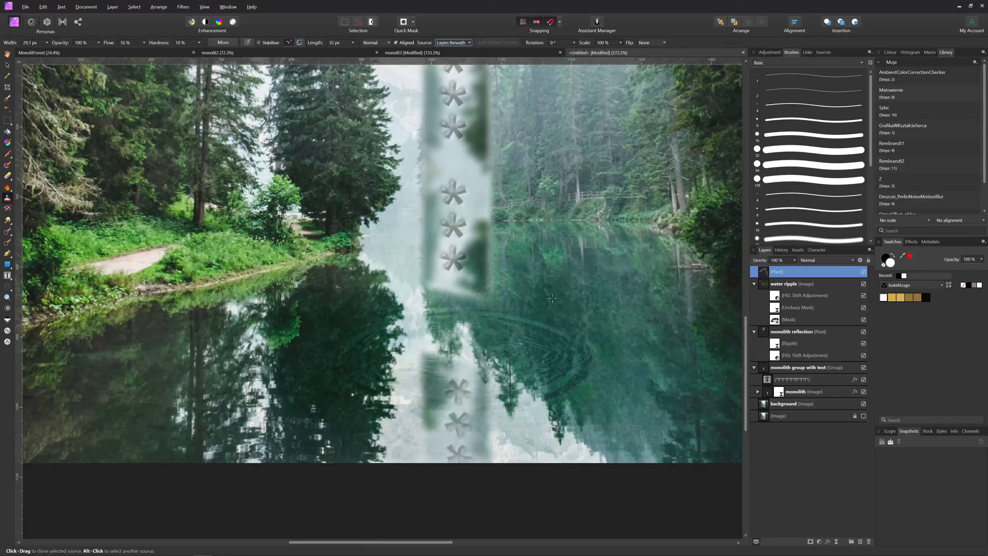
mouse_move(444, 367)
mouse_down()
mouse_move(461, 343)
mouse_move(441, 346)
mouse_move(471, 360)
mouse_move(460, 339)
mouse_move(440, 350)
mouse_move(469, 362)
mouse_move(461, 329)
mouse_move(482, 371)
mouse_move(444, 348)
mouse_up()
Paint darker cloned foliage and water over the misty reflection patch
key(ctrl+0)
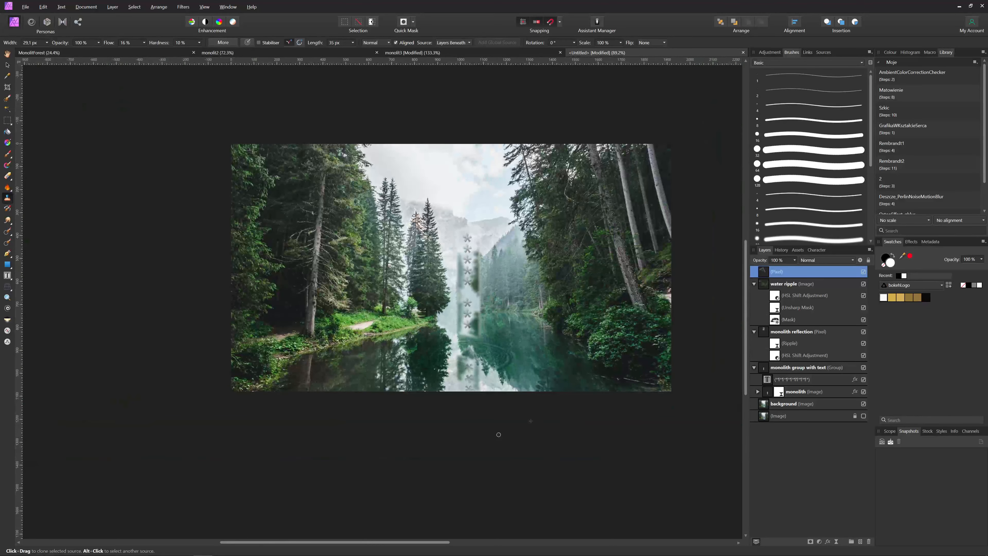
scroll(473, 395, up, 12)
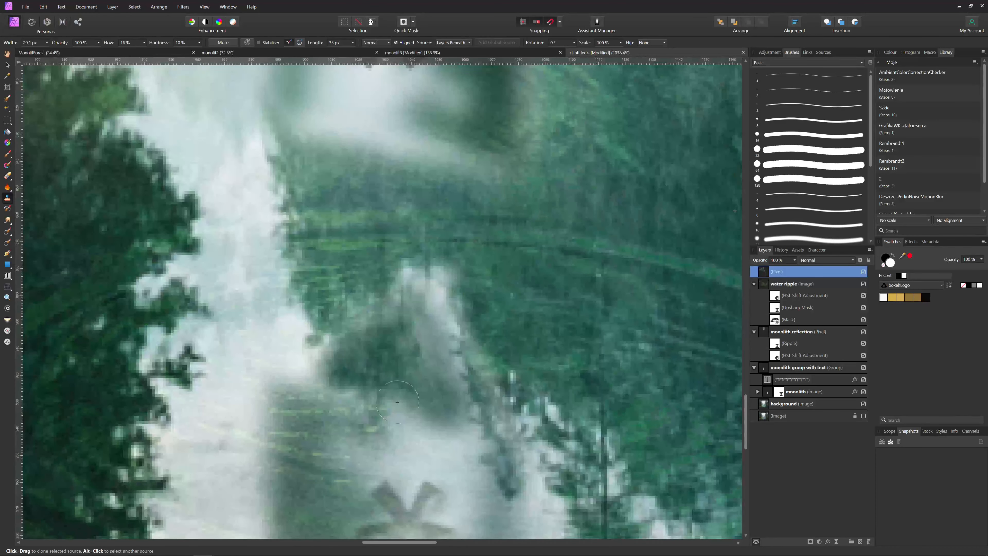
mouse_move(397, 402)
mouse_down()
mouse_move(373, 383)
mouse_move(451, 415)
mouse_move(427, 326)
mouse_move(455, 386)
mouse_move(417, 319)
mouse_move(345, 379)
mouse_move(381, 368)
mouse_move(465, 381)
mouse_move(426, 334)
mouse_move(480, 442)
mouse_move(490, 432)
mouse_move(434, 301)
mouse_up()
scroll(443, 434, down, 5)
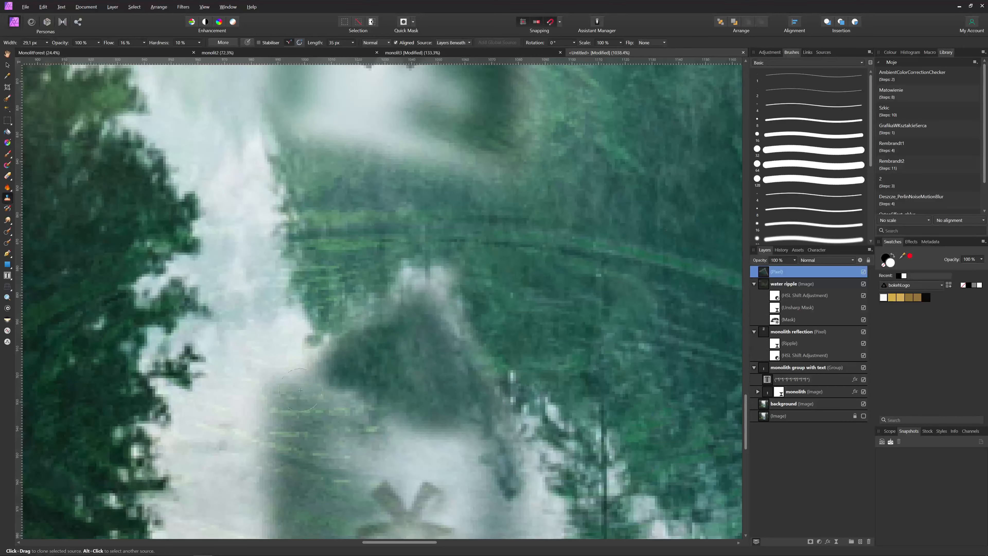
scroll(443, 434, down, 3)
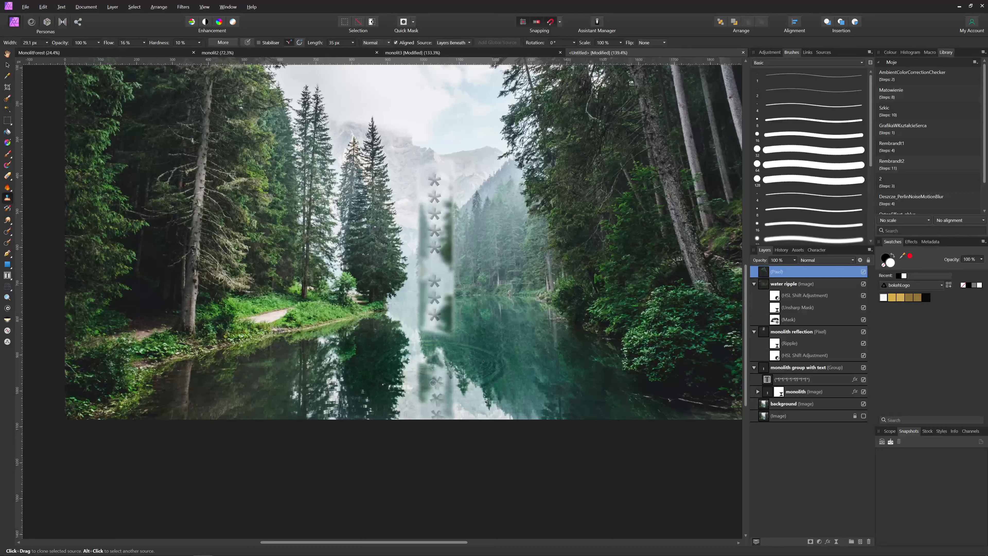
scroll(129, 43, down, 6)
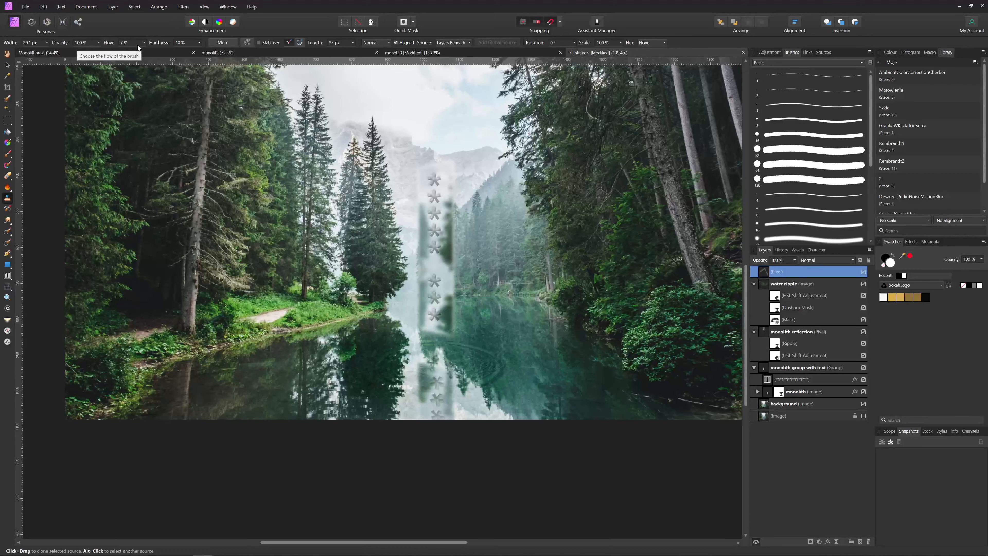
scroll(184, 42, down, 2)
scroll(455, 335, up, 8)
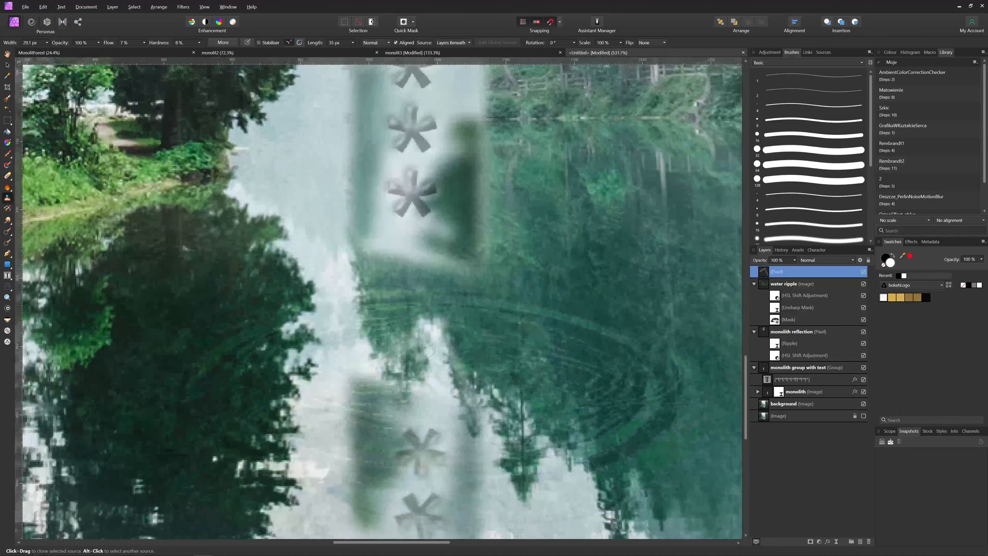
mouse_move(424, 348)
mouse_down()
mouse_move(392, 368)
mouse_move(447, 385)
mouse_move(406, 350)
mouse_move(424, 389)
mouse_move(428, 373)
mouse_up()
Clone more darker water over the remaining bright reflection areas
scroll(438, 420, down, 8)
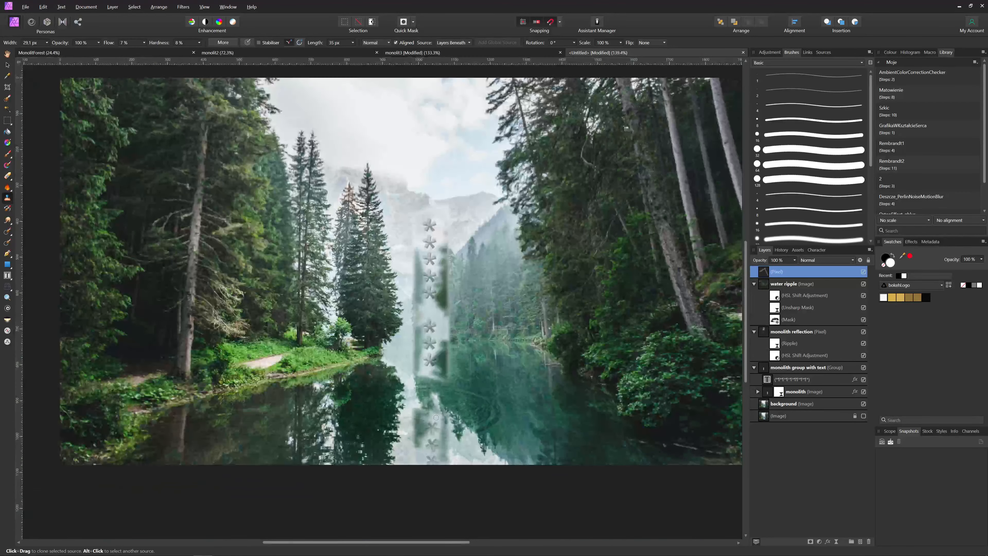
scroll(452, 467, up, 6)
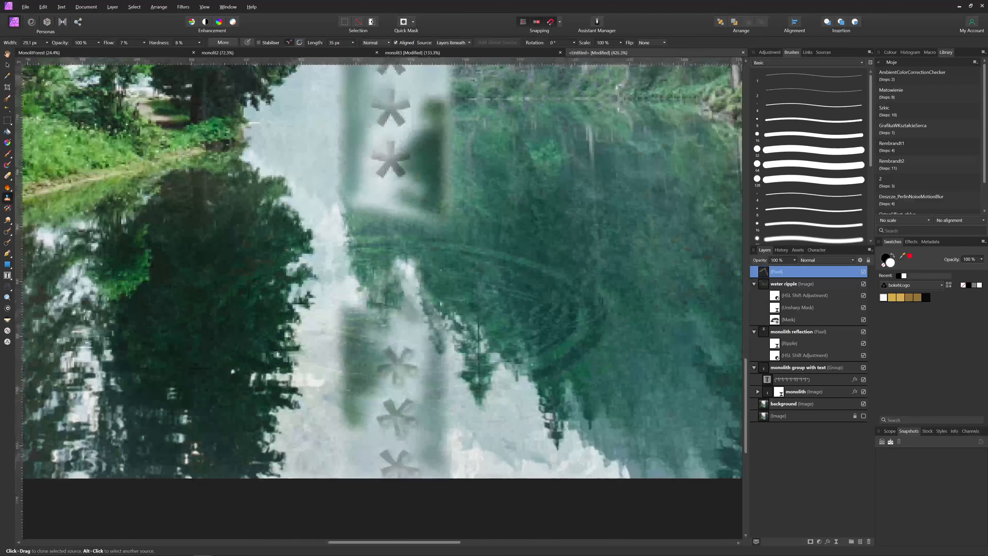
mouse_move(397, 291)
mouse_down()
mouse_move(412, 312)
mouse_move(373, 302)
mouse_move(414, 289)
mouse_move(415, 316)
mouse_move(358, 294)
mouse_move(387, 304)
mouse_up()
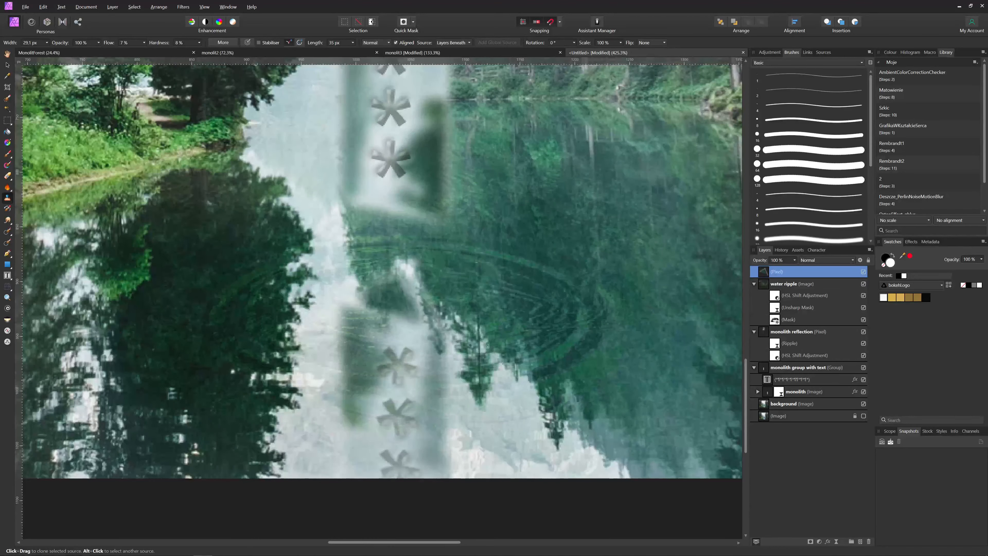
scroll(501, 419, down, 6)
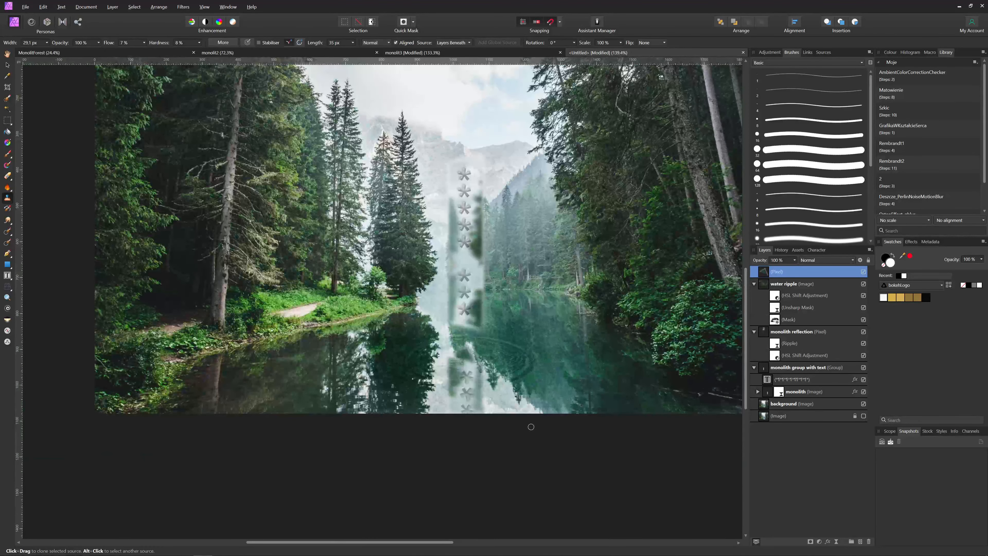
drag(531, 427, 516, 423)
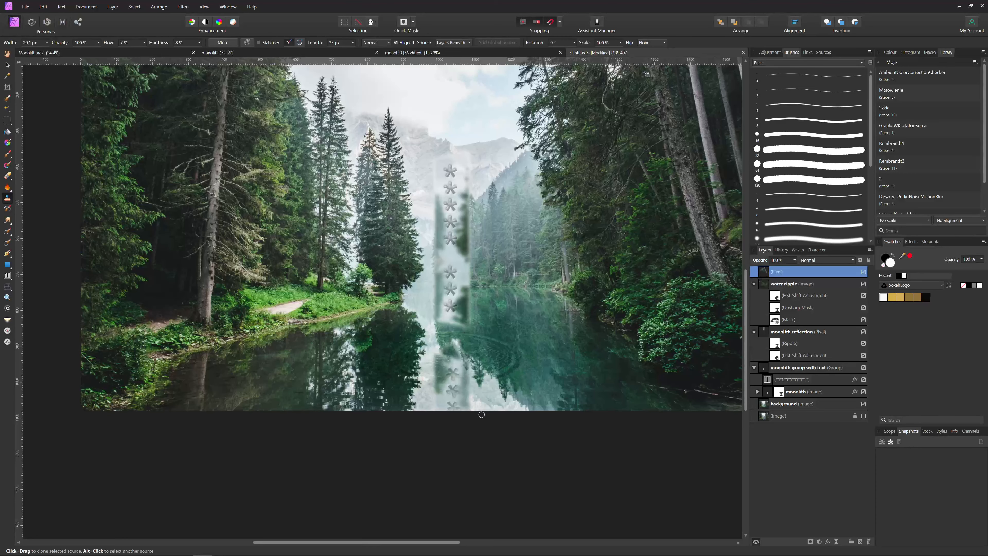
scroll(500, 288, down, 2)
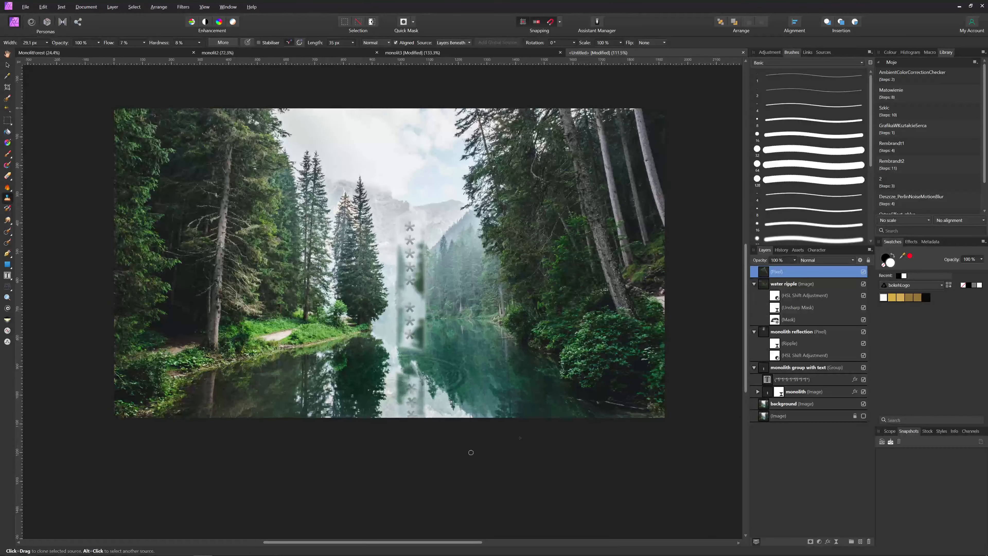
scroll(421, 364, up, 10)
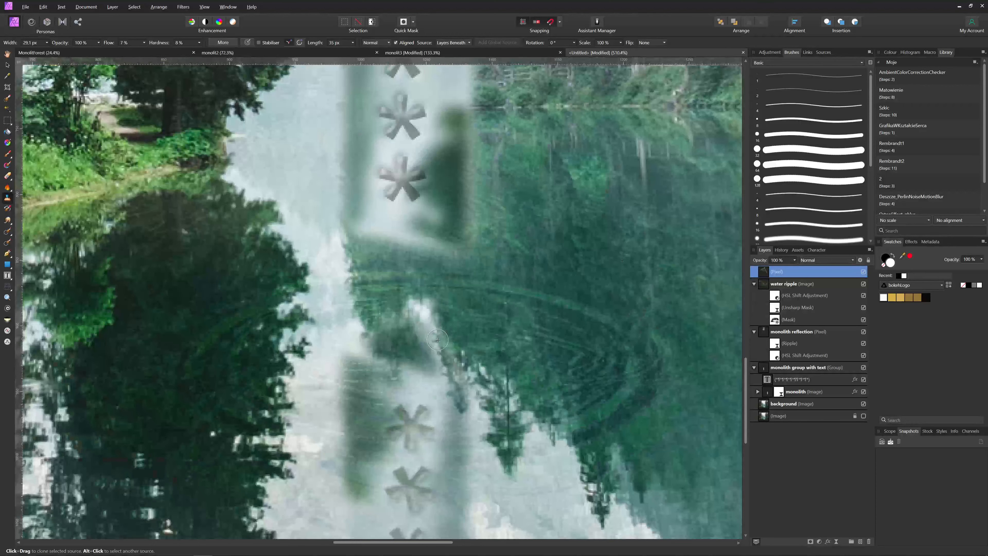
key(b)
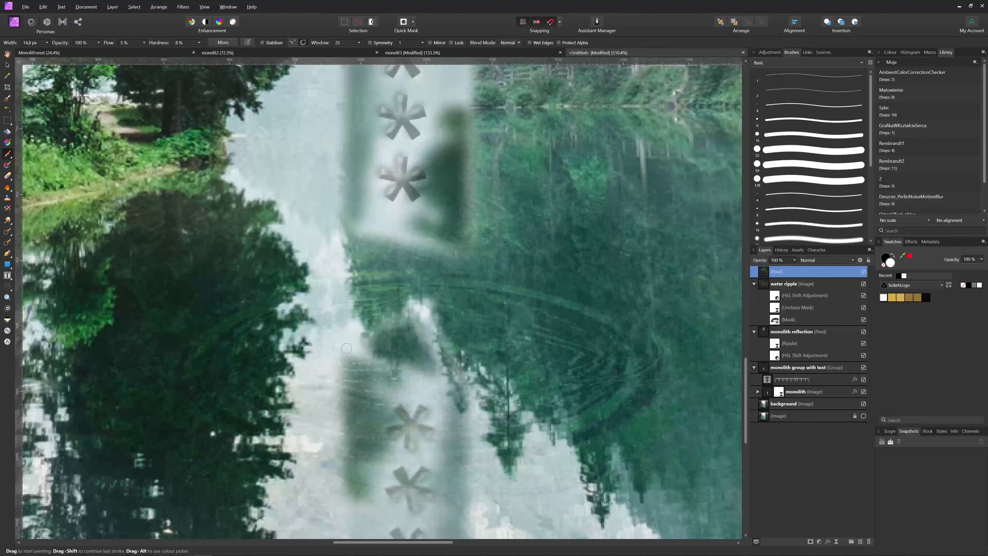
Switch to the Move tool and deselect the pixel layer
scroll(404, 311, down, 10)
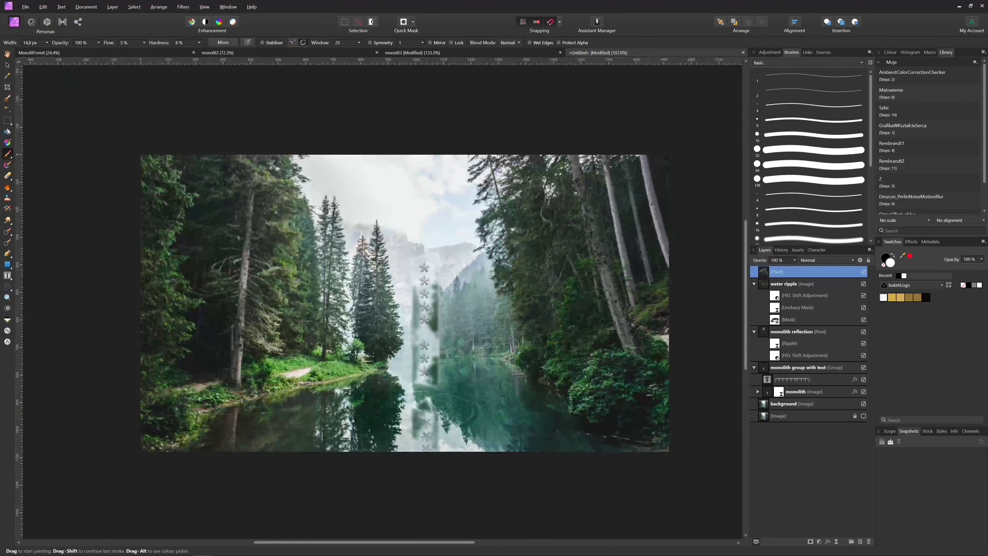
drag(467, 492, 472, 489)
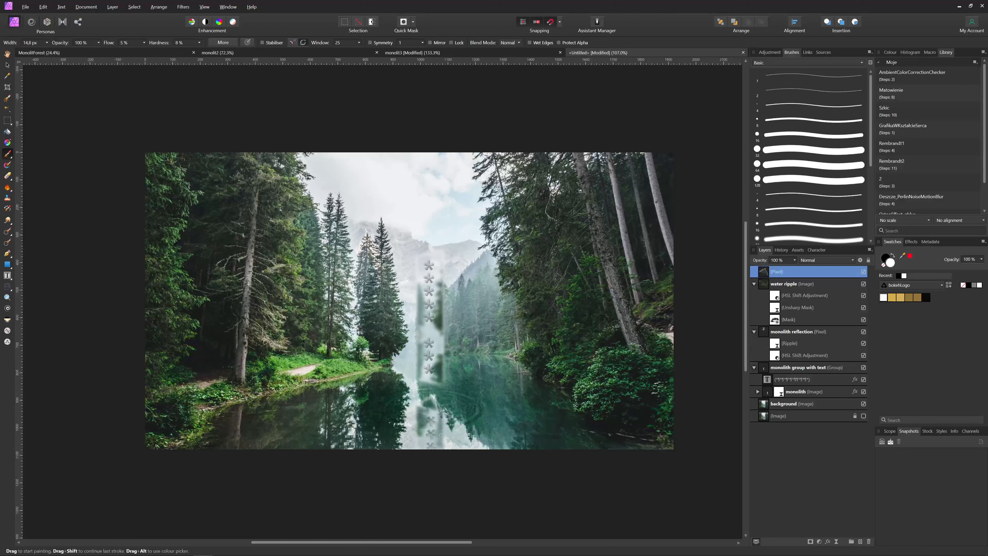
key(v)
click(496, 484)
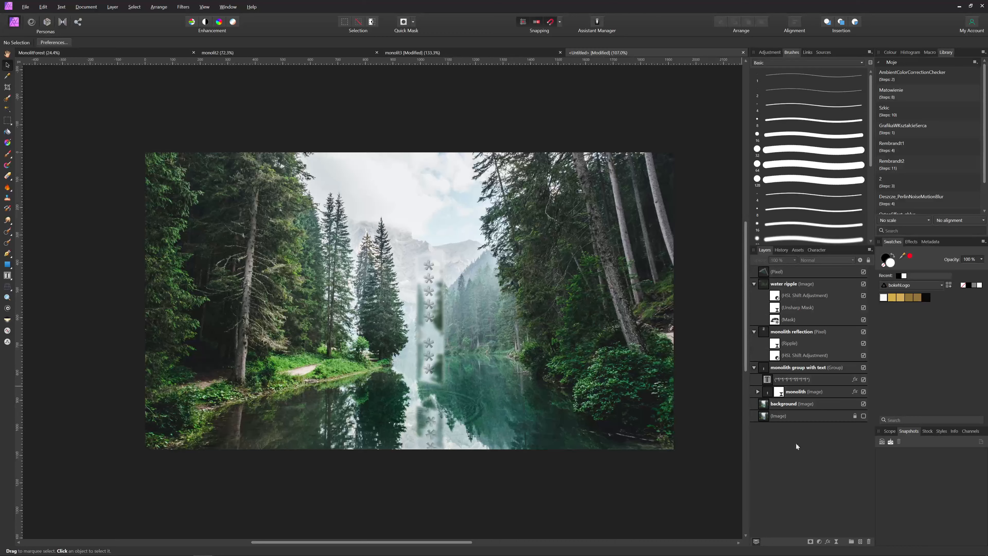
Add an HSL adjustment on the lake's cyan hue, shifting it to about 51° and halving saturation
click(819, 541)
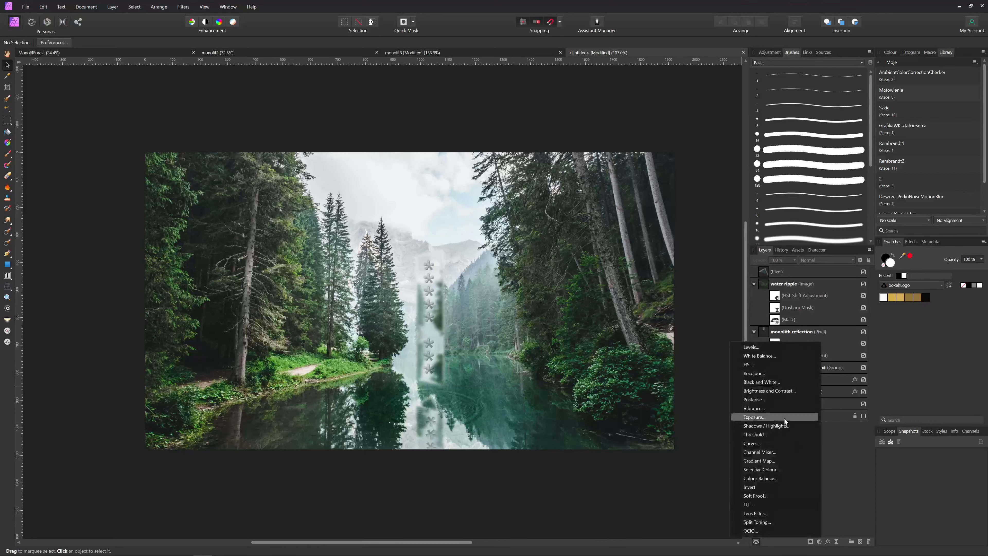
click(759, 365)
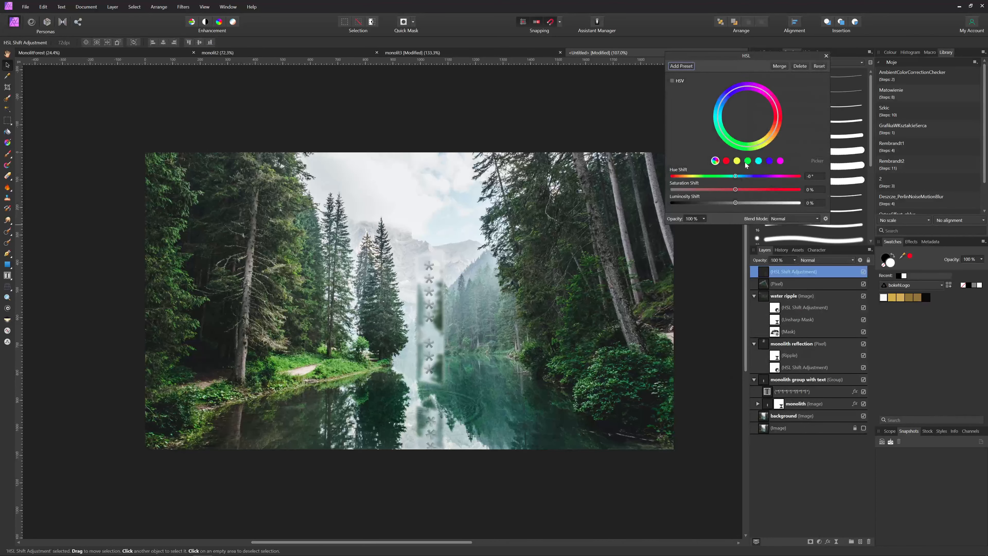
click(759, 161)
click(817, 160)
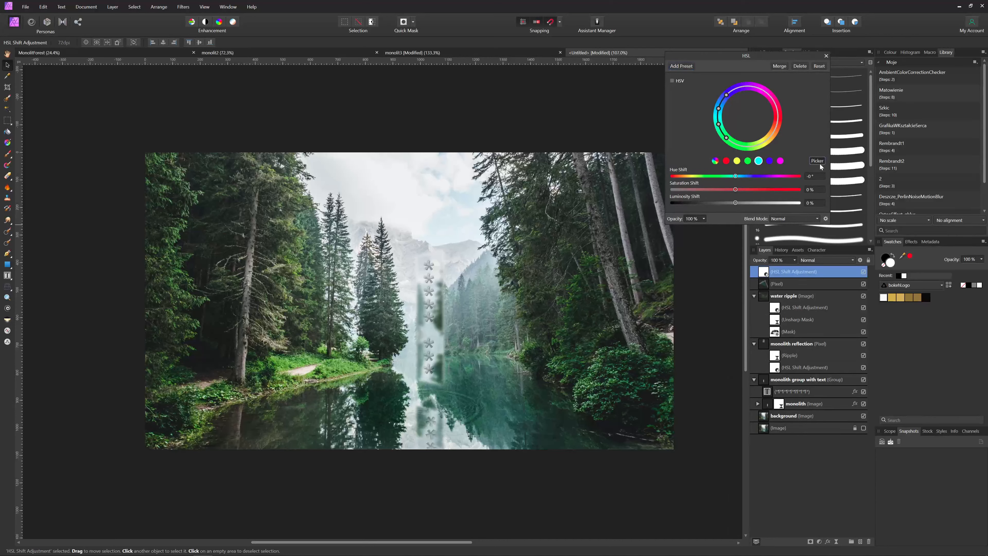
click(499, 423)
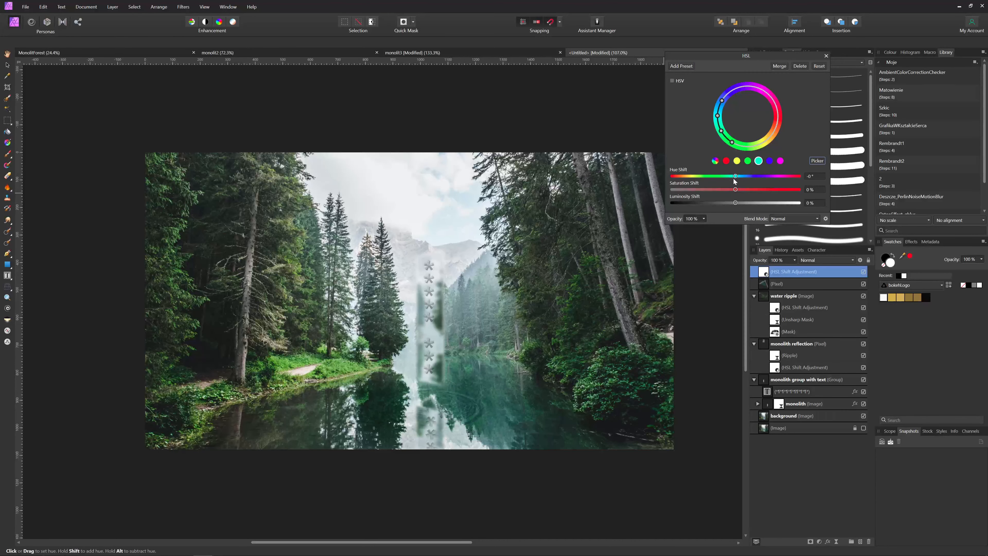
mouse_move(735, 176)
mouse_down()
mouse_move(657, 174)
mouse_move(739, 180)
mouse_up()
drag(736, 178, 739, 180)
click(864, 272)
drag(739, 176, 745, 176)
mouse_move(719, 189)
mouse_down()
mouse_move(703, 190)
mouse_move(723, 190)
mouse_up()
mouse_move(745, 176)
mouse_down()
mouse_move(760, 177)
mouse_move(751, 178)
mouse_up()
Pick the grass green, shift its hue to -19.2° and cut saturation to about -53%
click(749, 161)
click(302, 360)
drag(735, 176, 729, 176)
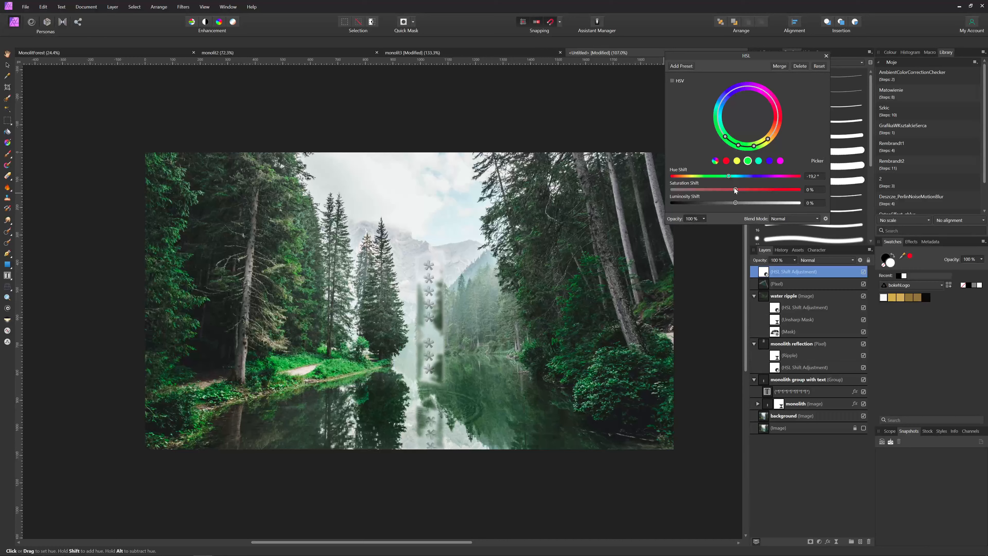
drag(735, 189, 719, 190)
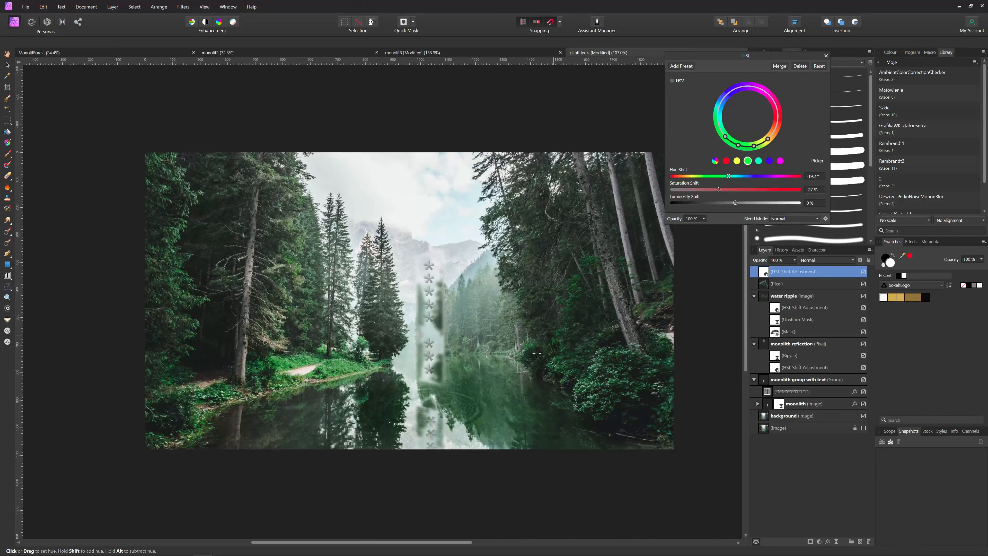
drag(717, 190, 706, 195)
drag(705, 193, 702, 193)
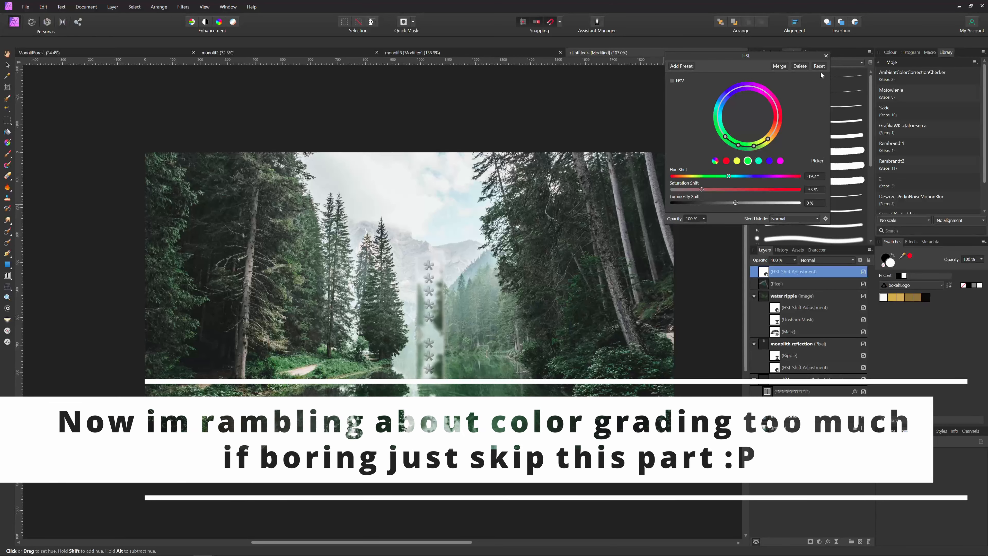
Lower cyan saturation to about -27% and desaturate a green range picked from the image
click(759, 161)
drag(735, 190, 718, 189)
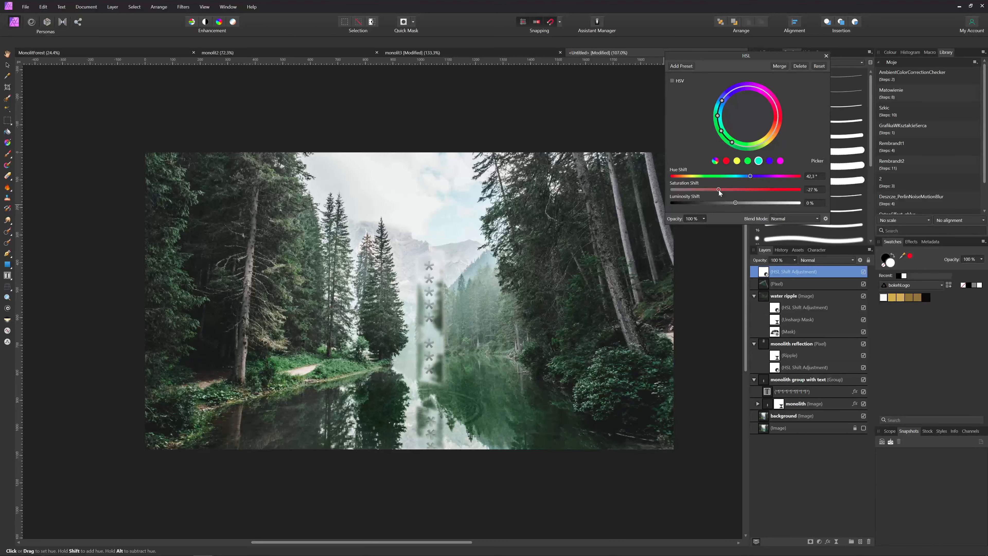
click(769, 161)
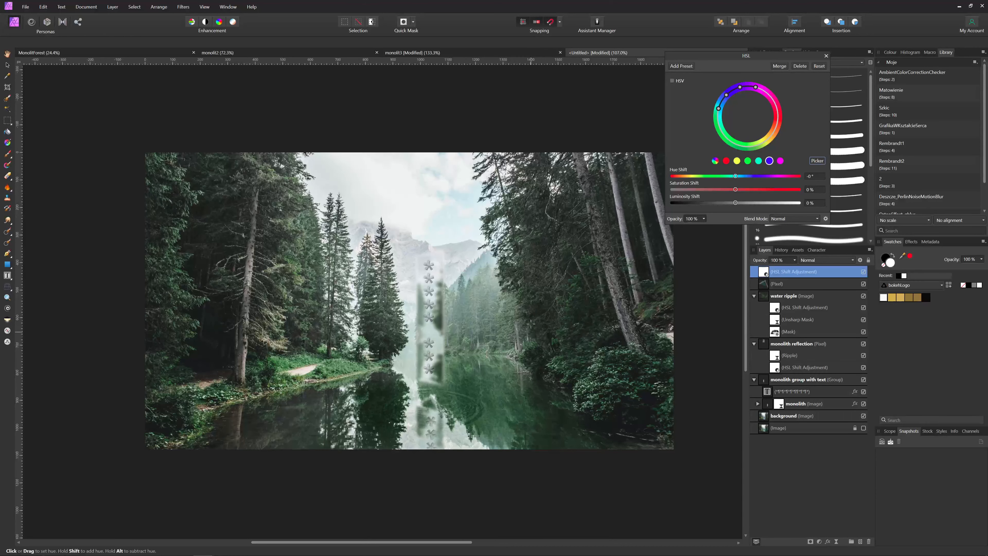
click(574, 286)
drag(735, 190, 667, 193)
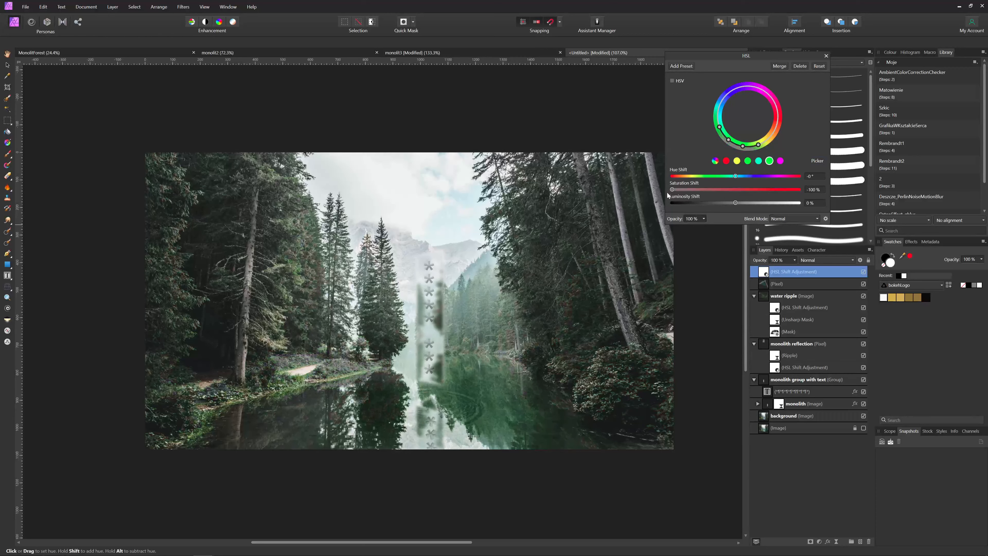
drag(667, 195, 737, 189)
Swing the cyan hue shift to -180° and desaturate the cyans to about -49%
click(758, 160)
mouse_move(754, 177)
mouse_down()
mouse_move(789, 175)
mouse_move(652, 176)
mouse_move(765, 180)
mouse_move(729, 183)
mouse_move(744, 188)
mouse_up()
drag(717, 190, 705, 189)
click(826, 55)
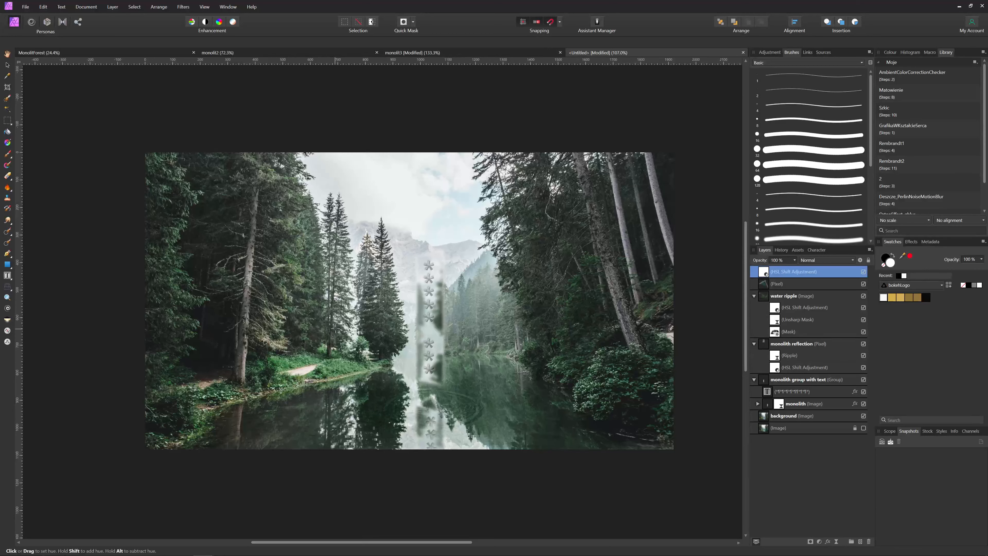
Try a Vibrance adjustment at the top with boosted saturation, then delete it
click(819, 541)
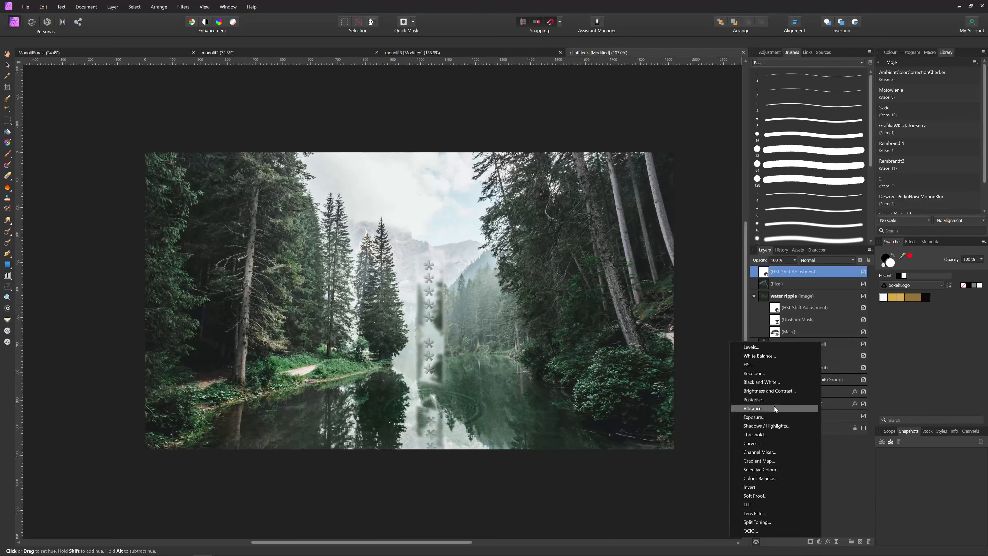
click(774, 408)
drag(779, 284, 776, 269)
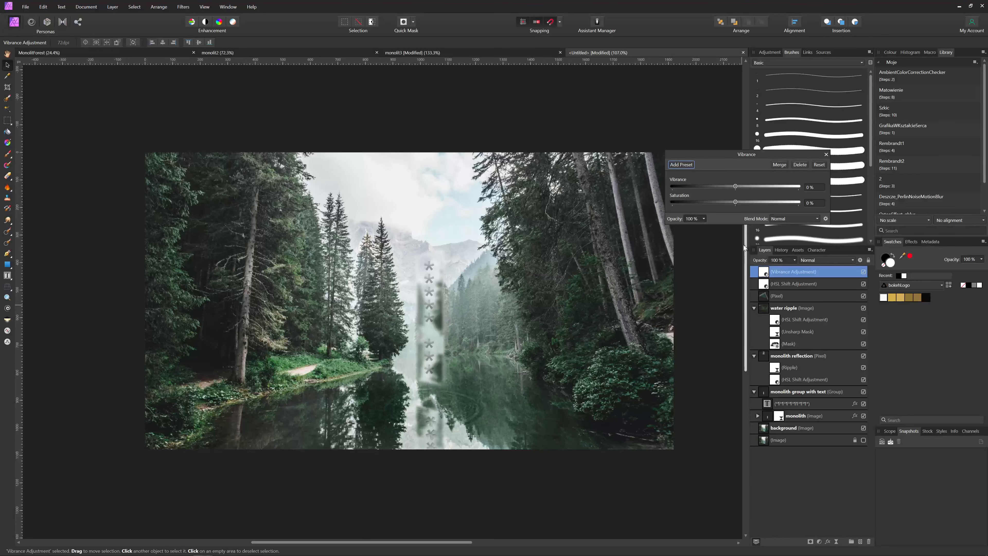
mouse_move(741, 202)
mouse_down()
mouse_move(819, 203)
mouse_move(744, 203)
mouse_up()
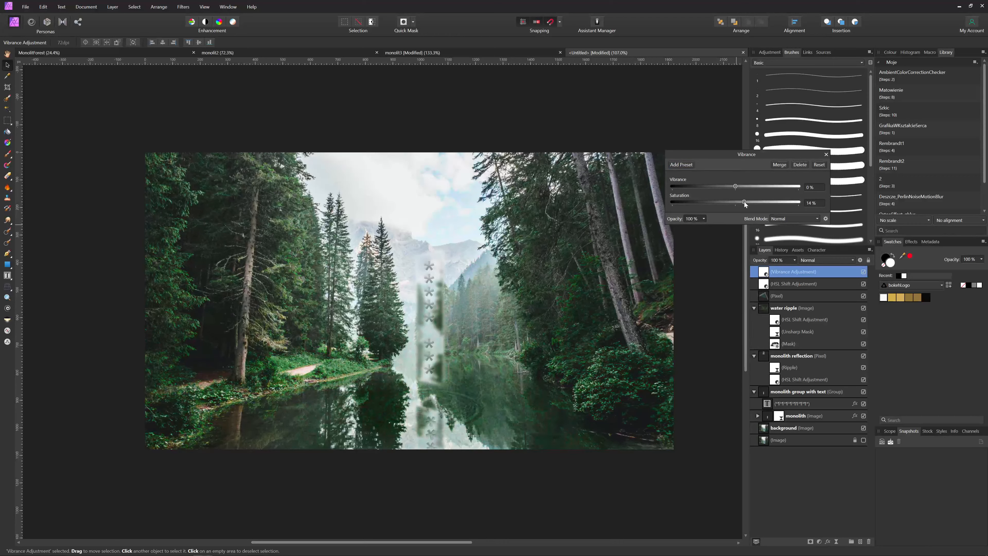
click(826, 154)
right_click(767, 277)
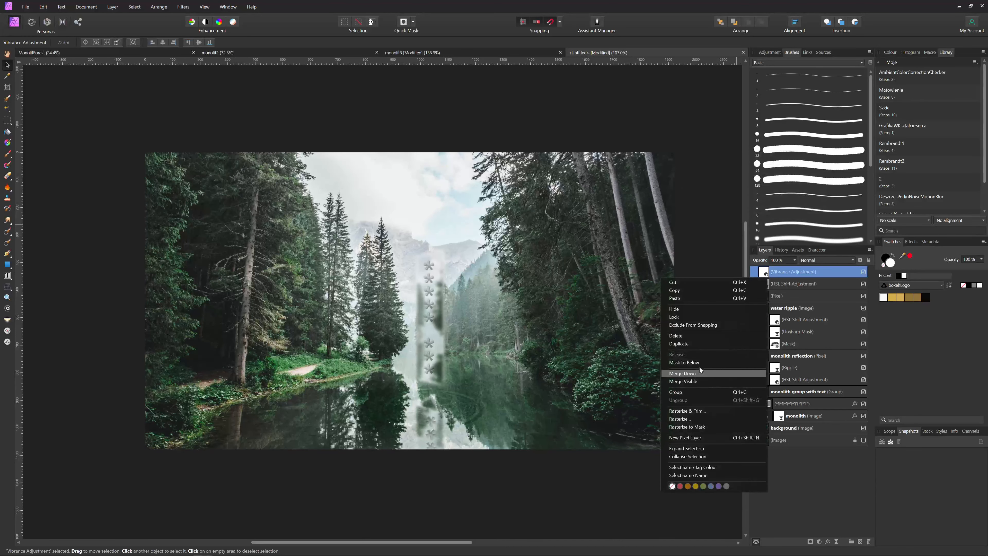
click(687, 337)
Add a new HSL adjustment and drag it to the top of the layer stack
click(819, 541)
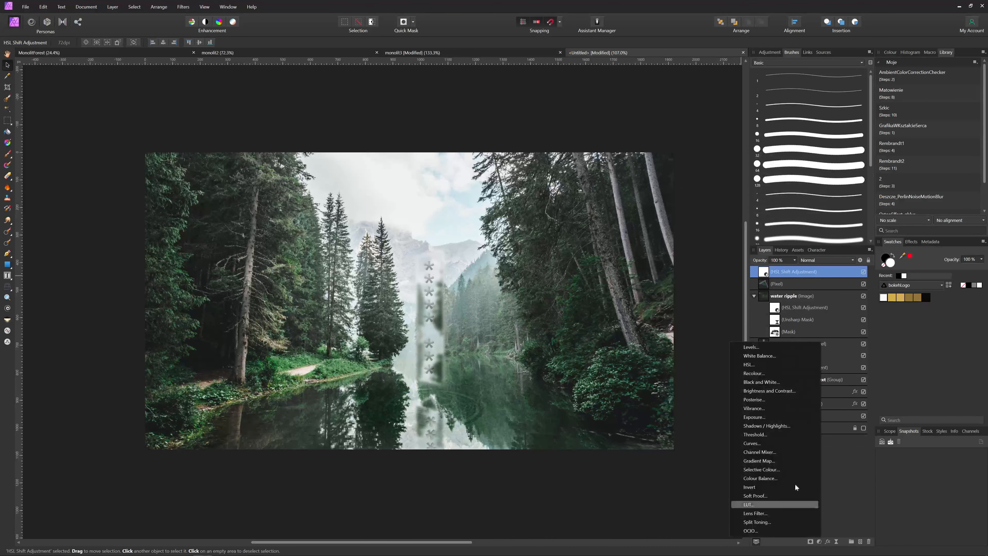
click(774, 365)
drag(777, 281, 780, 267)
Target the greens, shift their hue to the right and raise saturation to about 27%
click(750, 164)
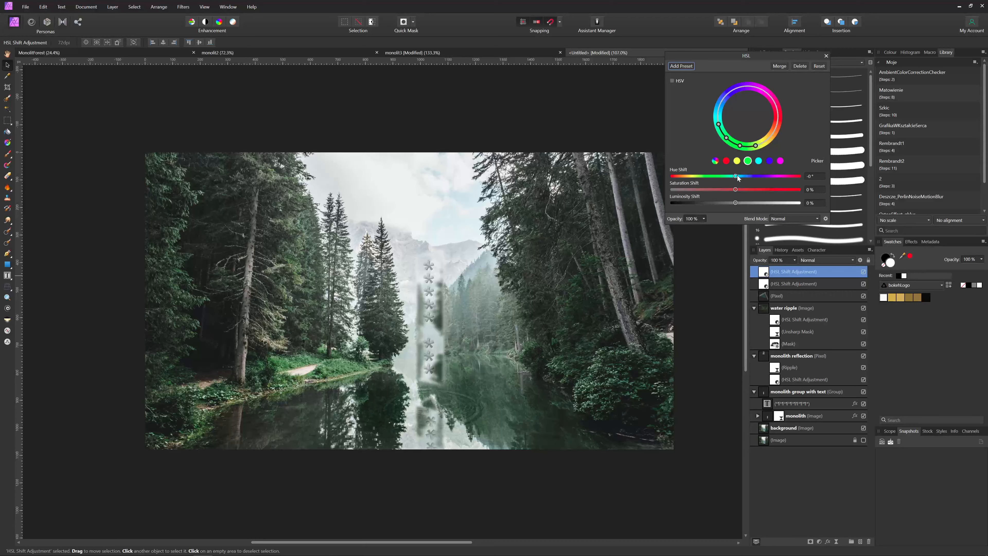
drag(738, 175, 760, 180)
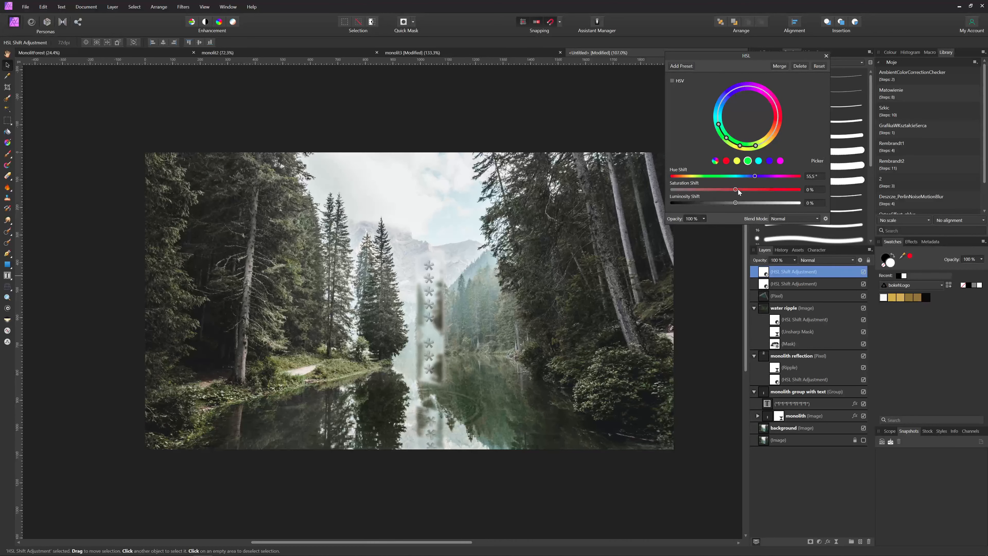
drag(738, 189, 754, 194)
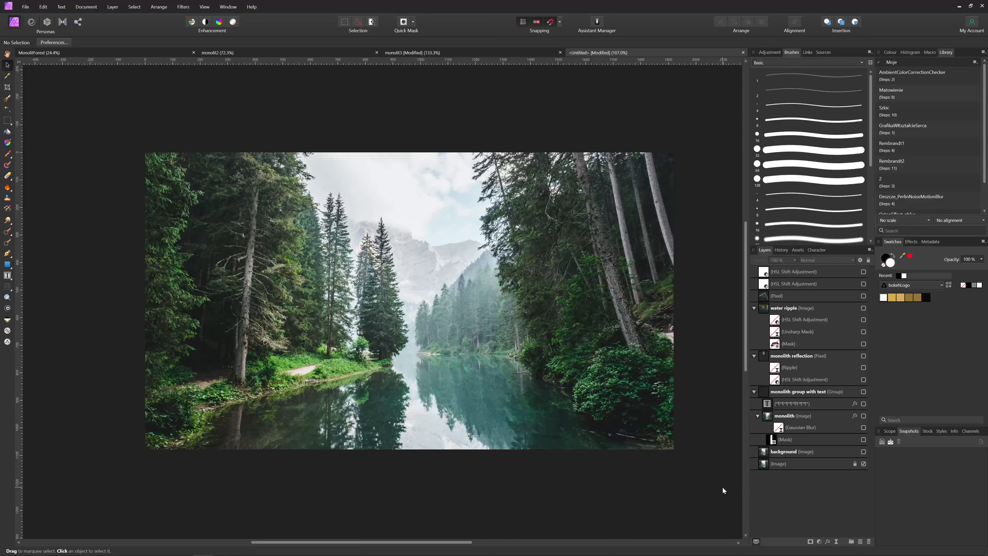
Show the monolith and its mask again and move the monolith group slightly left and up
click(827, 467)
click(863, 452)
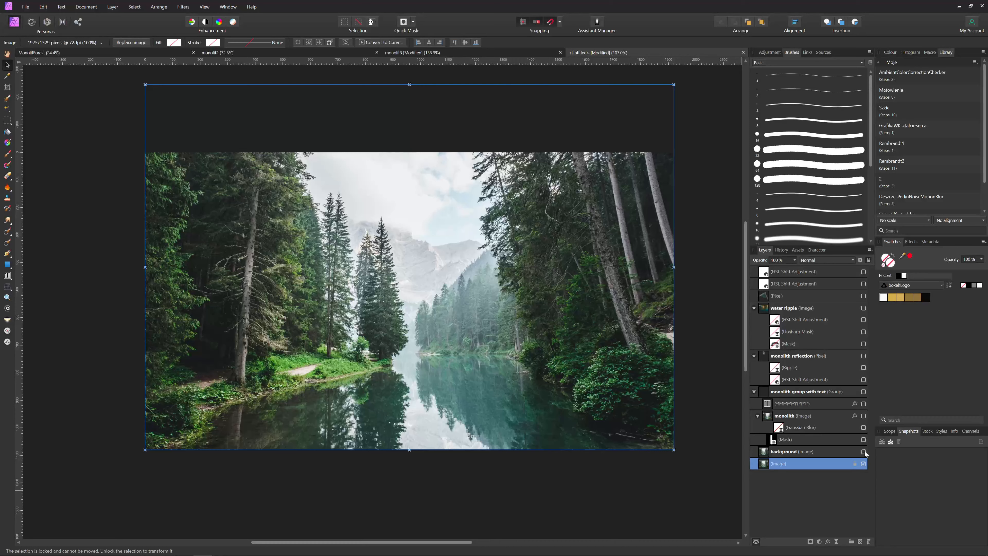
click(829, 455)
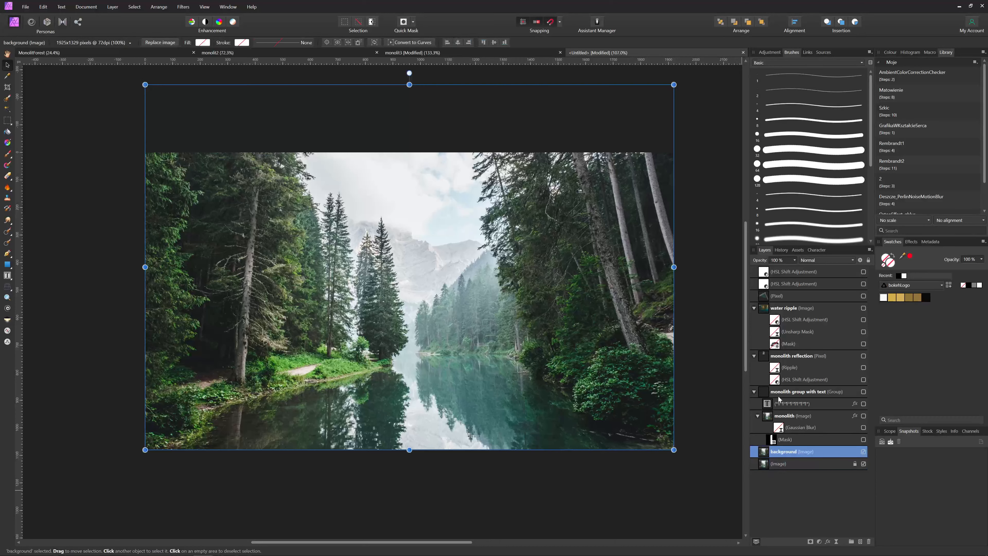
click(858, 393)
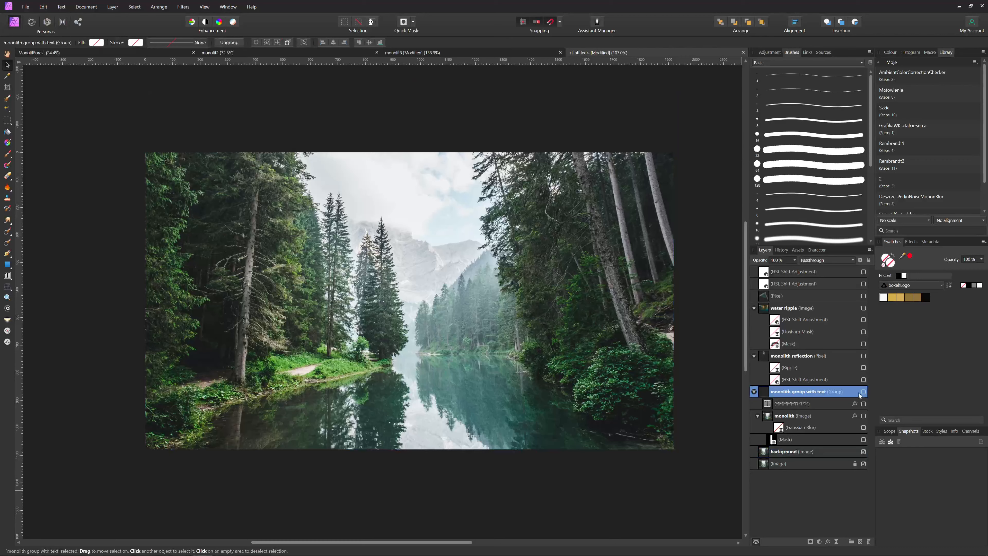
click(863, 416)
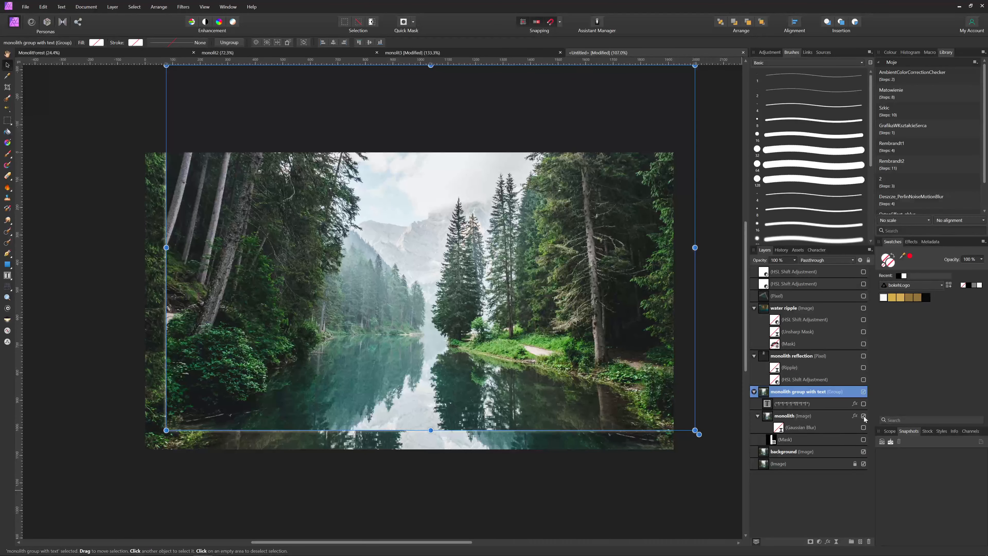
click(863, 439)
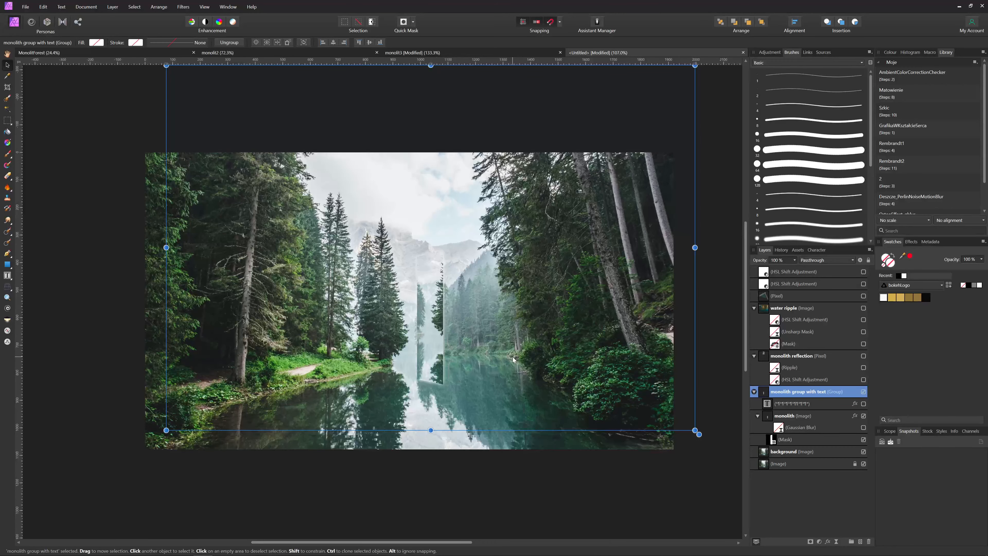
mouse_move(532, 353)
mouse_down()
mouse_move(553, 352)
mouse_move(526, 353)
mouse_move(530, 360)
mouse_move(511, 351)
mouse_move(574, 359)
mouse_move(544, 359)
mouse_up()
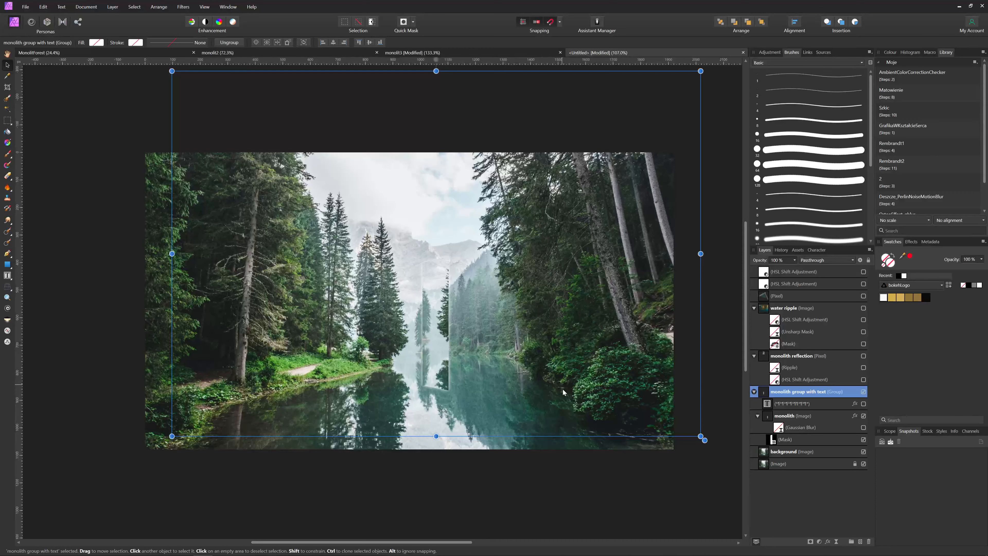
drag(563, 392, 557, 386)
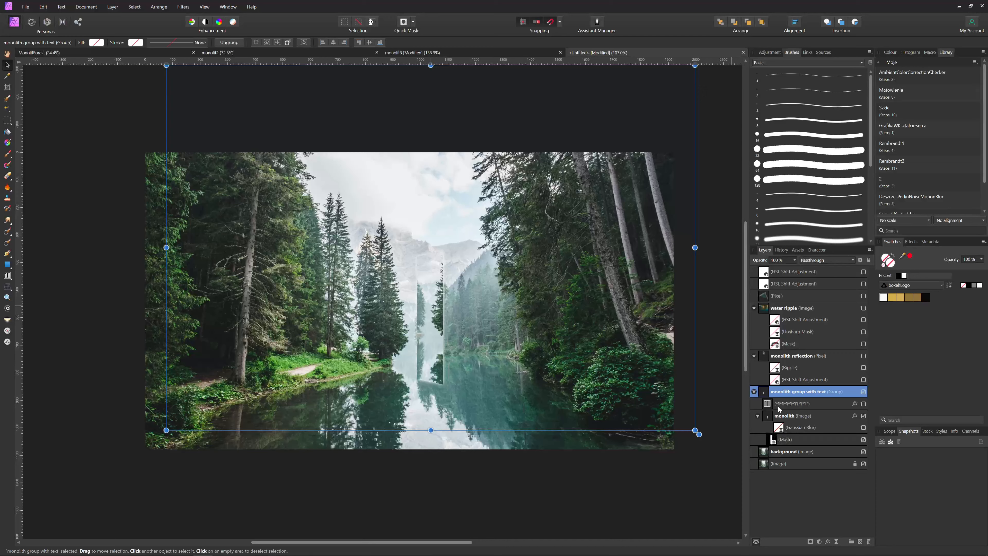
Re-enable the monolith's Gaussian Blur and show the star text layer
click(775, 415)
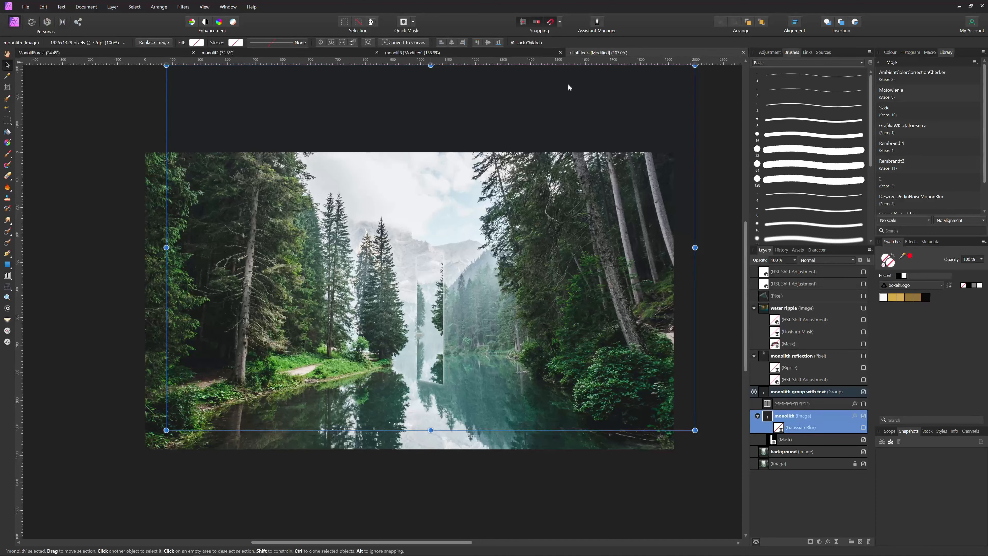
click(863, 427)
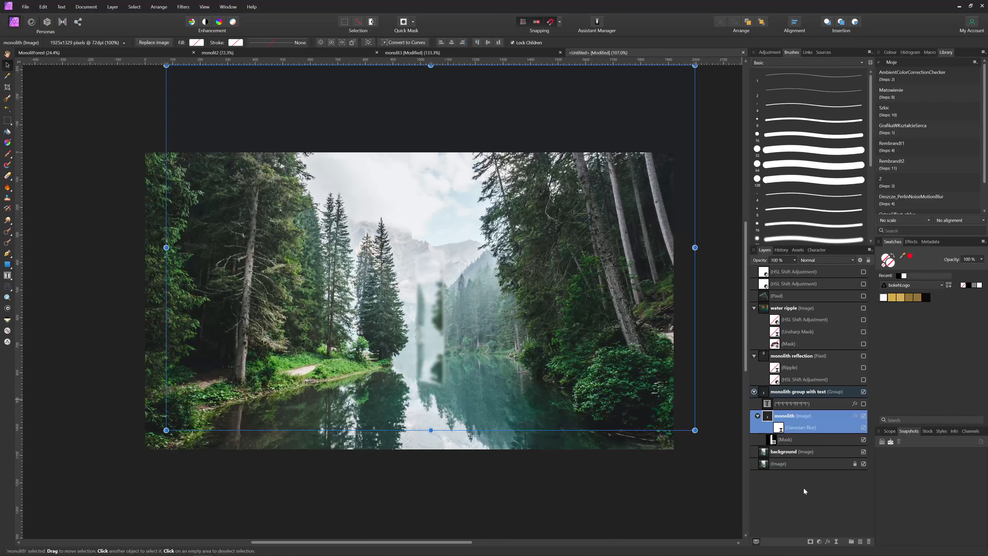
click(822, 405)
click(863, 405)
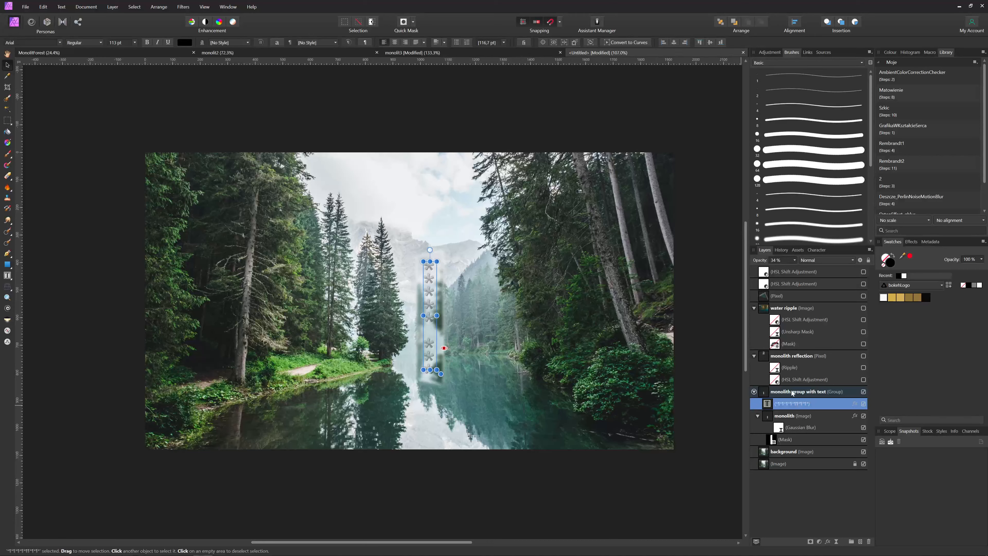
click(814, 356)
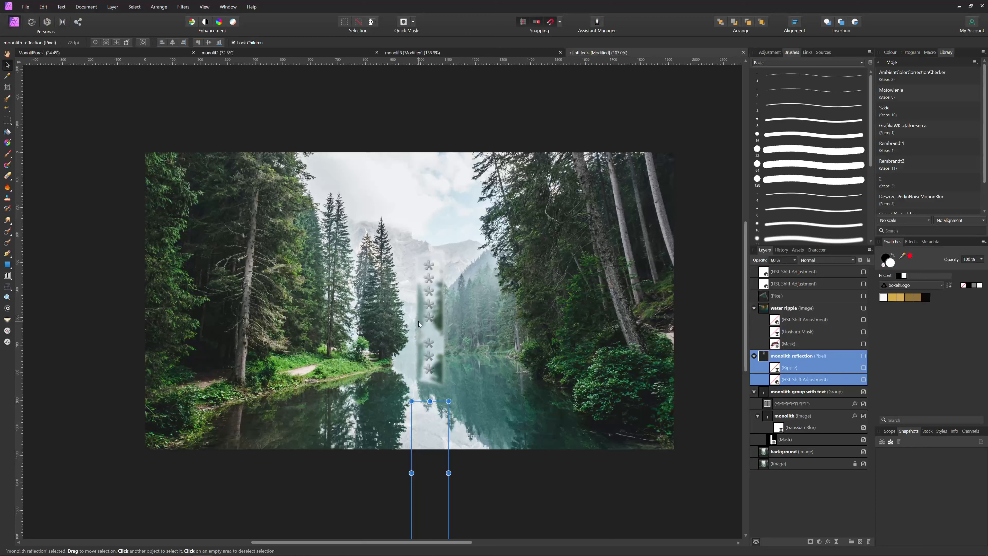
Show the reflection with its Ripple and HSL, and water ripple with Mask, Unsharp Mask and HSL
click(863, 368)
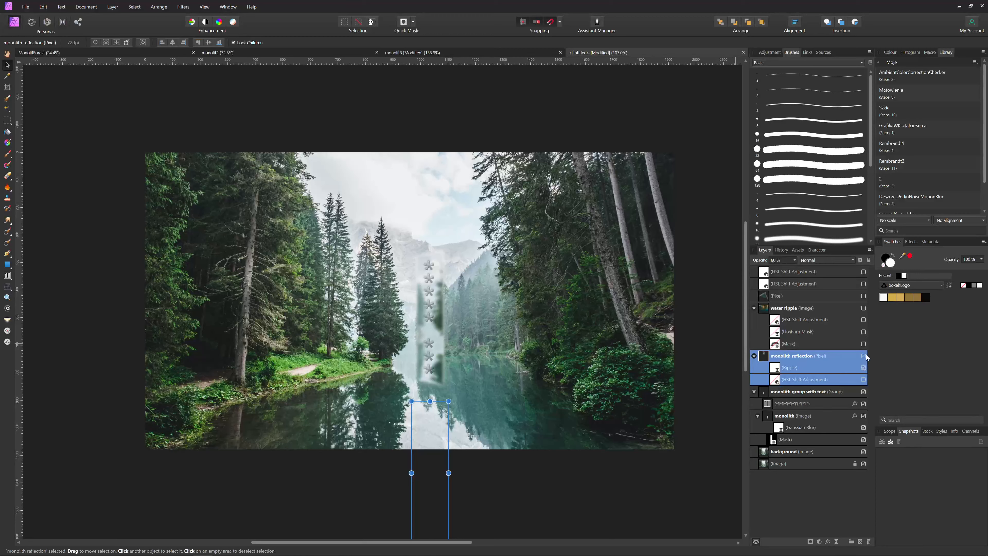
click(864, 380)
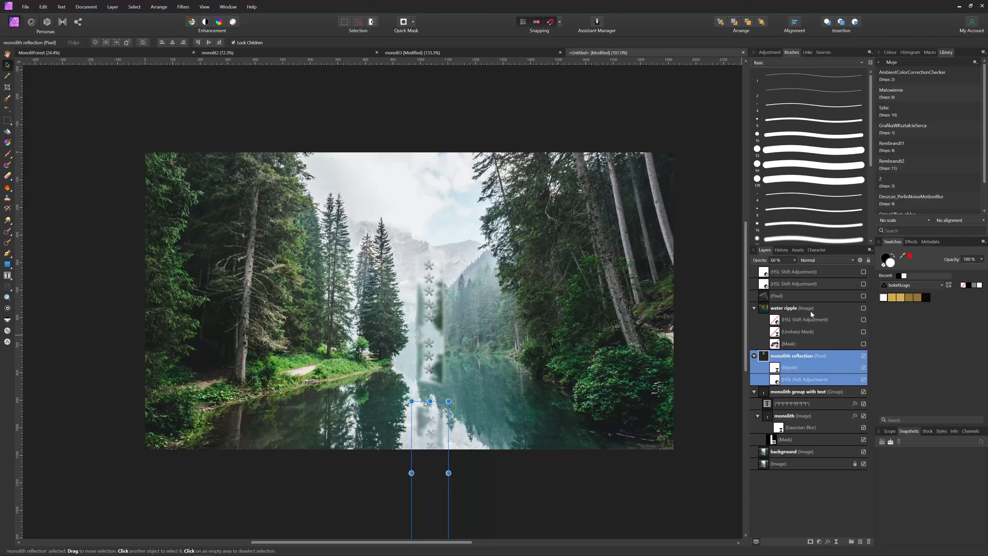
click(863, 308)
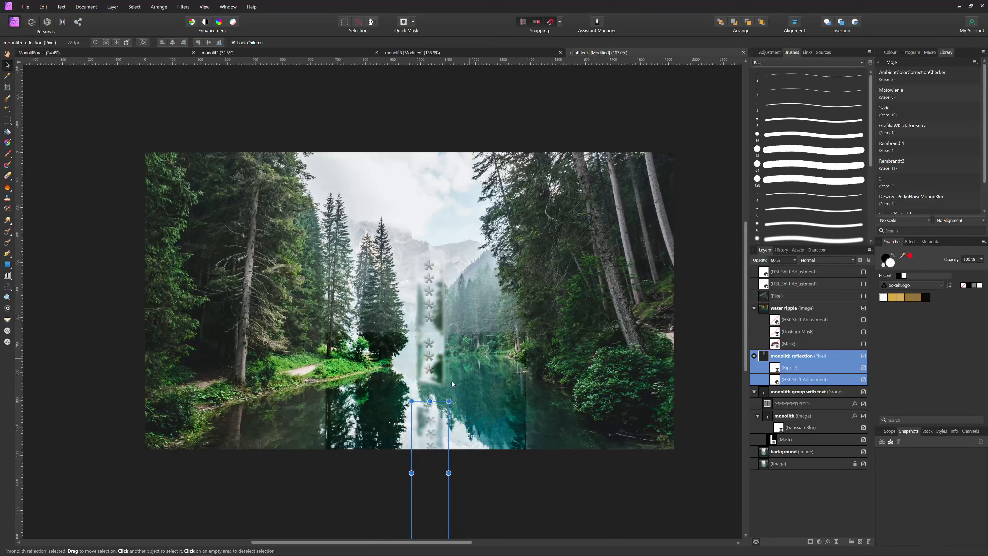
click(864, 344)
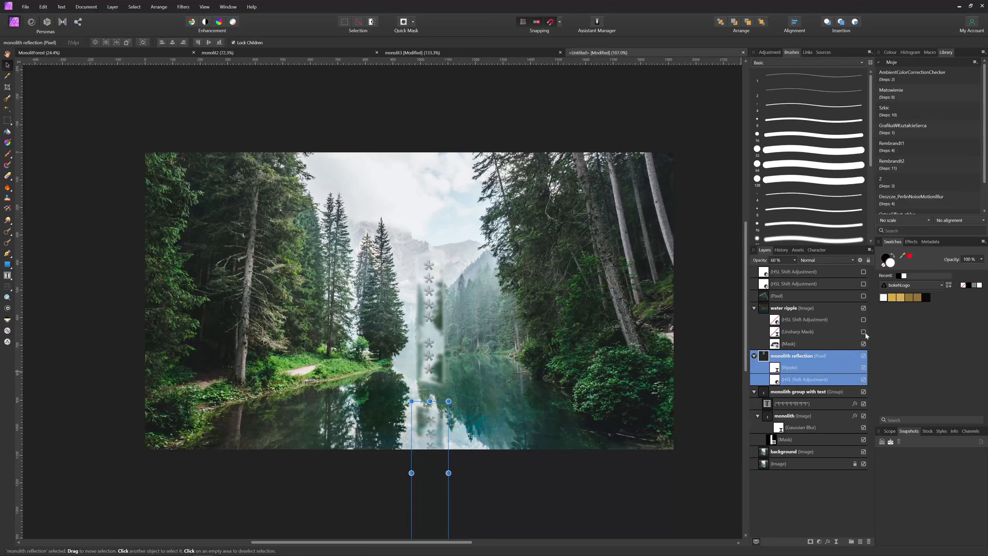
click(864, 332)
click(864, 320)
Deselect everything and toggle the Pixel layer off and on to compare
click(533, 487)
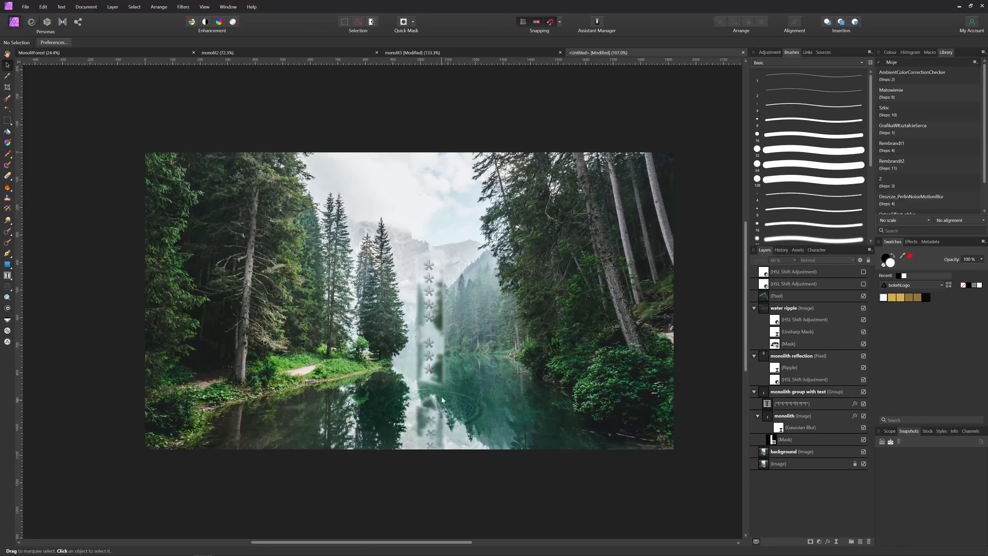
click(863, 296)
click(864, 297)
Reduce the monolith layer's Outer Glow radius to 5.2 px
click(855, 417)
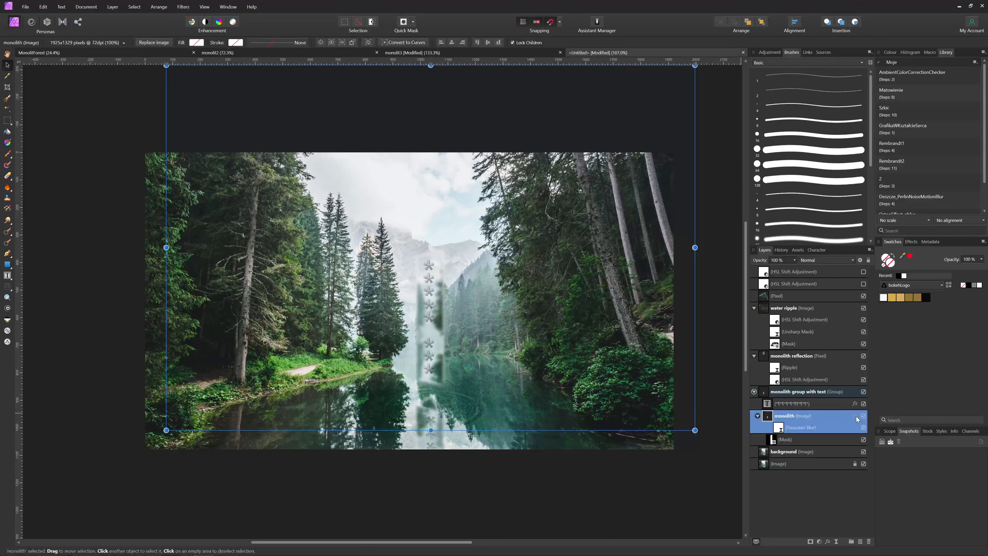
click(856, 416)
drag(689, 50, 585, 204)
drag(676, 234, 654, 238)
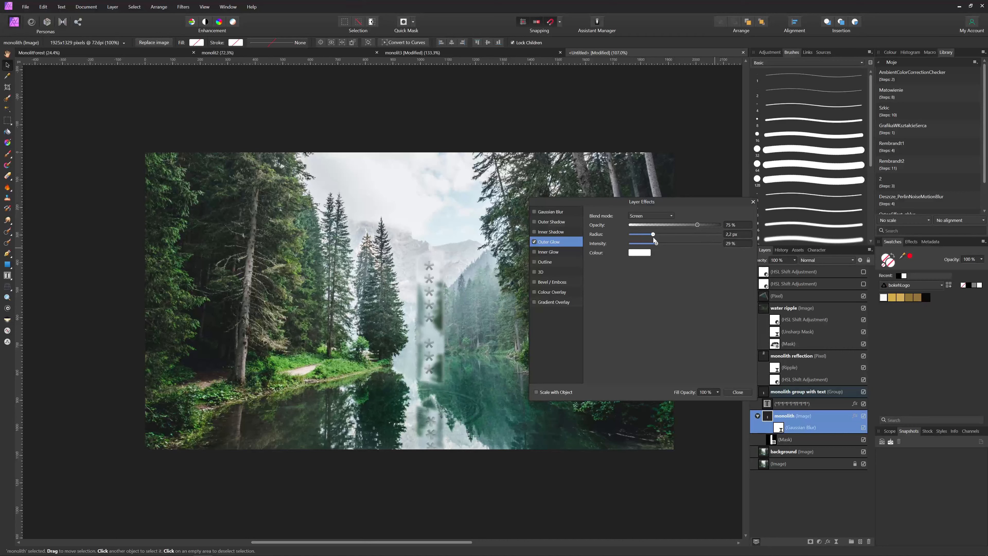
drag(653, 237, 652, 236)
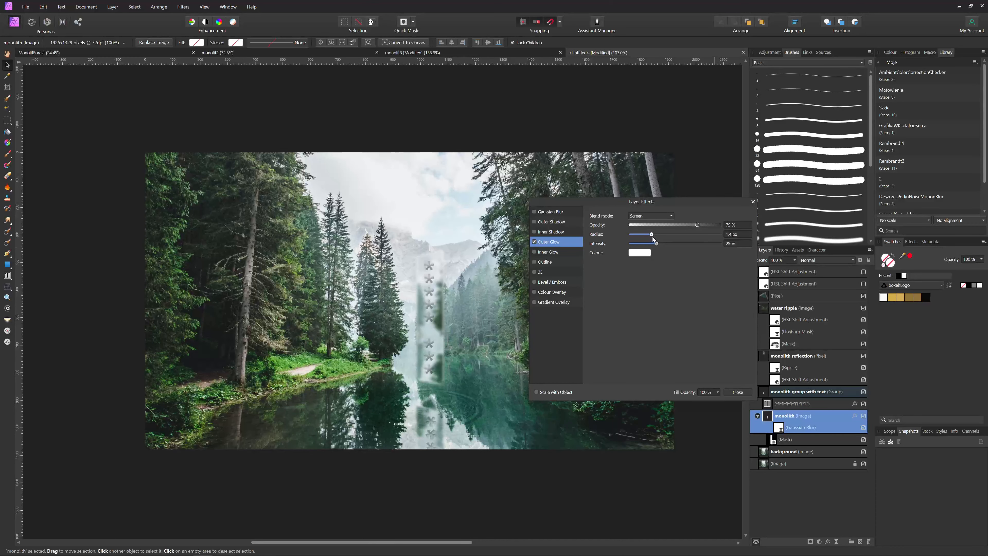
click(742, 393)
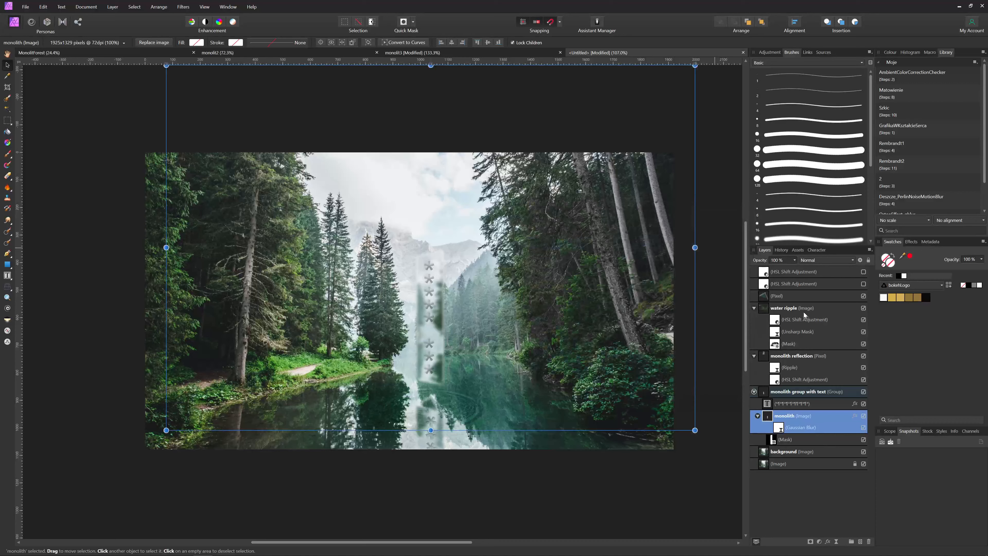
Turn on both top HSL Shift adjustments, comparing the grade on and off, then deselect
click(813, 297)
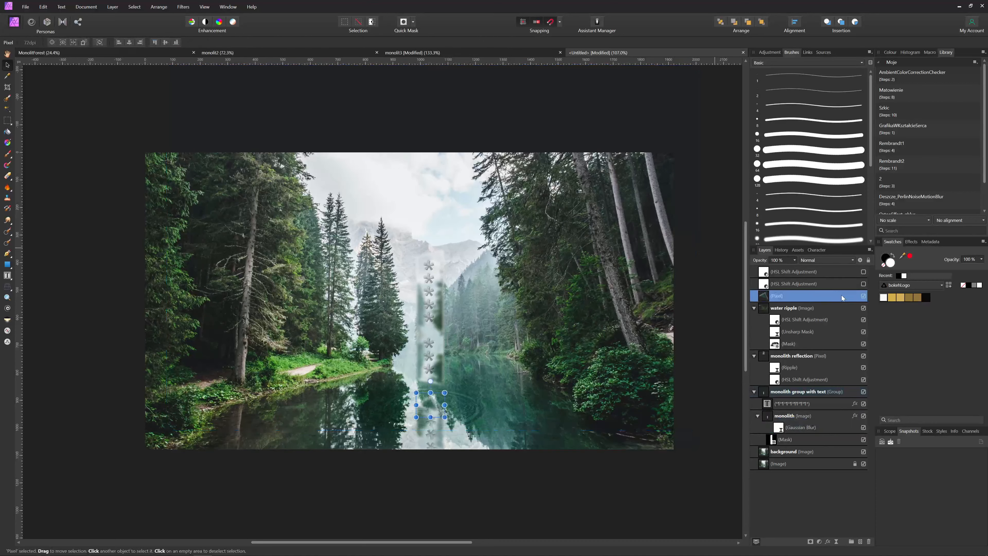
click(864, 283)
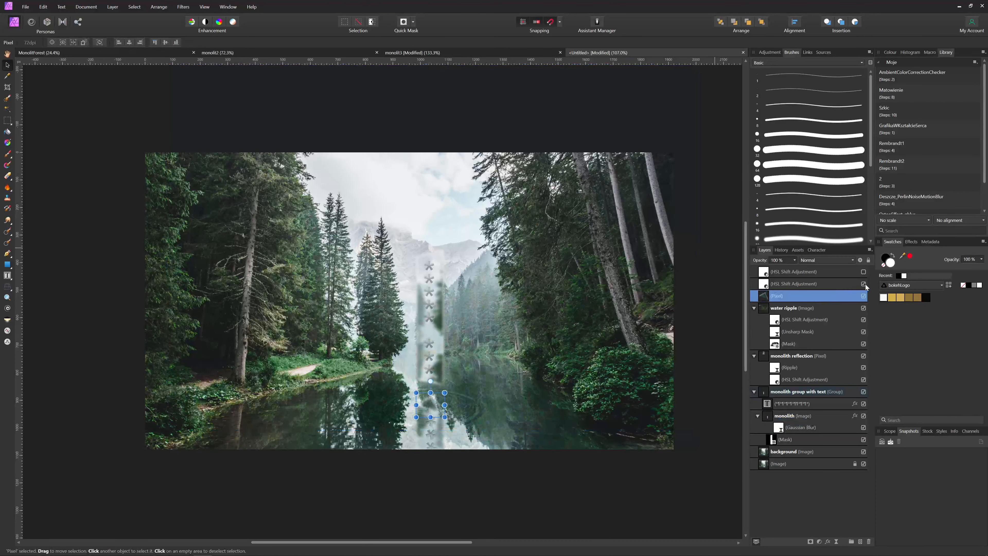
click(864, 272)
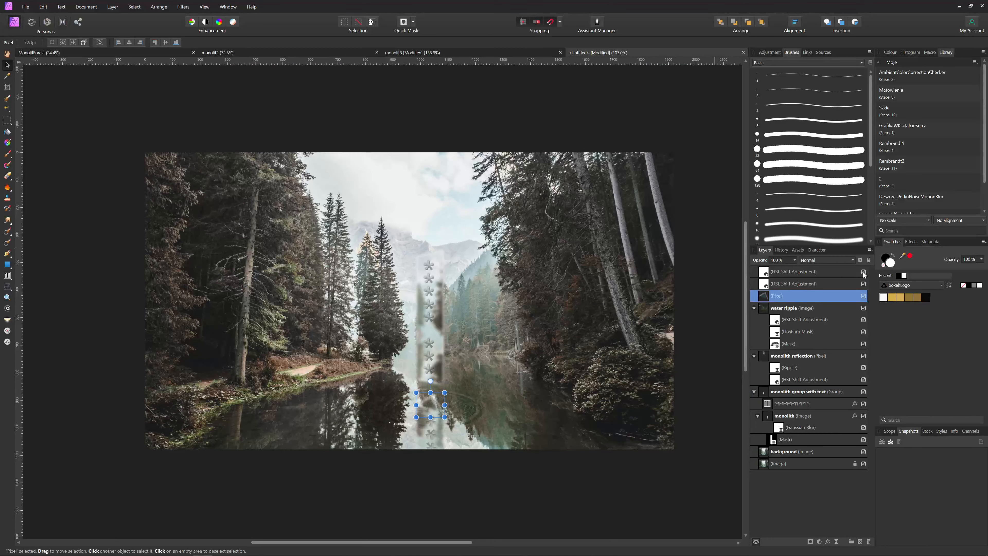
click(863, 283)
click(864, 284)
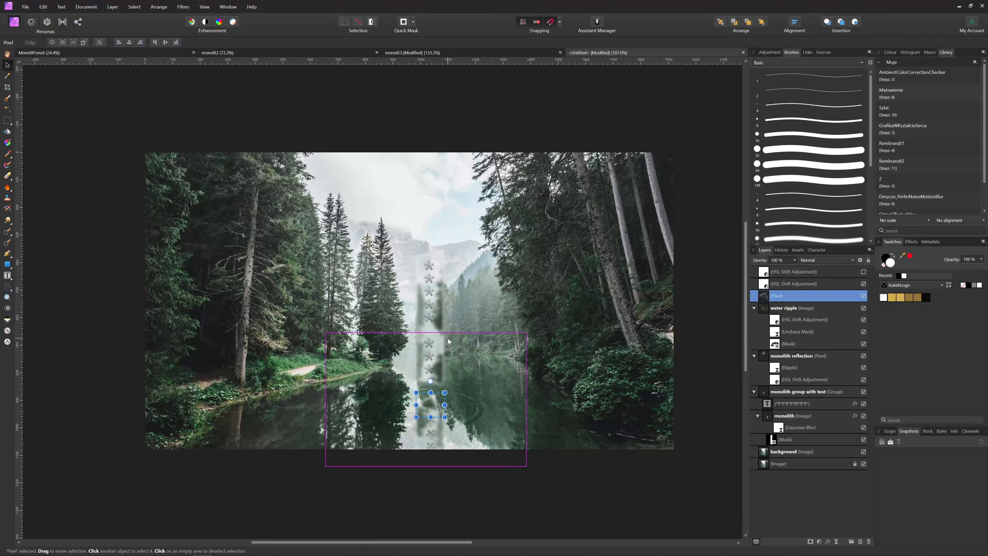
click(615, 477)
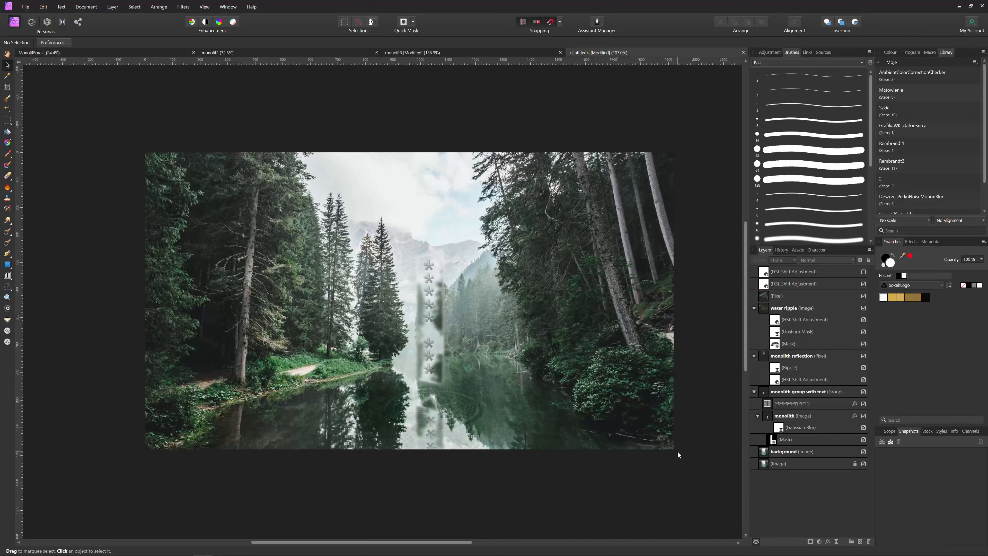
Hide the interface with Tab and pan across the finished composite
key(Tab)
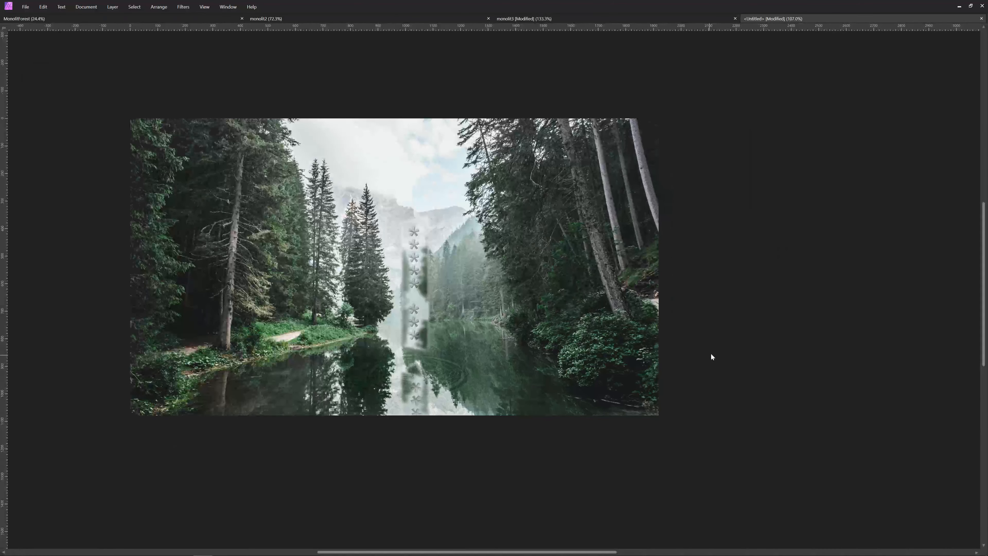
drag(764, 292, 811, 302)
drag(891, 254, 864, 255)
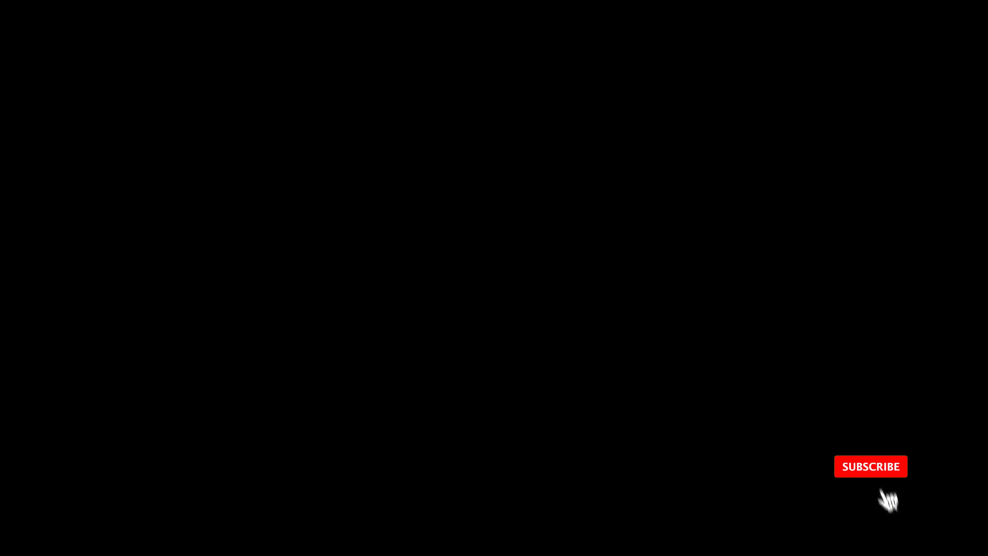